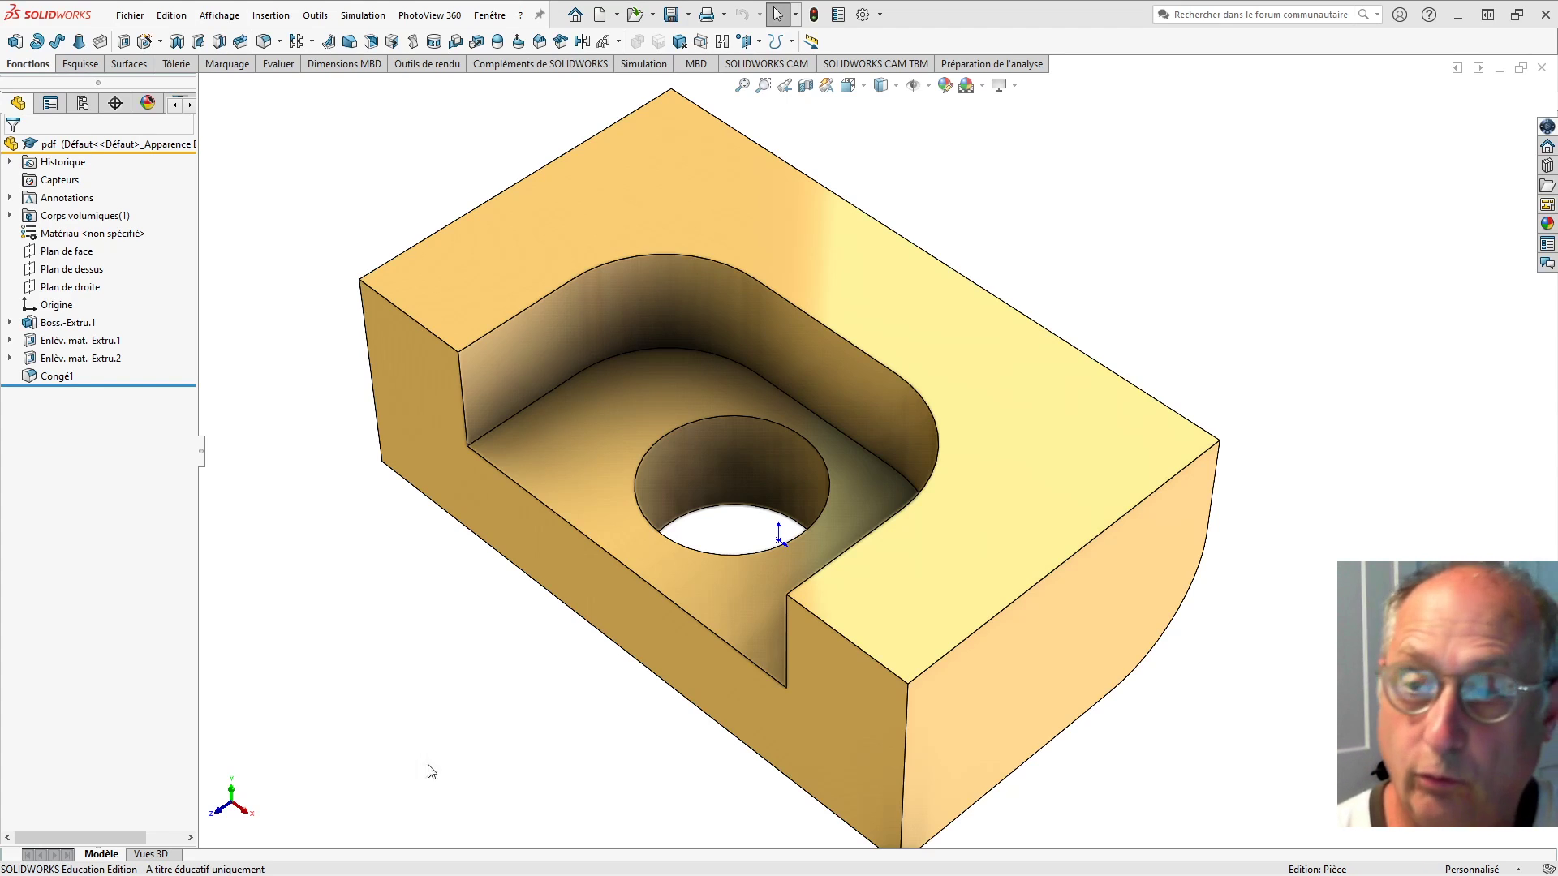
- Examine the part's pocket, through hole and rounded edge from several angles
{"action": "mouse_move", "coordinate": [626, 678]}
{"action": "middle_mouse_down"}
{"action": "mouse_move", "coordinate": [647, 445]}
{"action": "mouse_move", "coordinate": [592, 619]}
{"action": "mouse_move", "coordinate": [642, 615]}
{"action": "mouse_move", "coordinate": [633, 668]}
{"action": "middle_mouse_up"}
{"action": "scroll", "coordinate": [633, 668], "scroll_direction": "up", "scroll_amount": 7}
{"action": "scroll", "coordinate": [751, 508], "scroll_direction": "down", "scroll_amount": 3}
{"action": "scroll", "coordinate": [792, 498], "scroll_direction": "up", "scroll_amount": 1}
{"action": "middle_click_drag", "start_coordinate": [791, 498], "coordinate": [879, 587]}
{"action": "scroll", "coordinate": [1005, 623], "scroll_direction": "down", "scroll_amount": 3}
{"action": "scroll", "coordinate": [897, 557], "scroll_direction": "up", "scroll_amount": 3}
{"action": "scroll", "coordinate": [812, 513], "scroll_direction": "down", "scroll_amount": 1}
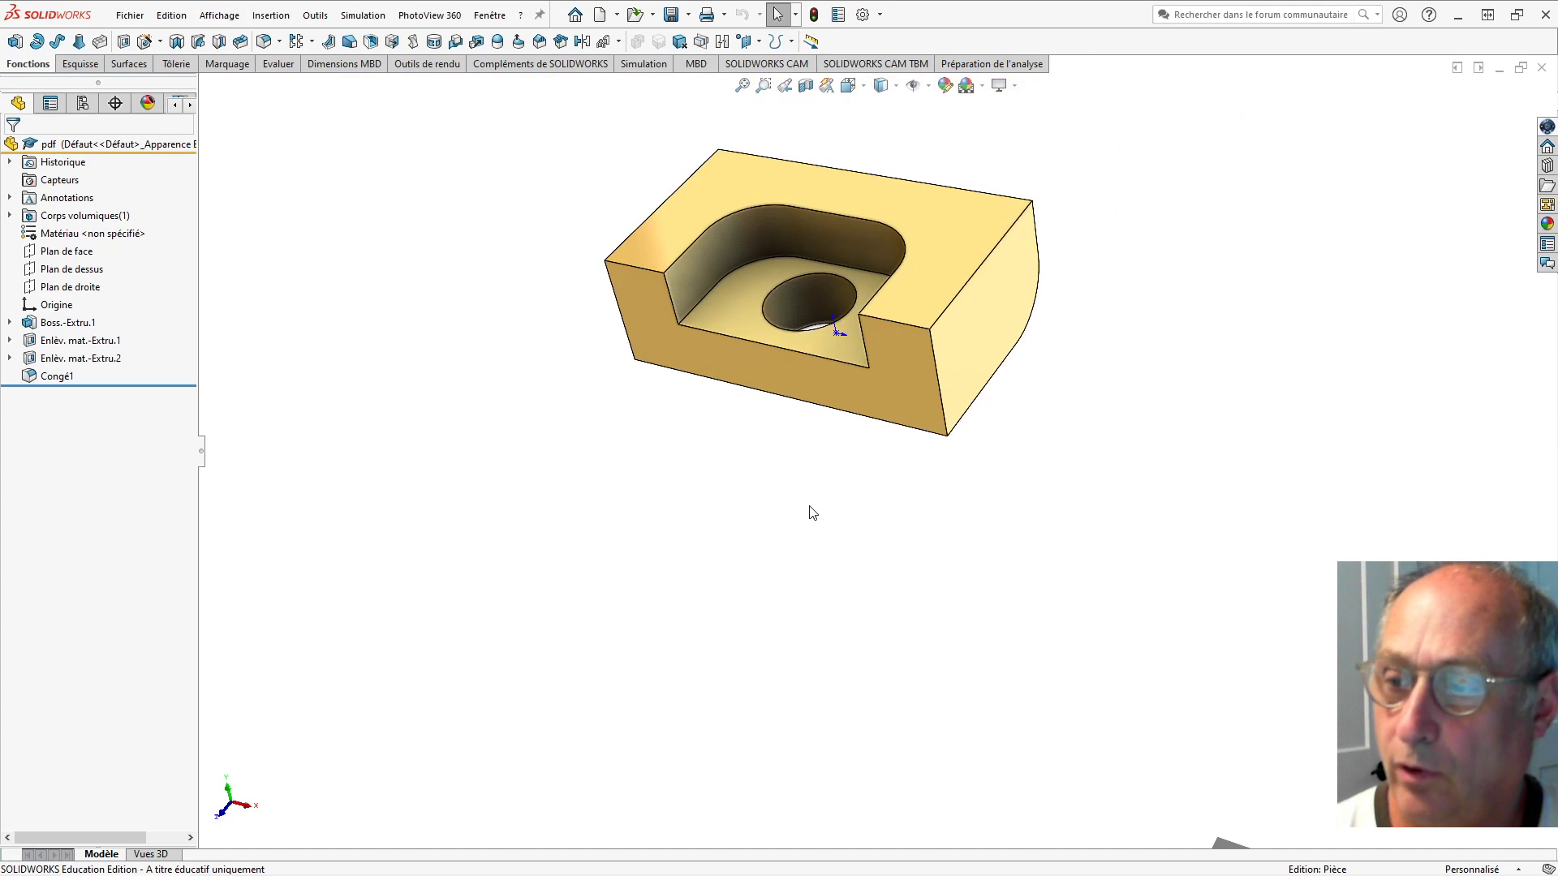
{"action": "scroll", "coordinate": [814, 512], "scroll_direction": "up", "scroll_amount": 2}
{"action": "scroll", "coordinate": [769, 426], "scroll_direction": "down", "scroll_amount": 2}
{"action": "middle_click_drag", "start_coordinate": [924, 332], "coordinate": [868, 360]}
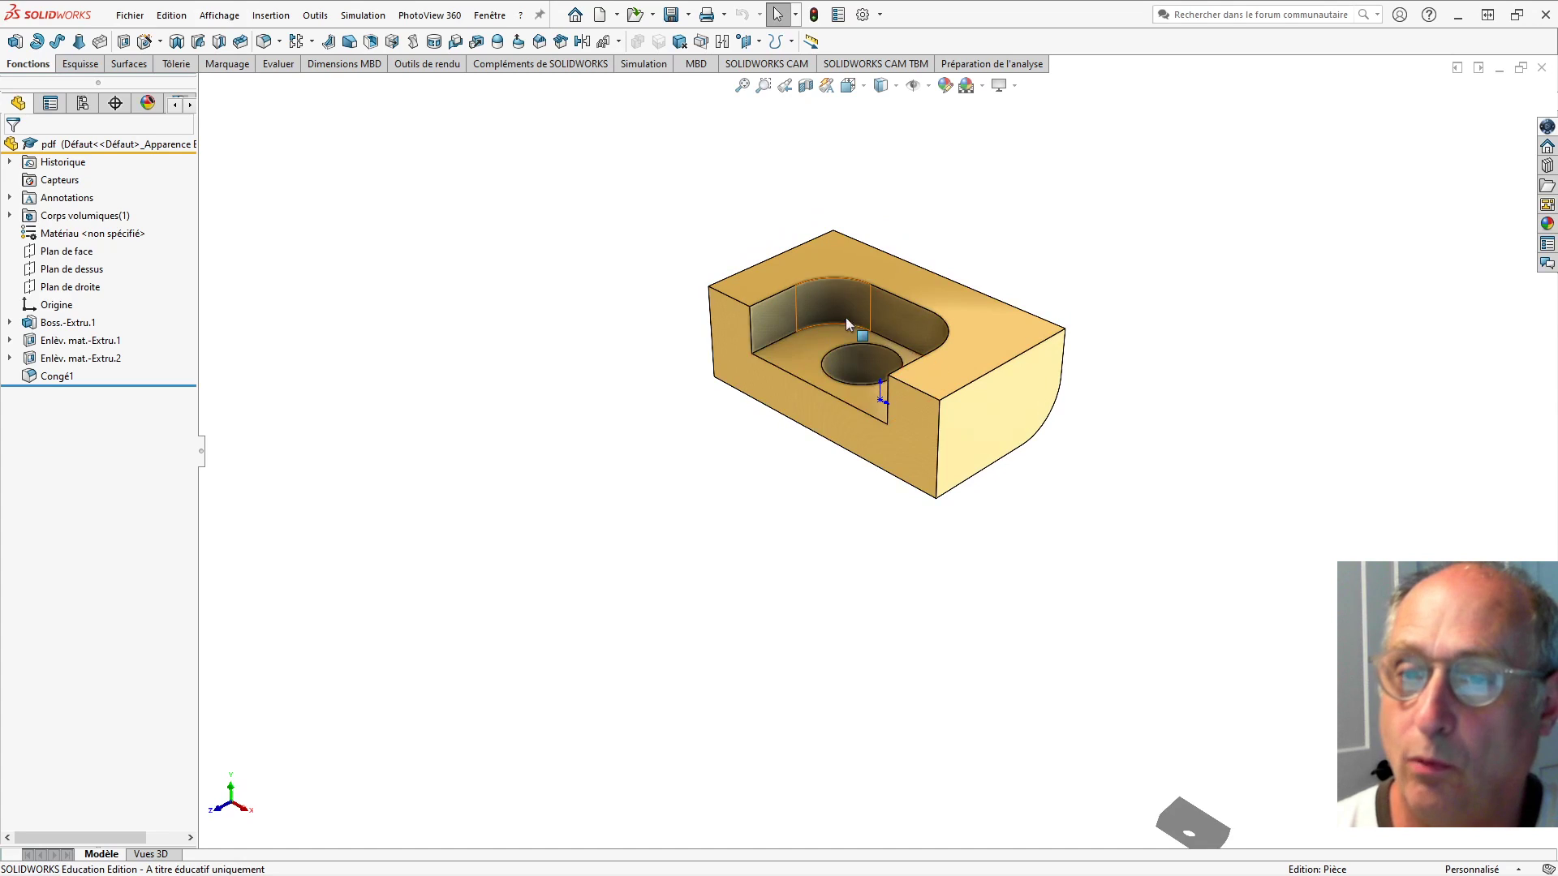
{"action": "scroll", "coordinate": [869, 328], "scroll_direction": "down", "scroll_amount": 3}
{"action": "middle_click_drag", "start_coordinate": [796, 417], "coordinate": [718, 438]}
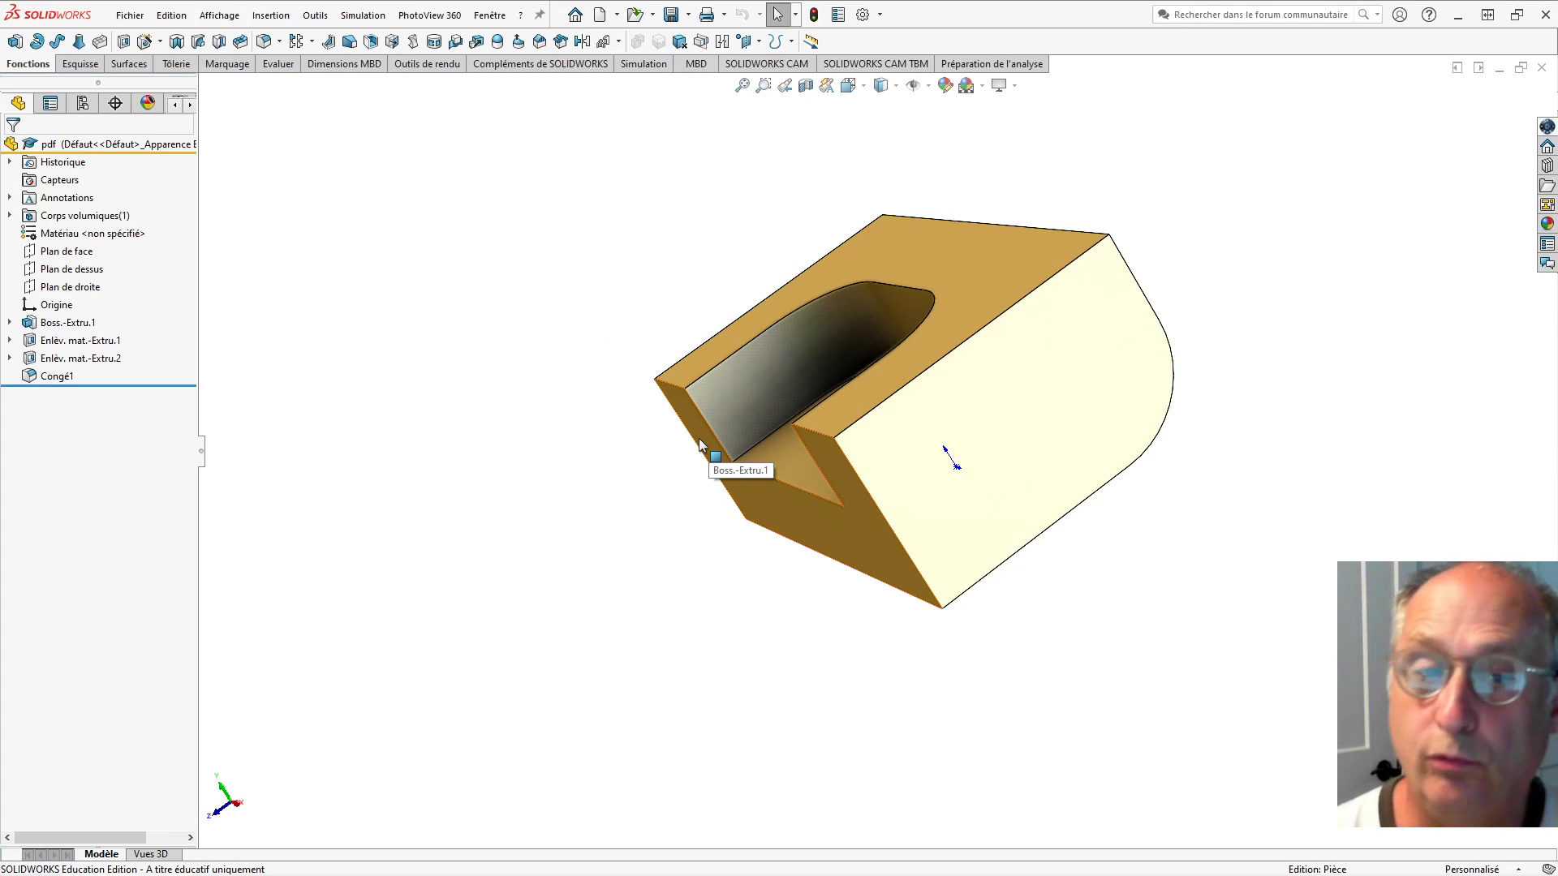
{"action": "middle_click_drag", "start_coordinate": [699, 439], "coordinate": [859, 414]}
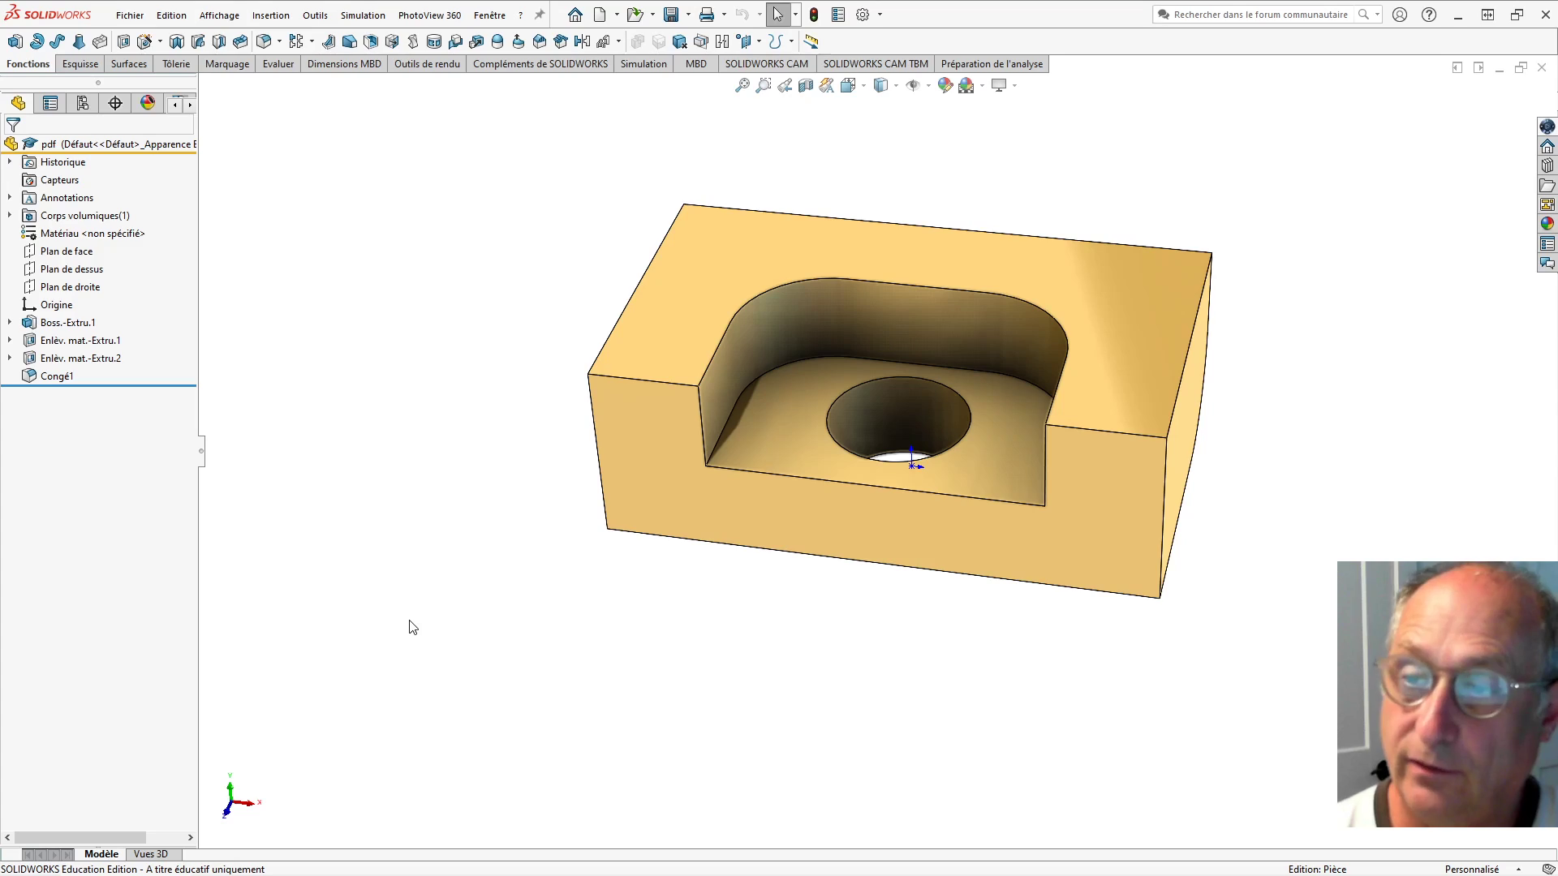
- Orient the part to the saved view "départ"
{"action": "key", "text": "space"}
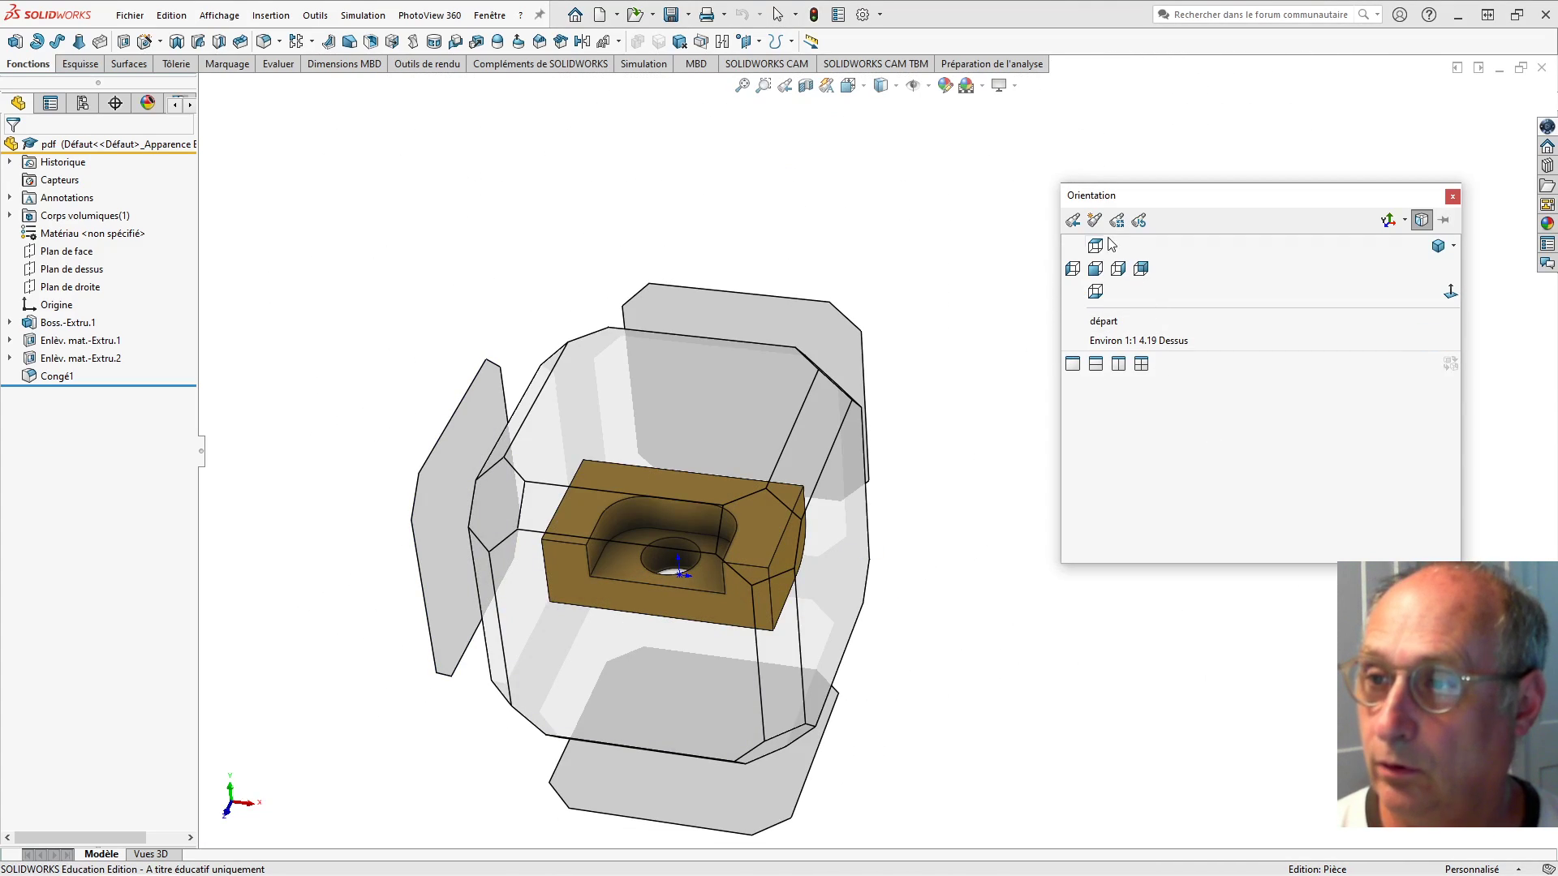
{"action": "left_click", "coordinate": [1104, 321]}
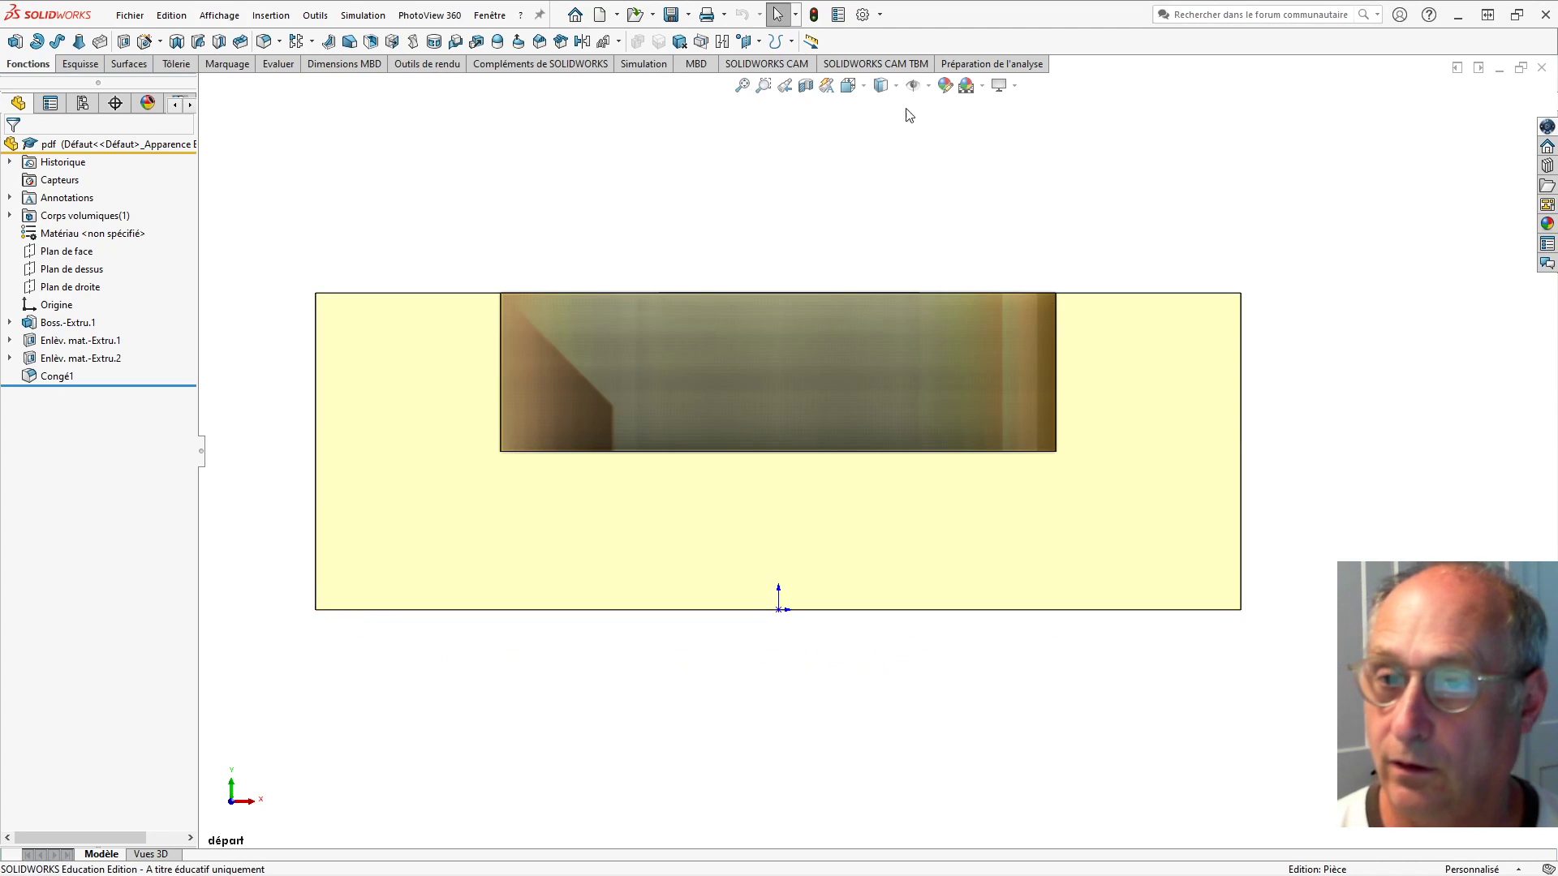
{"action": "left_click", "coordinate": [202, 451]}
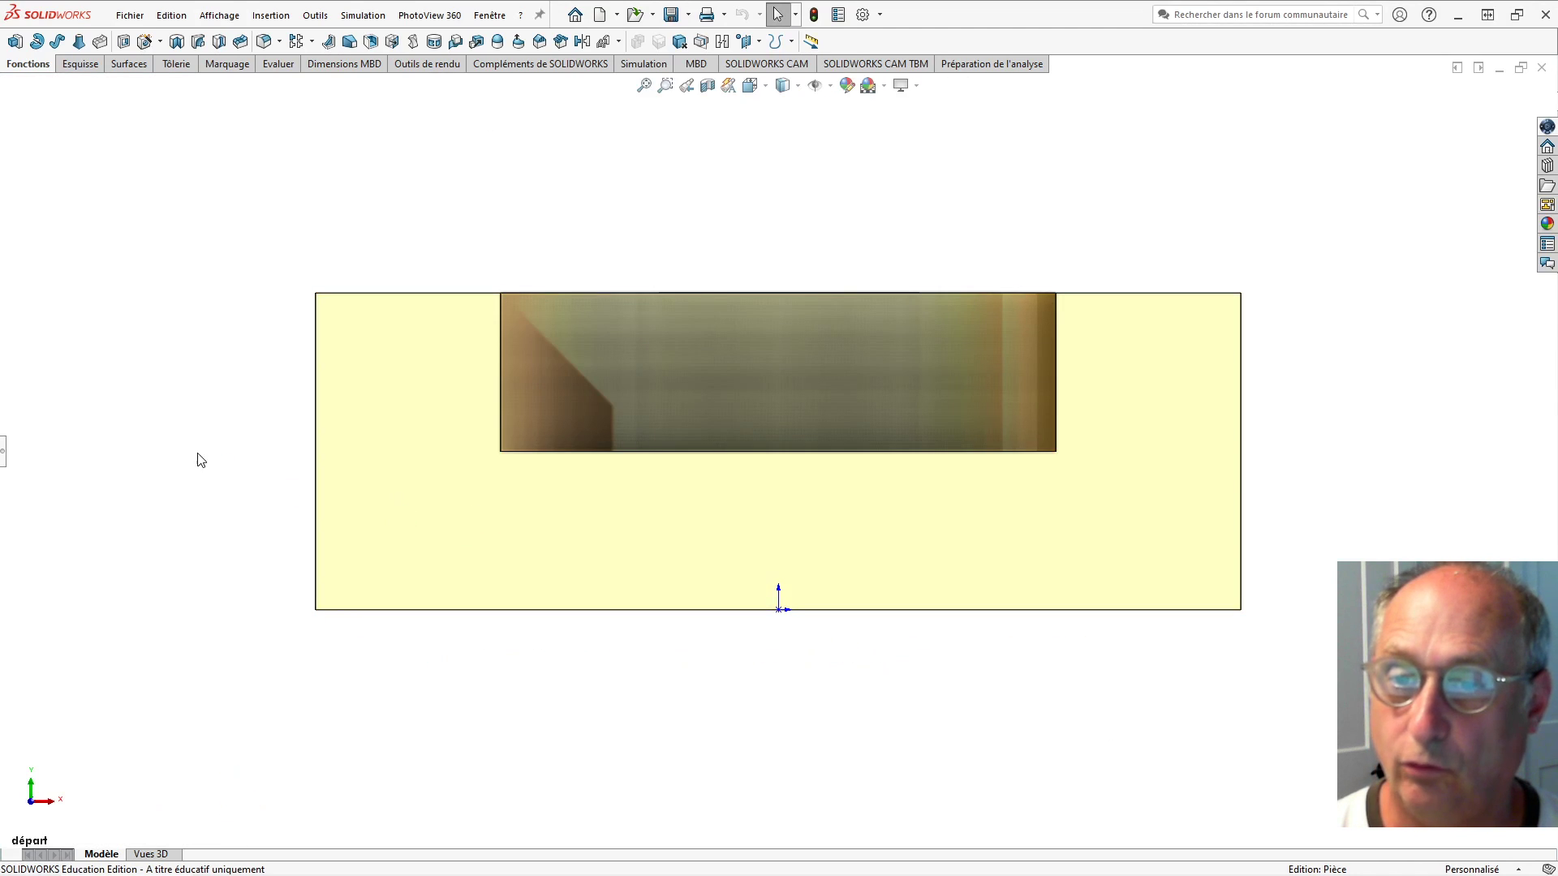
{"action": "left_click", "coordinate": [5, 452]}
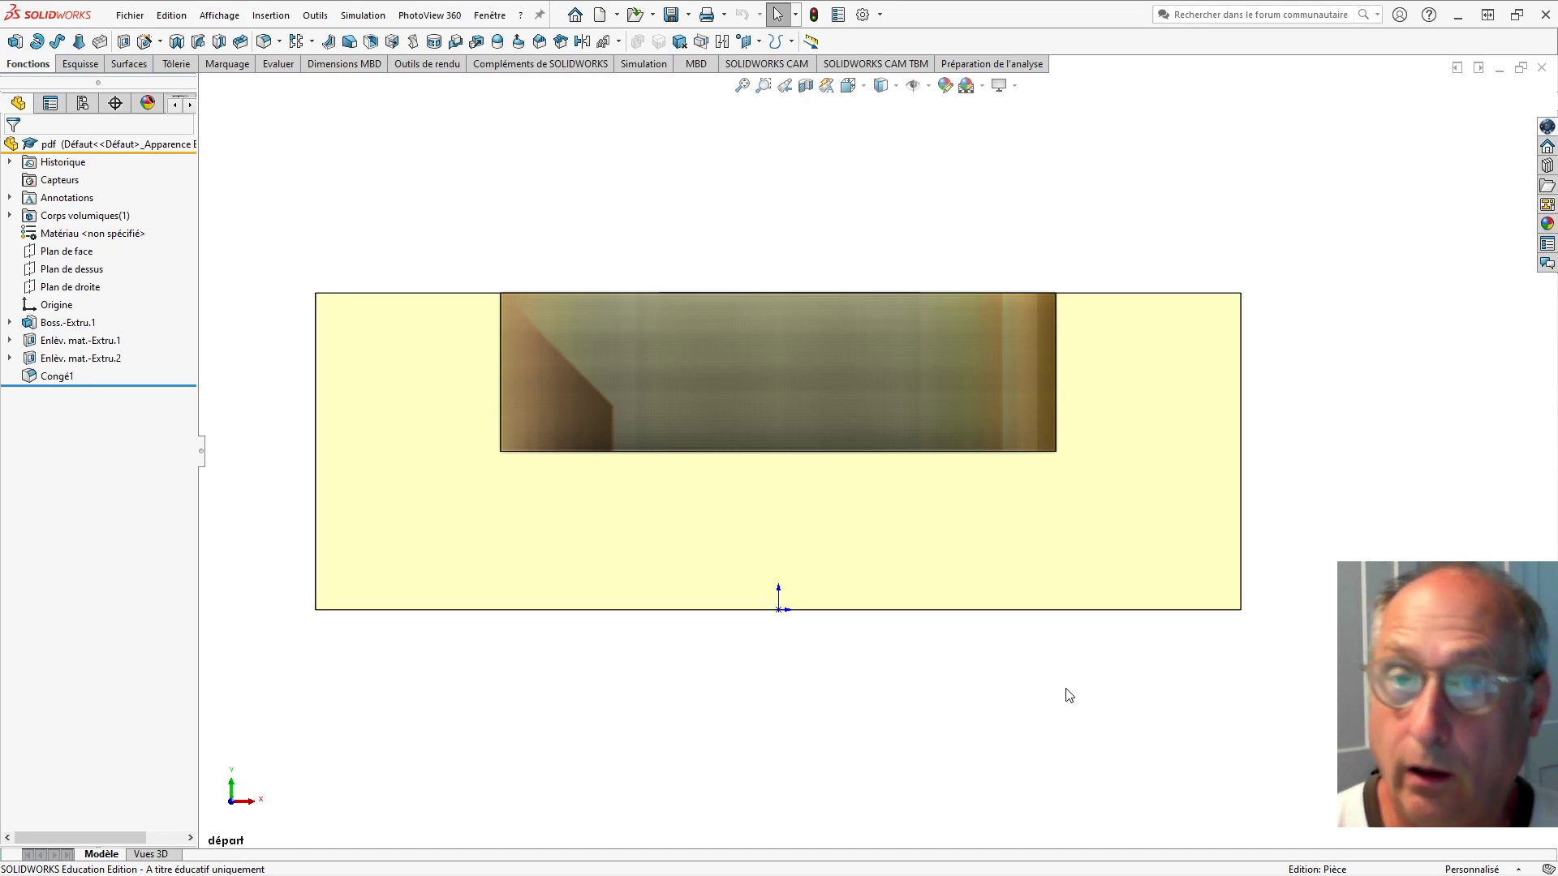
{"action": "left_click", "coordinate": [132, 17]}
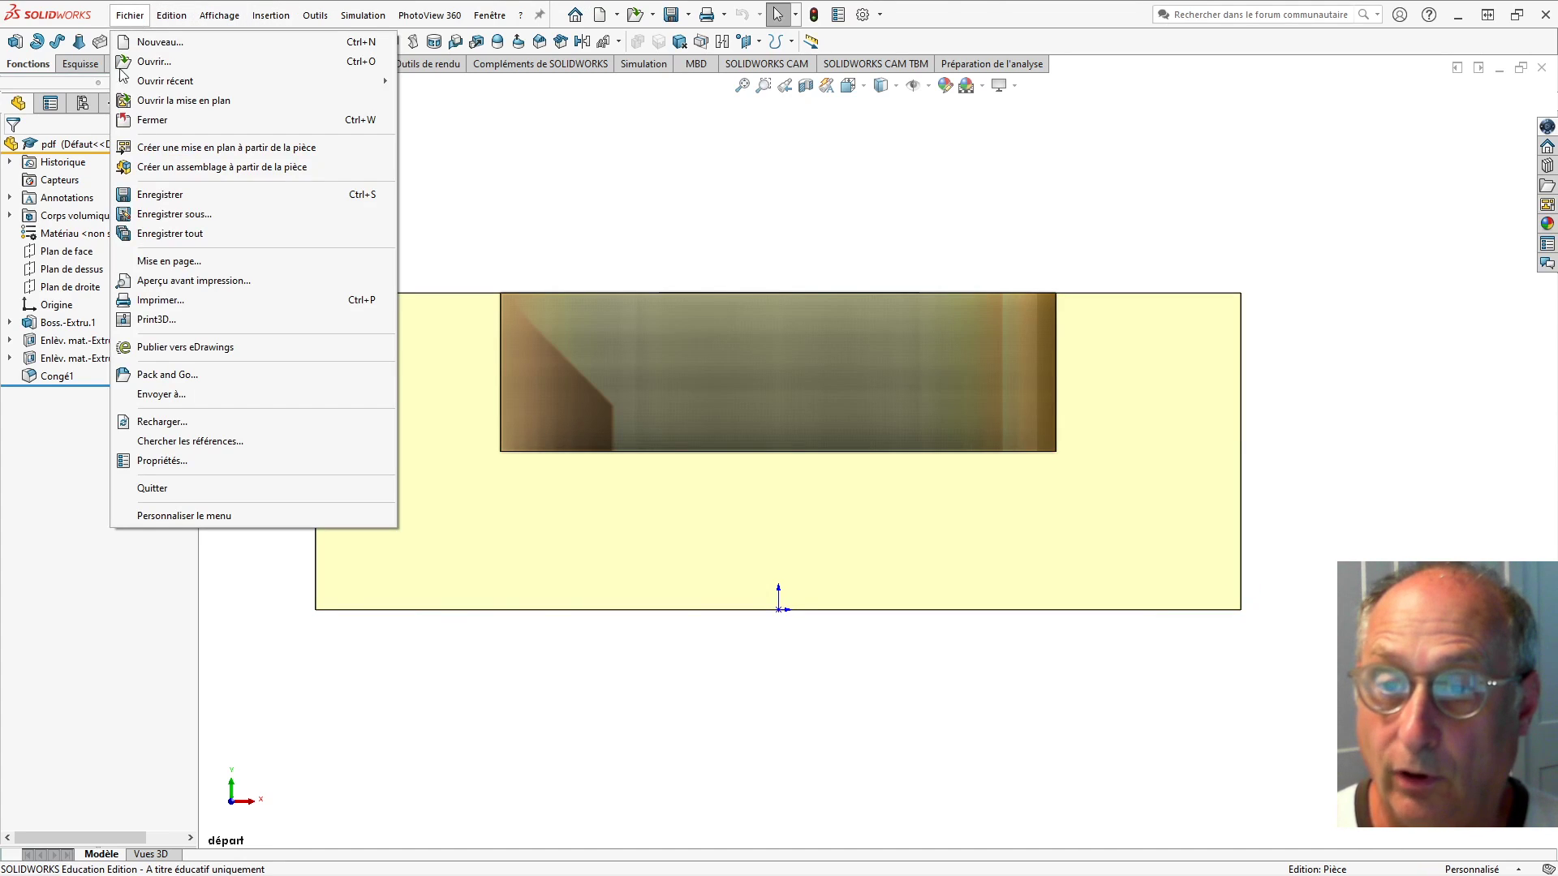
{"action": "left_click", "coordinate": [171, 216]}
{"action": "left_click", "coordinate": [684, 363]}
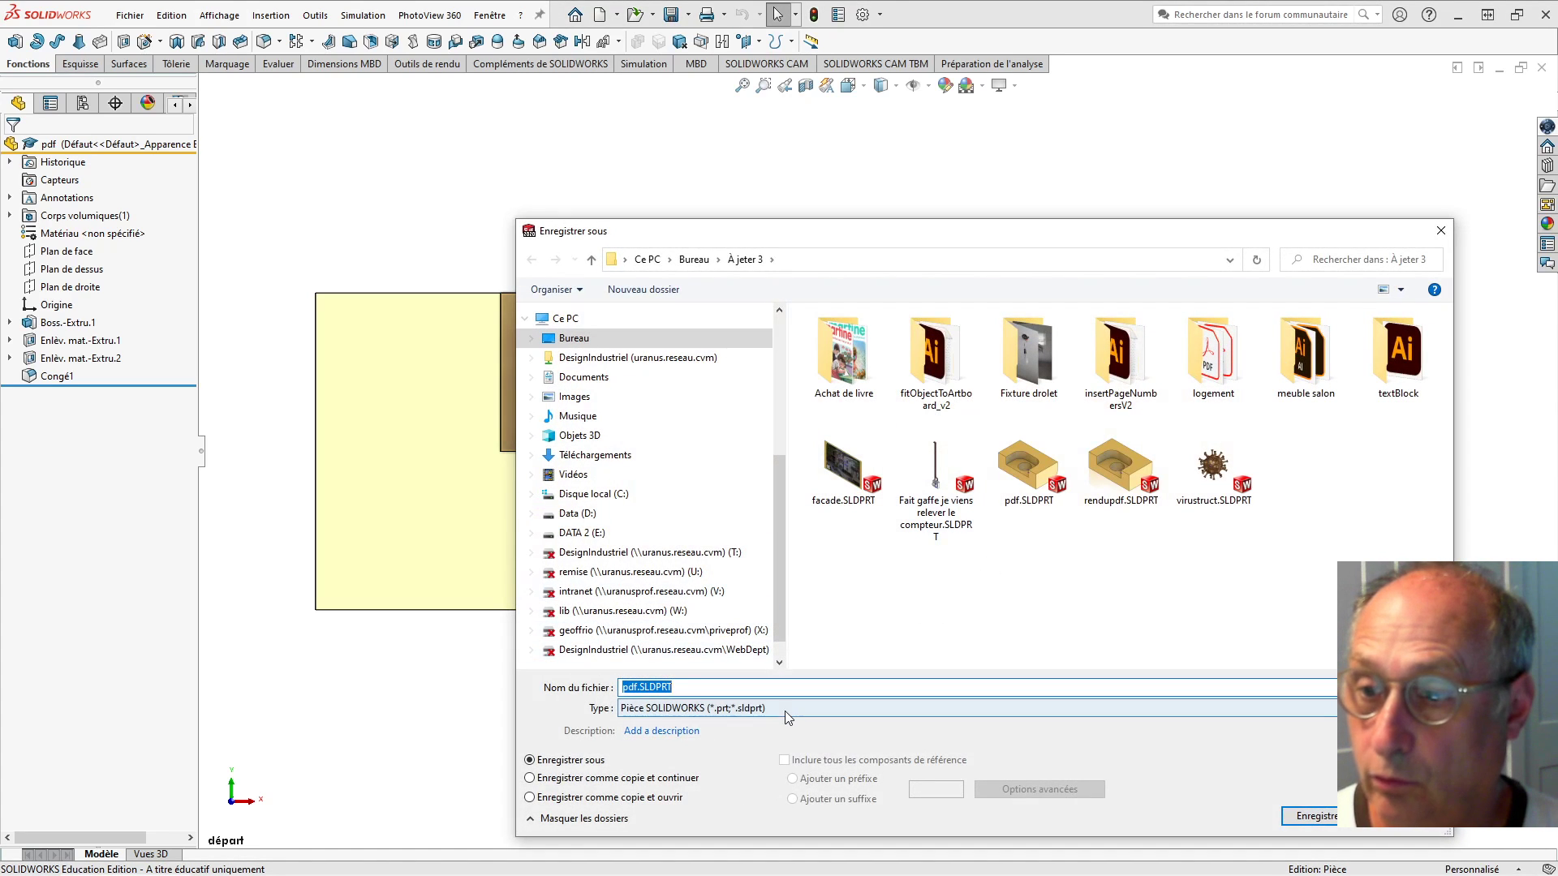
{"action": "left_click", "coordinate": [786, 709]}
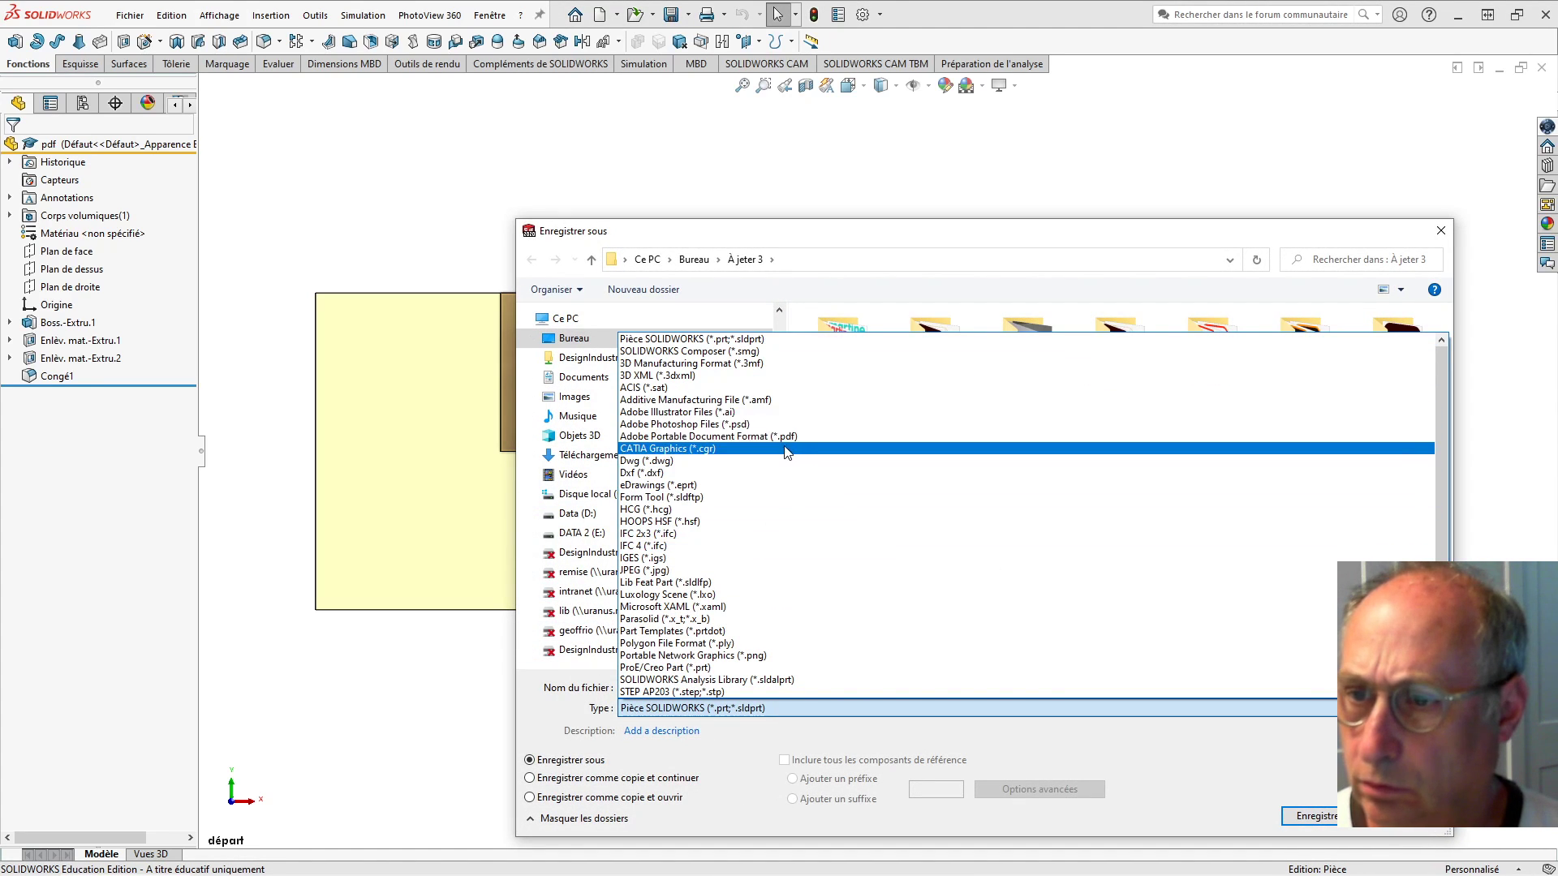
{"action": "left_click", "coordinate": [763, 437]}
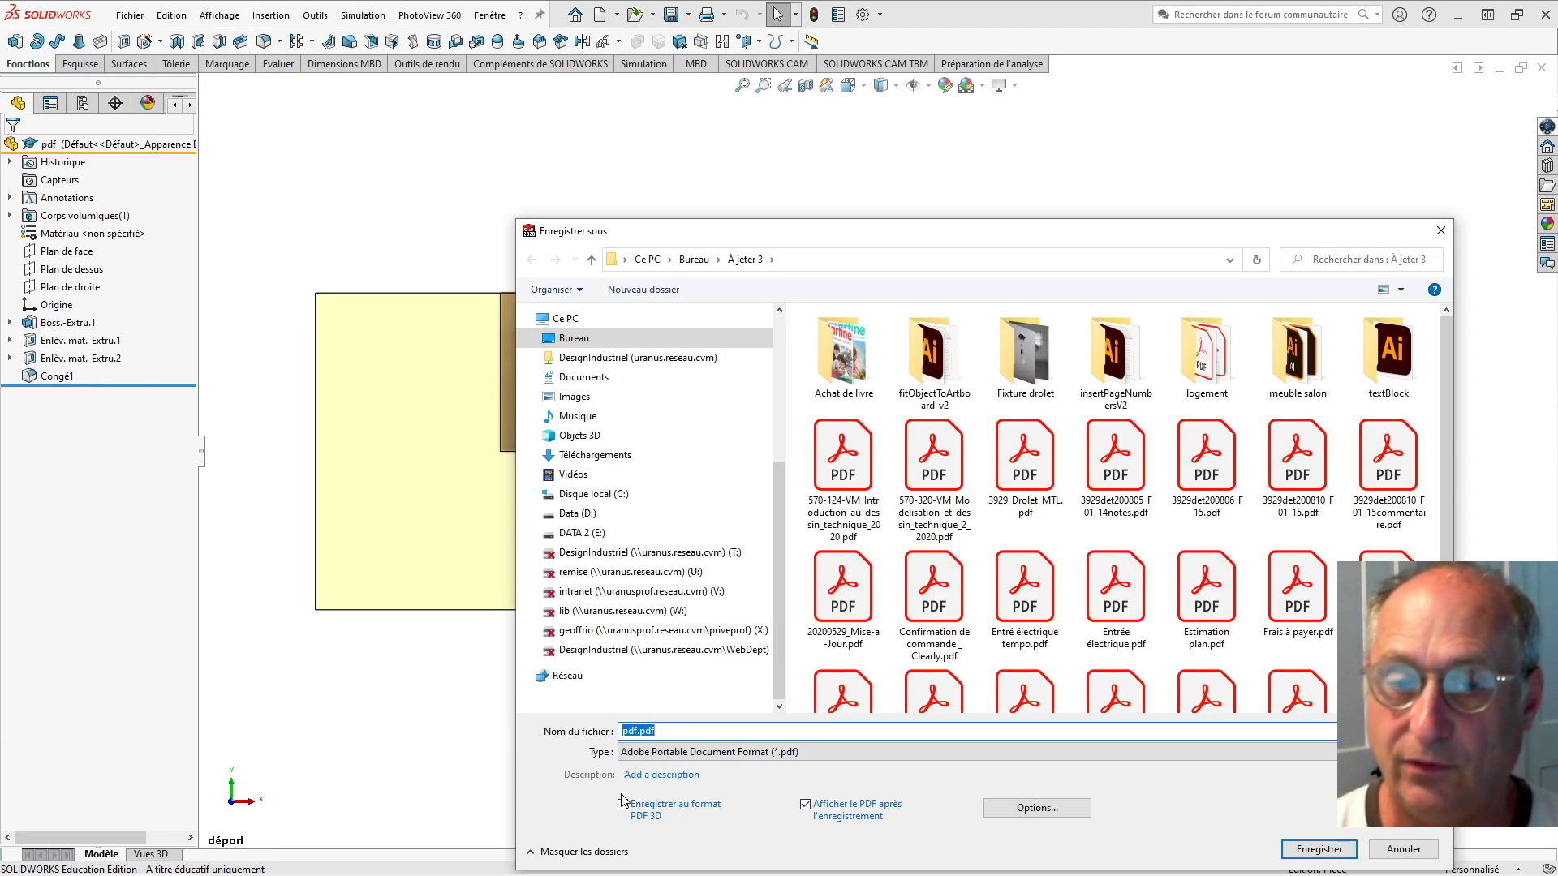
{"action": "left_click", "coordinate": [1404, 849]}
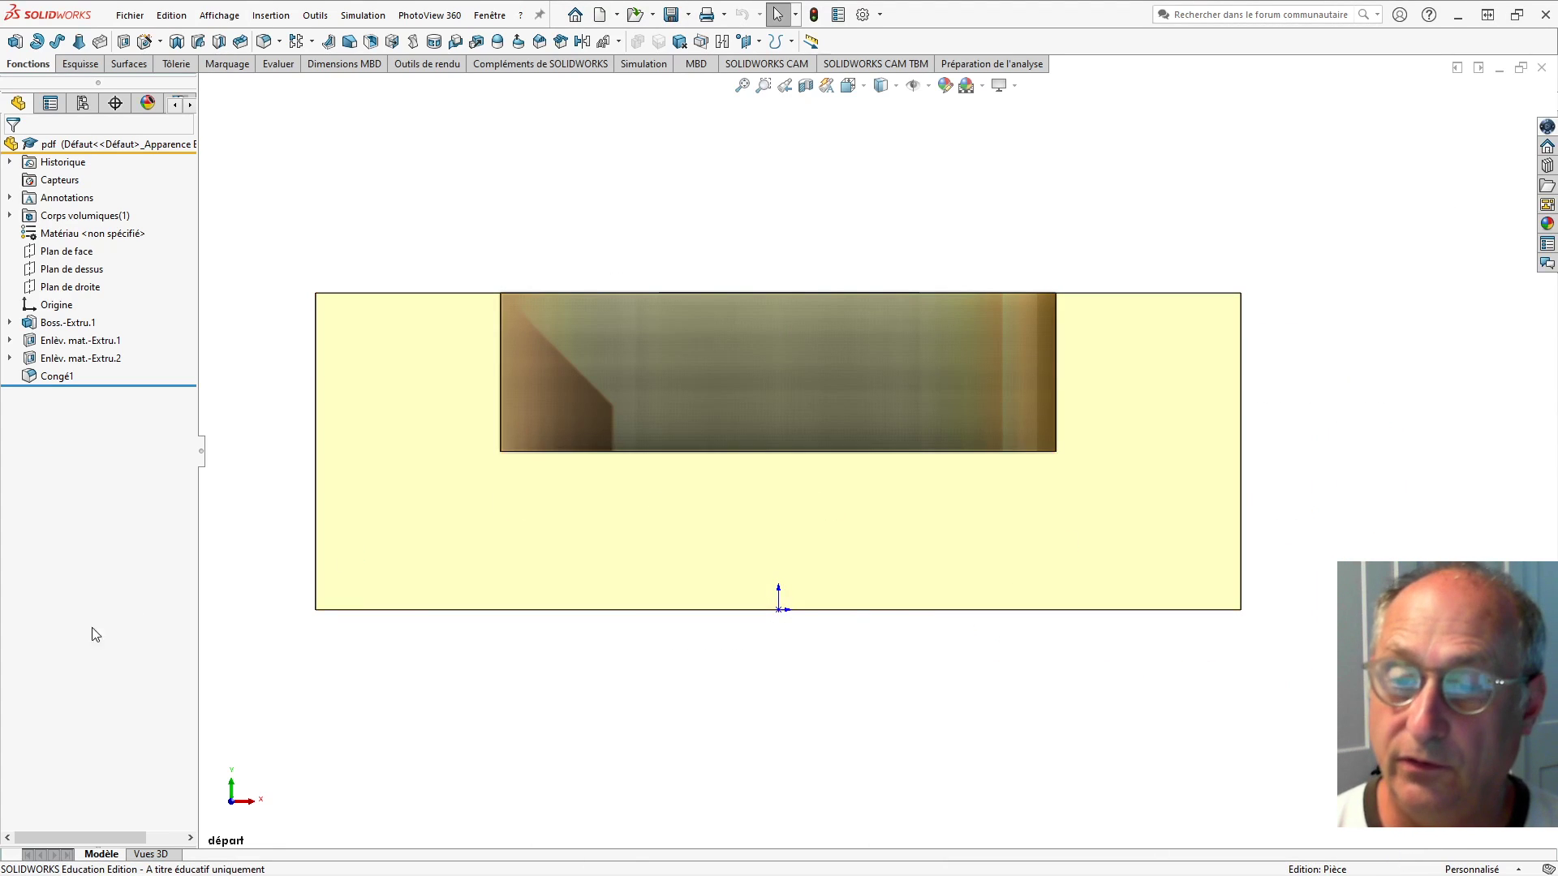
- Capture the current front orientation of the part as a 3D view named "face"
{"action": "left_click", "coordinate": [147, 855]}
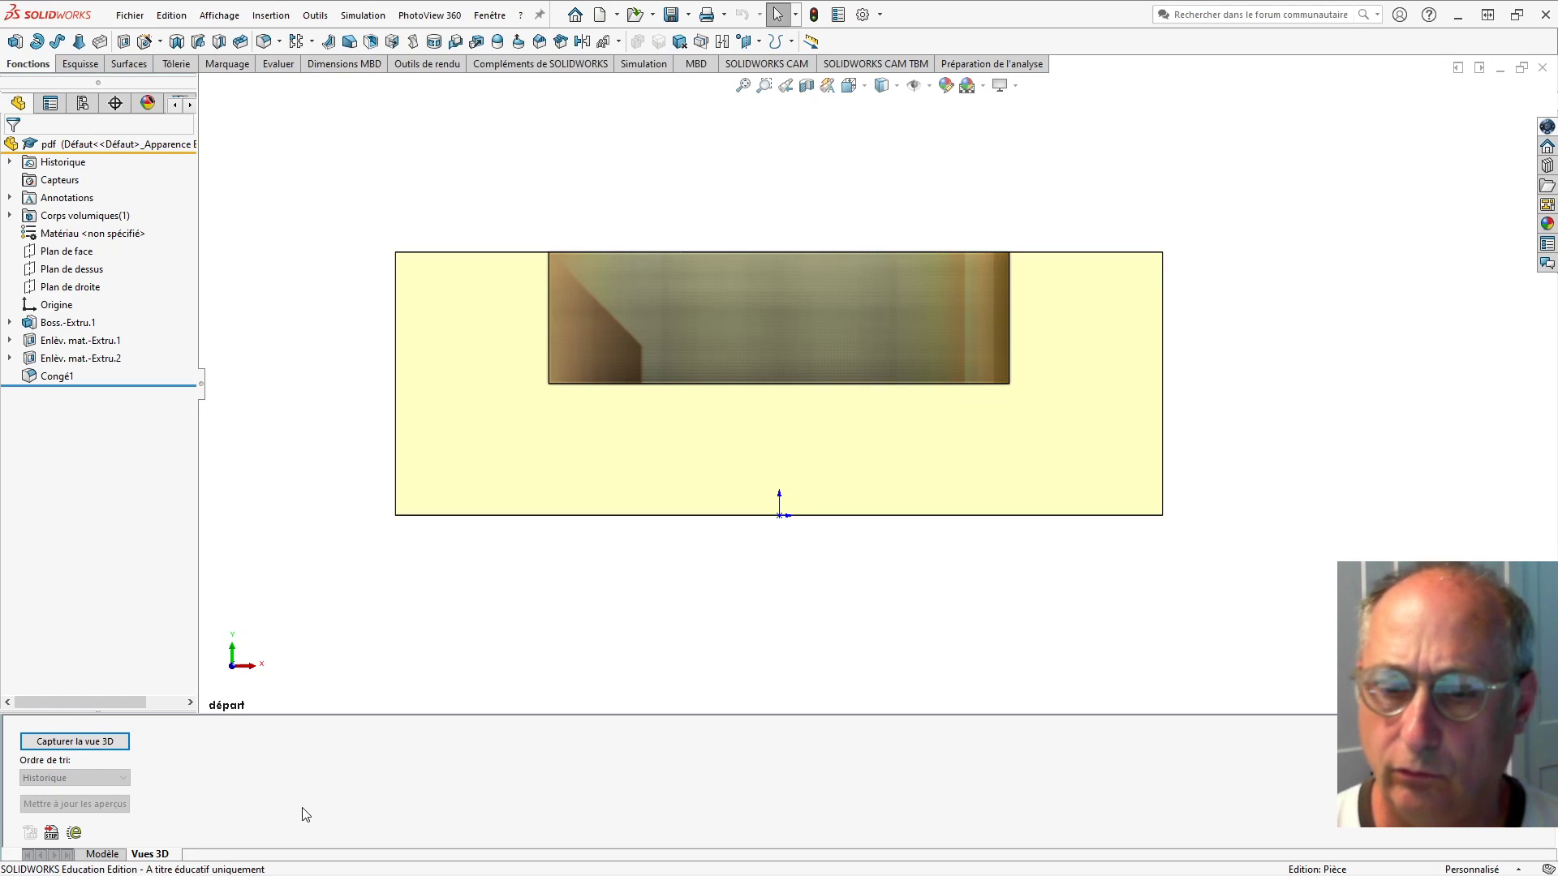
{"action": "left_click", "coordinate": [112, 857]}
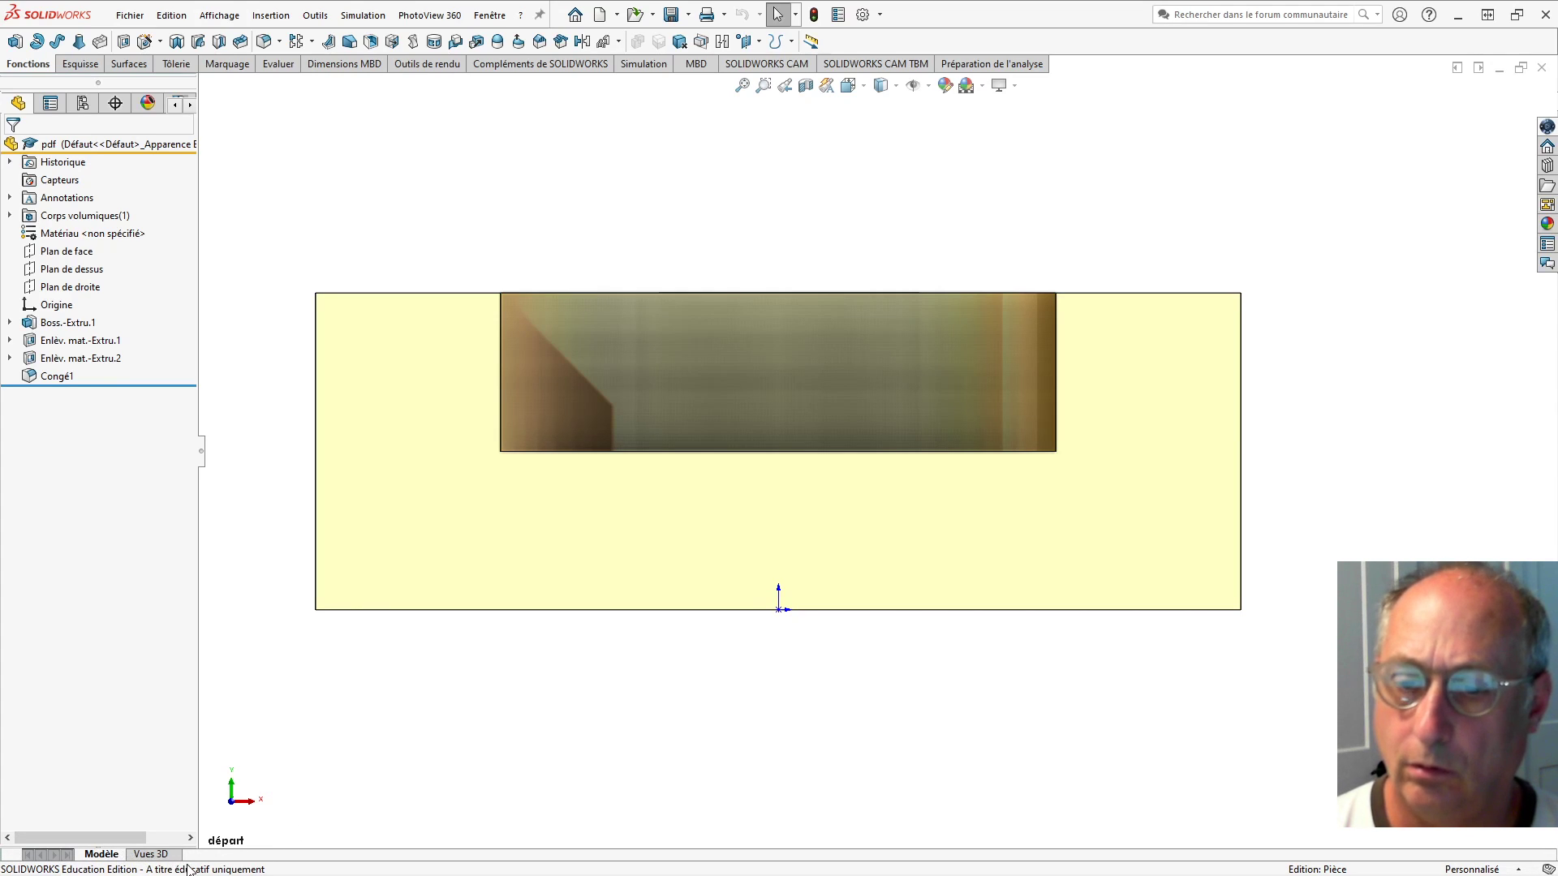
{"action": "left_click", "coordinate": [165, 856]}
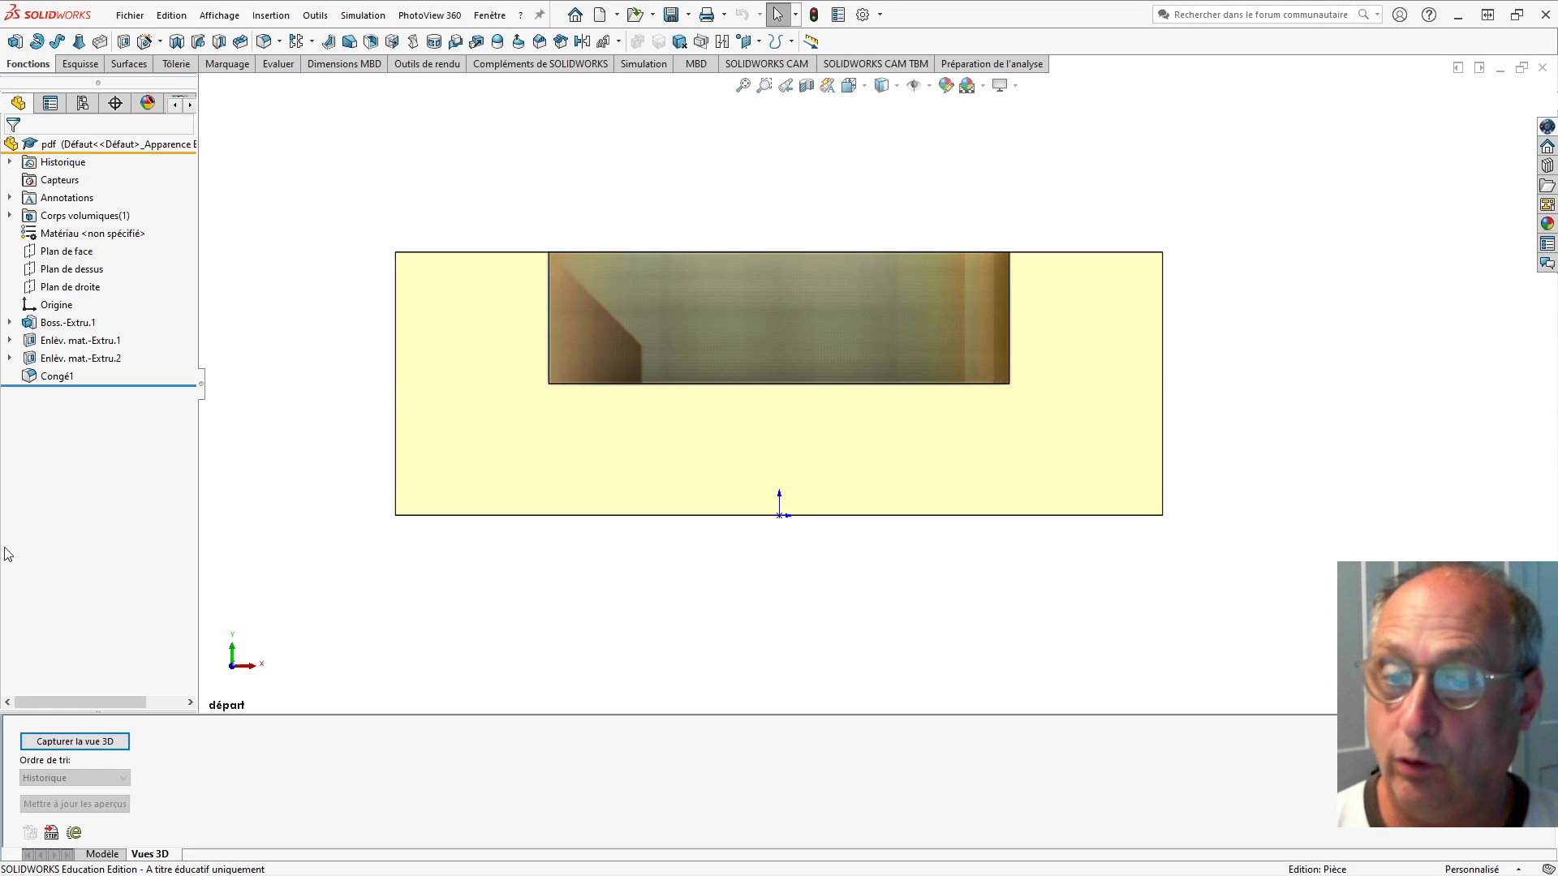
{"action": "left_click", "coordinate": [70, 742]}
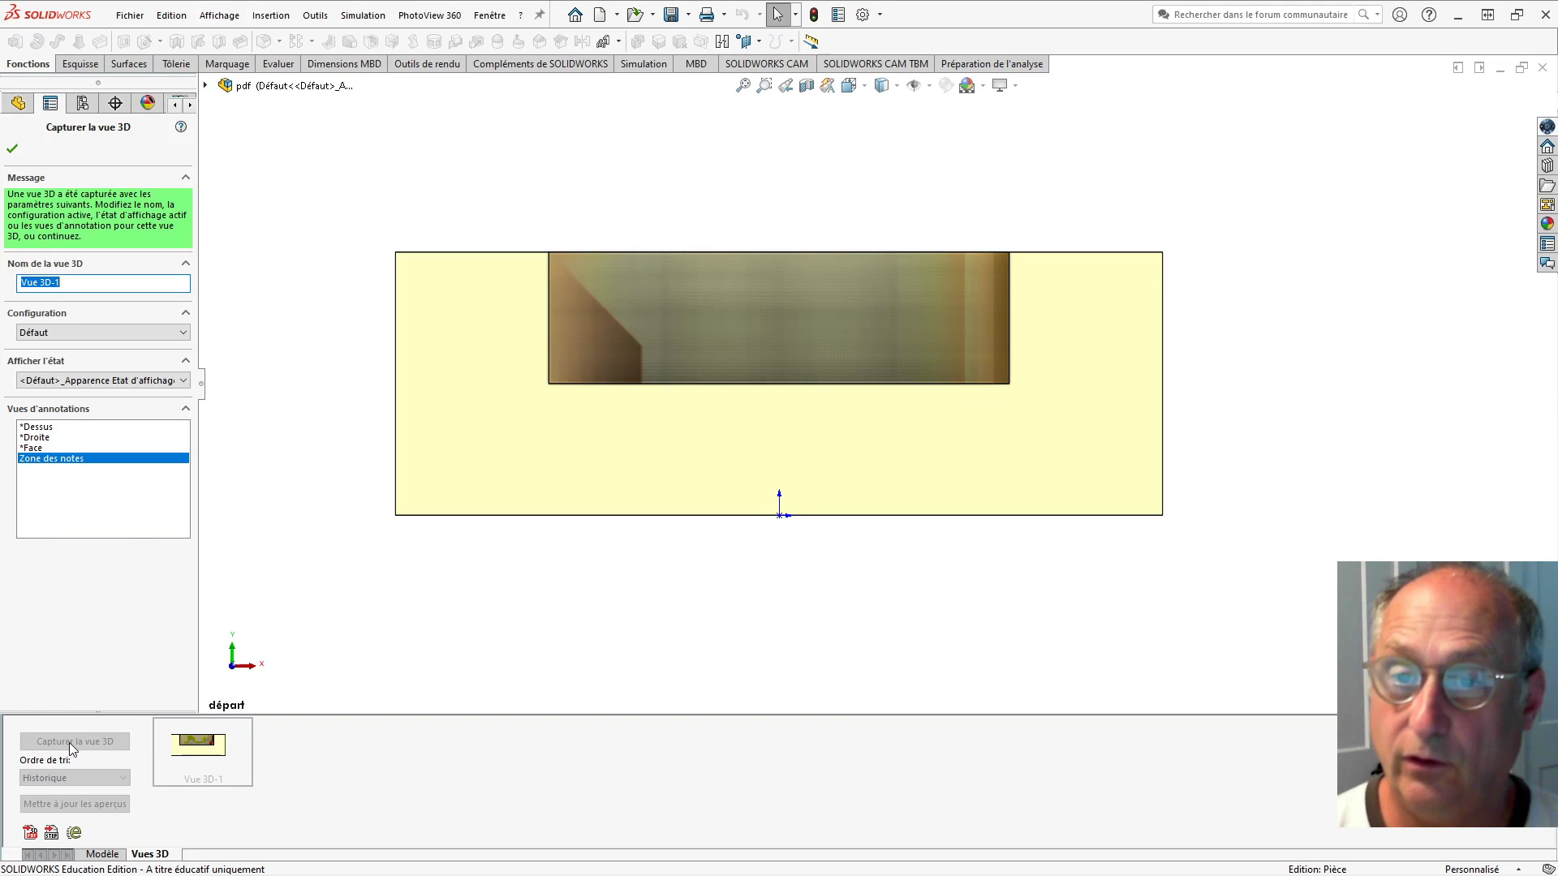
{"action": "type", "text": "face"}
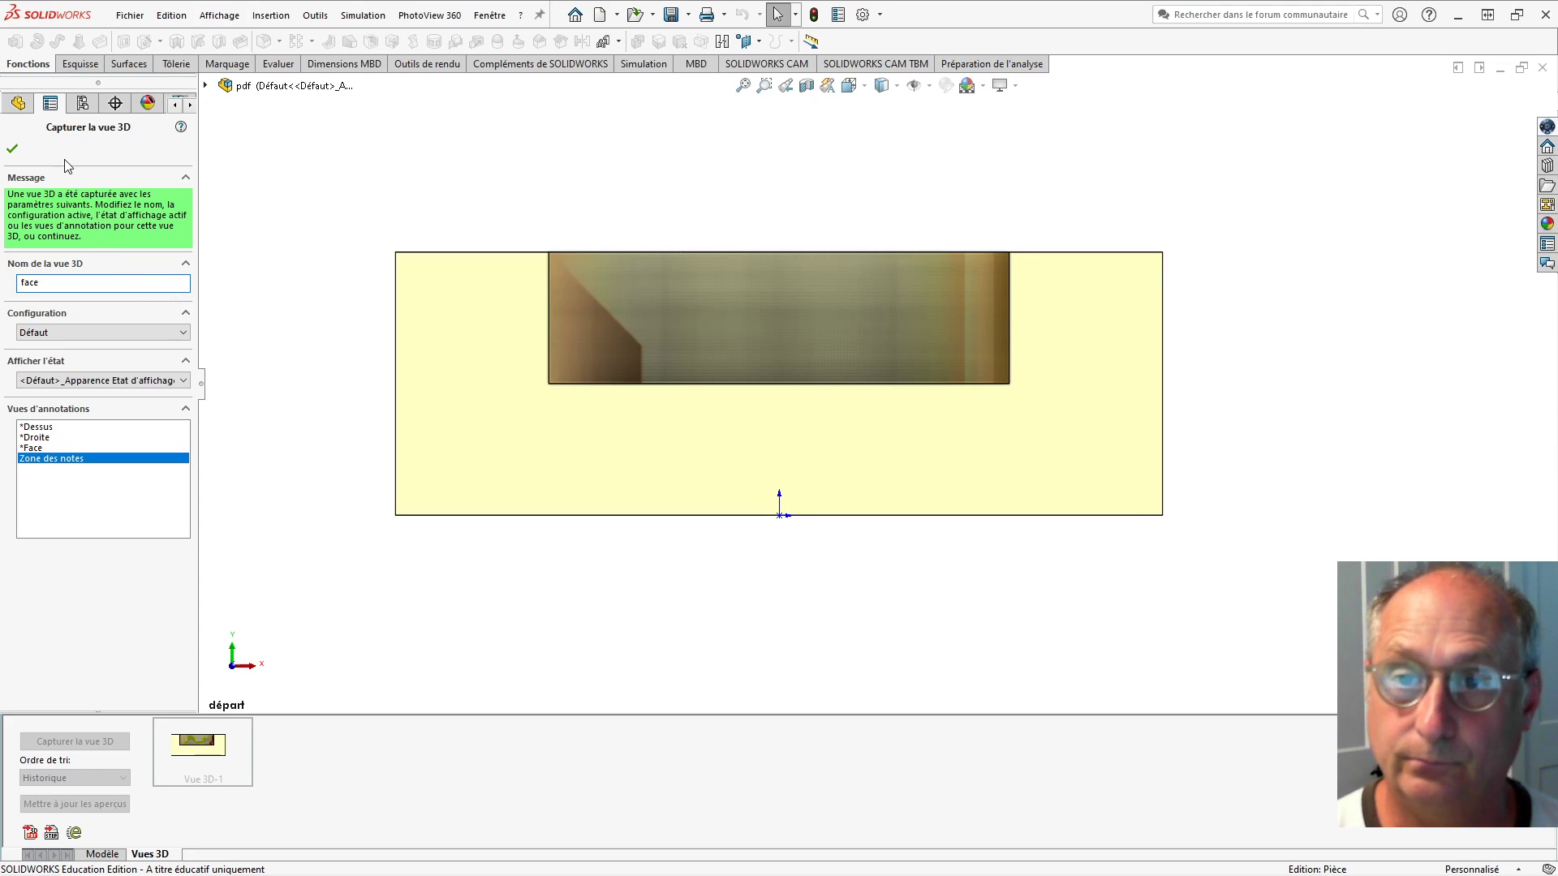
{"action": "left_click", "coordinate": [12, 148]}
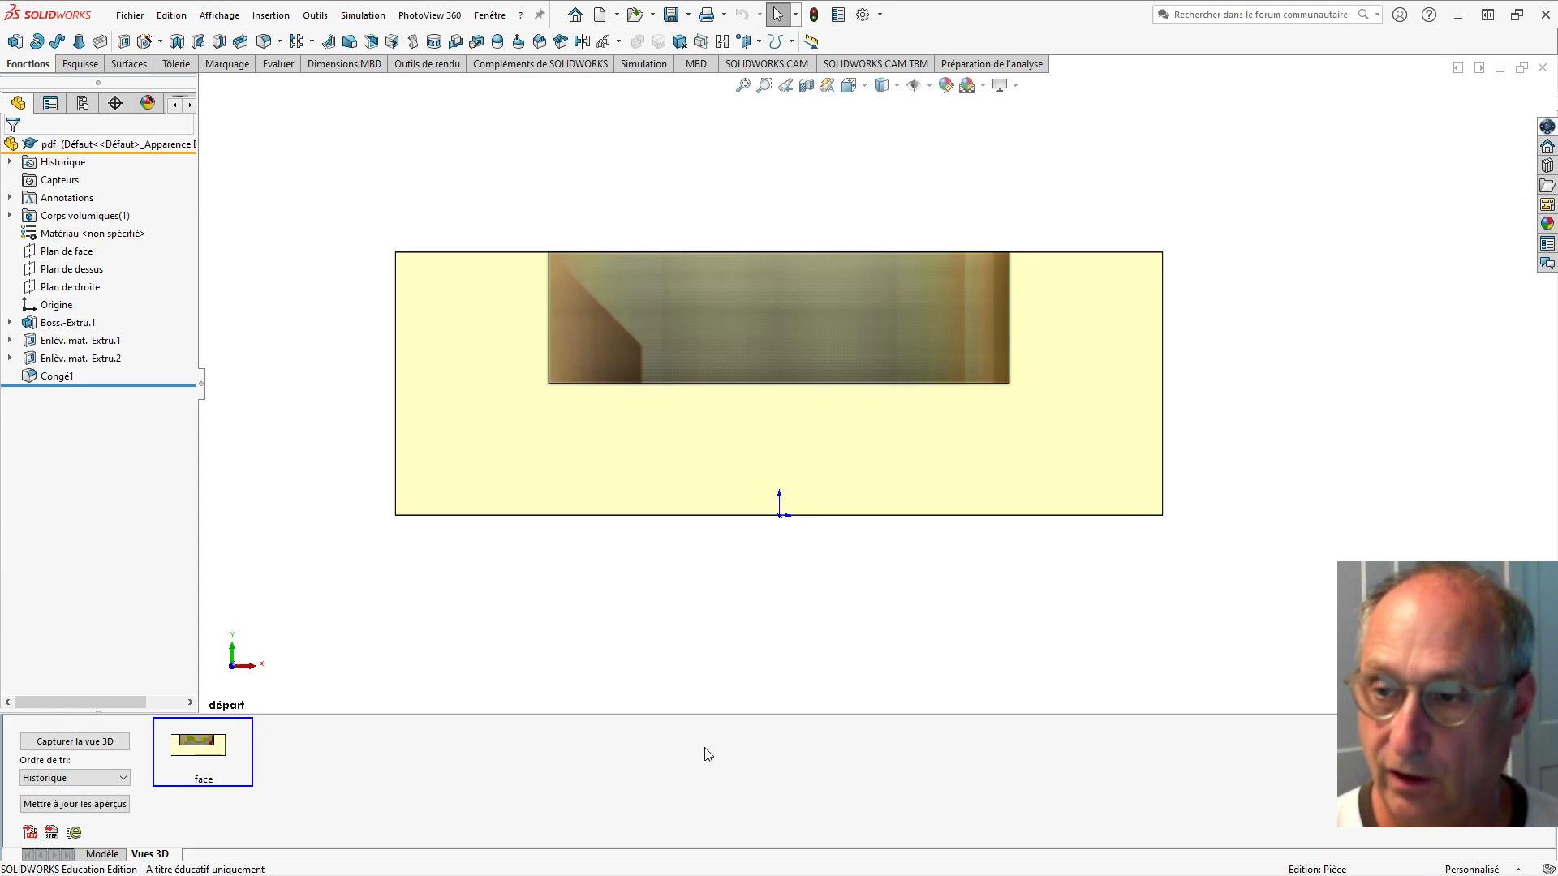
- Orient the part to its right side and capture it as a 3D view named "droite"
{"action": "key", "text": "ctrl+4"}
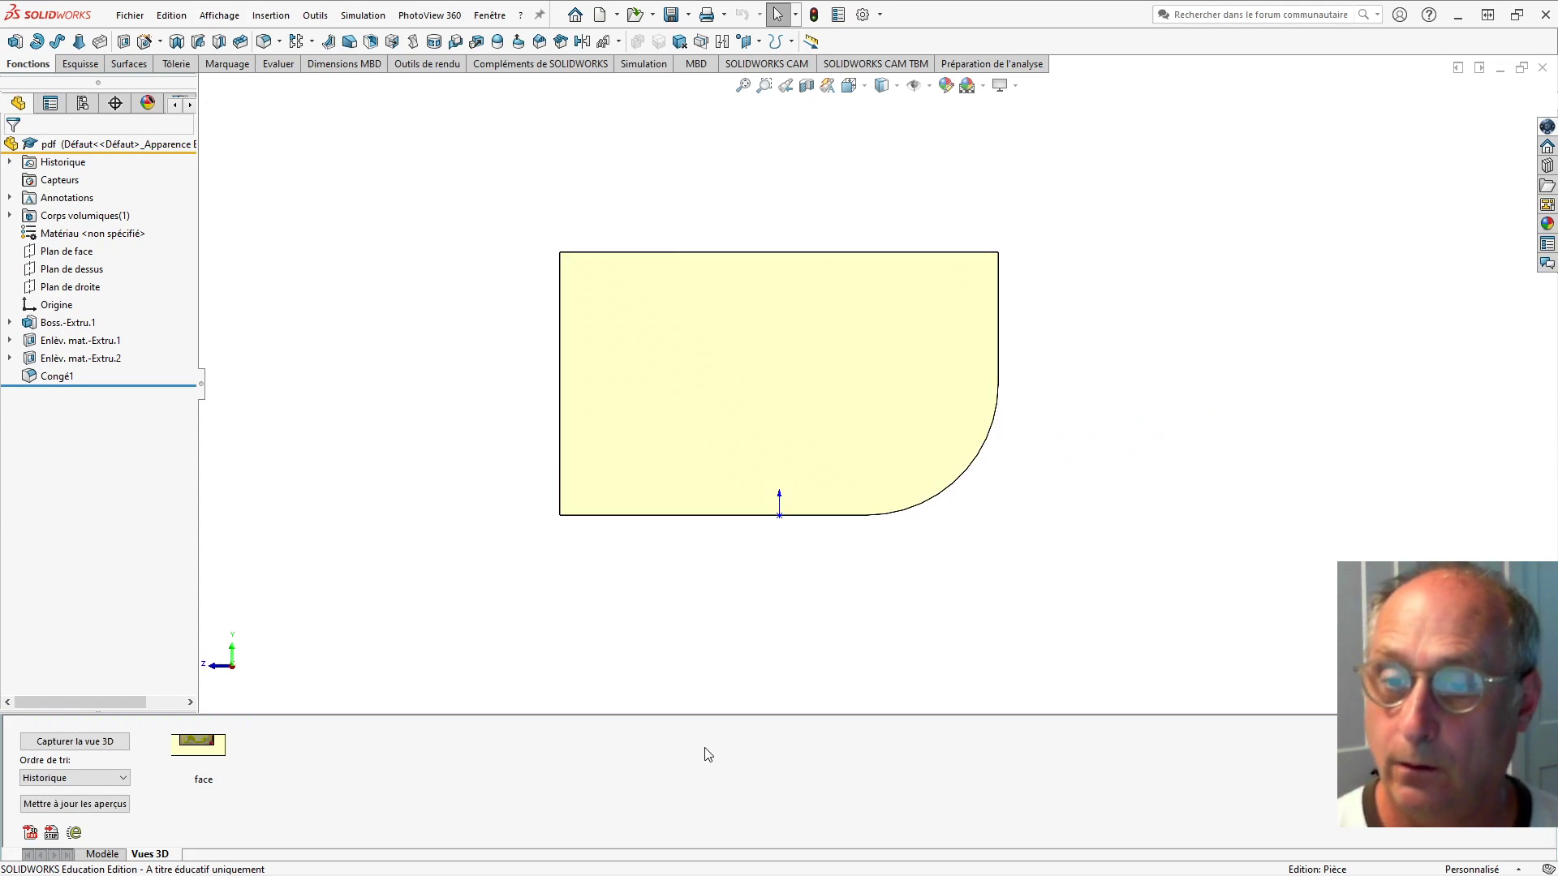
{"action": "left_click", "coordinate": [73, 742]}
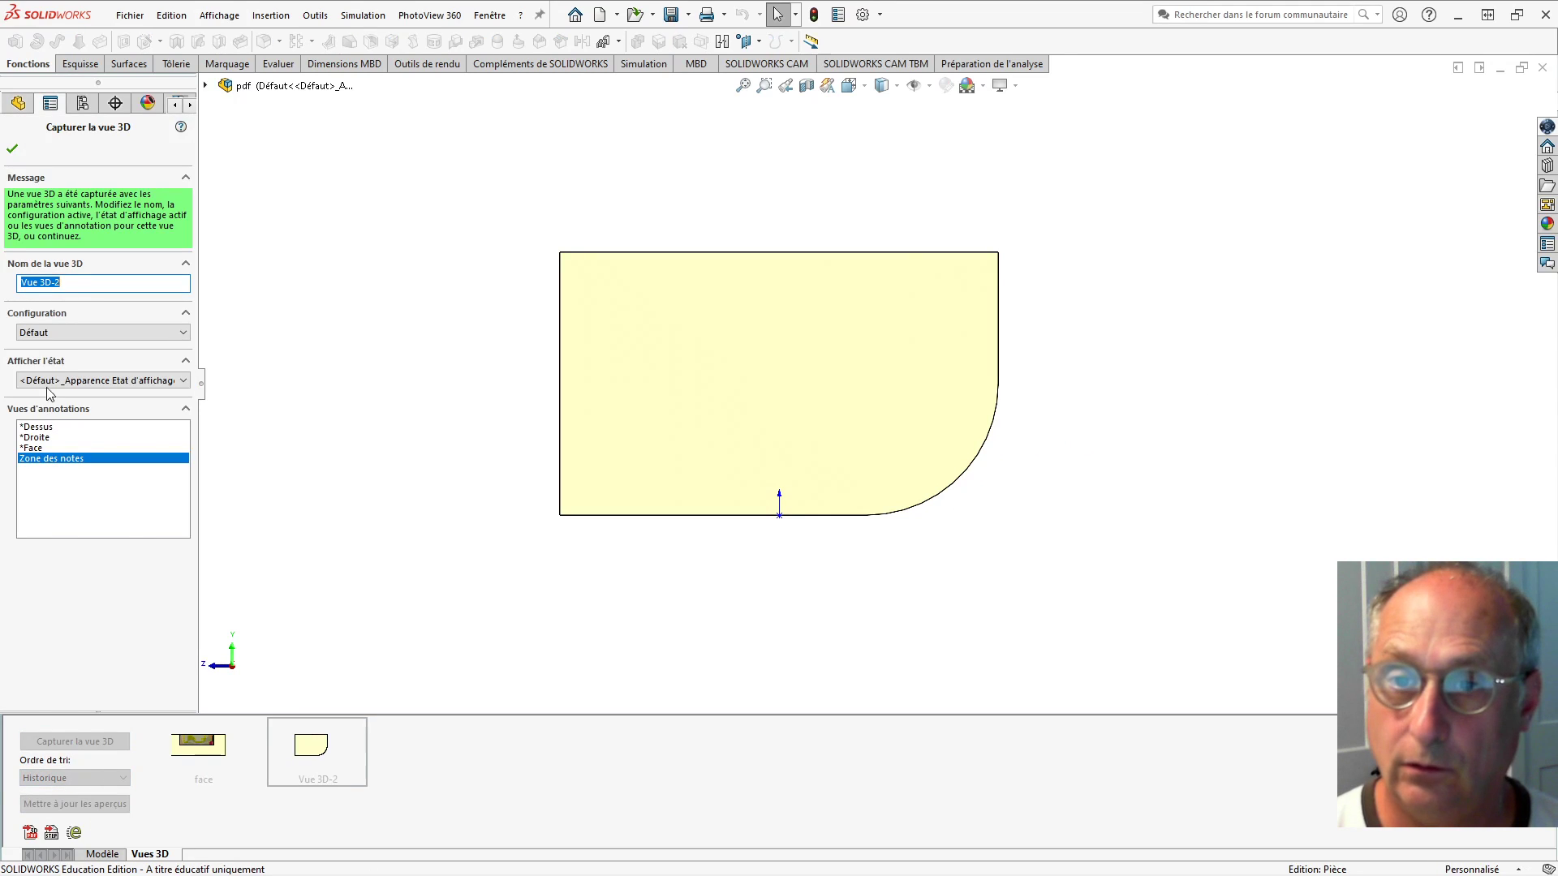
{"action": "type", "text": "droite"}
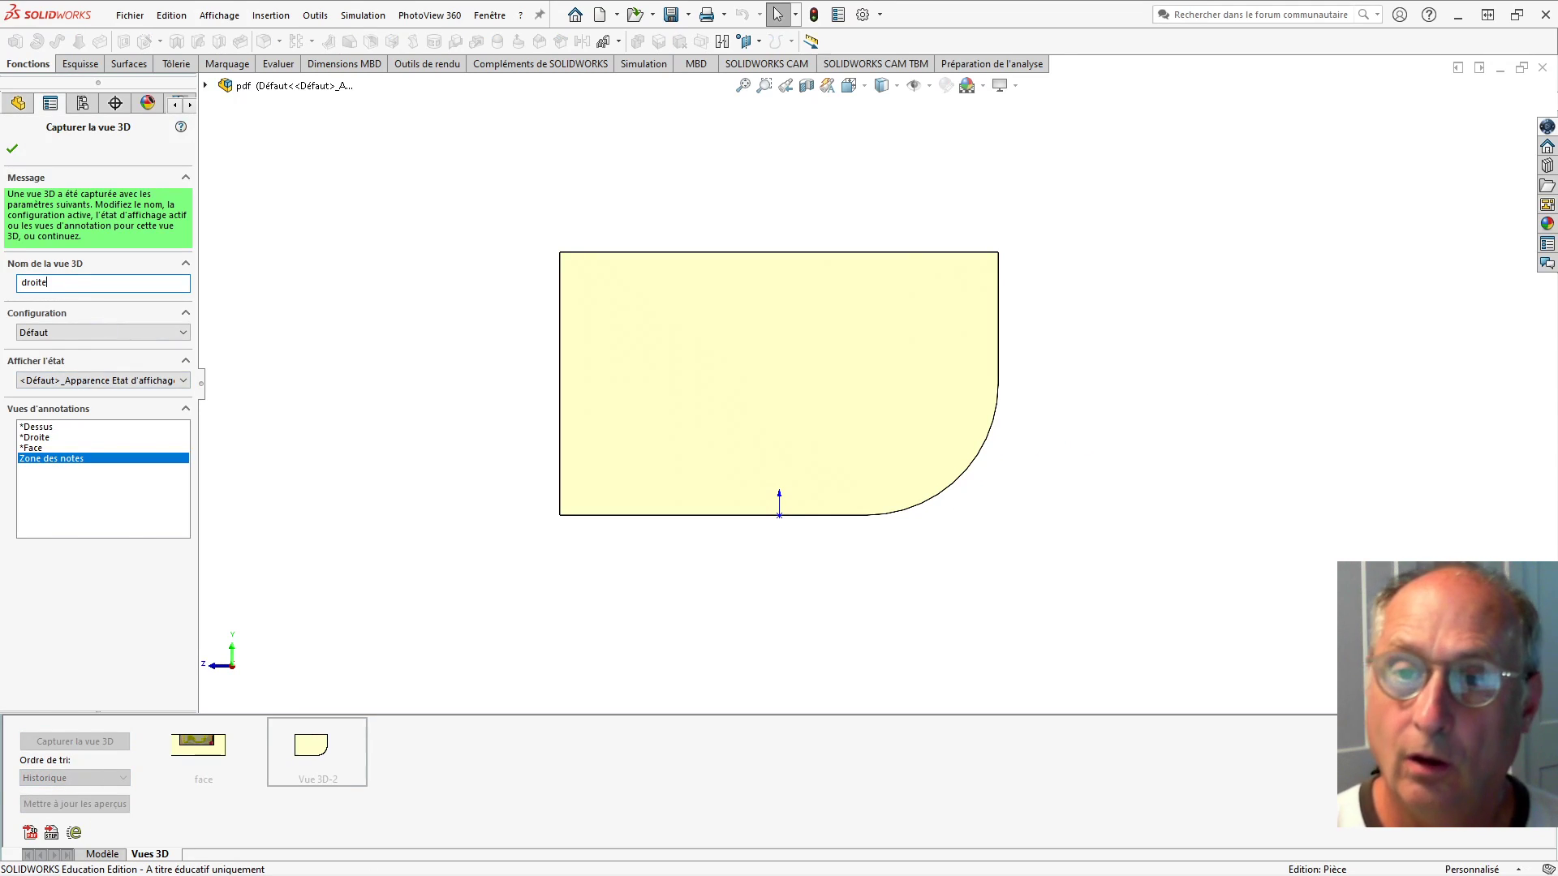
{"action": "left_click", "coordinate": [12, 149]}
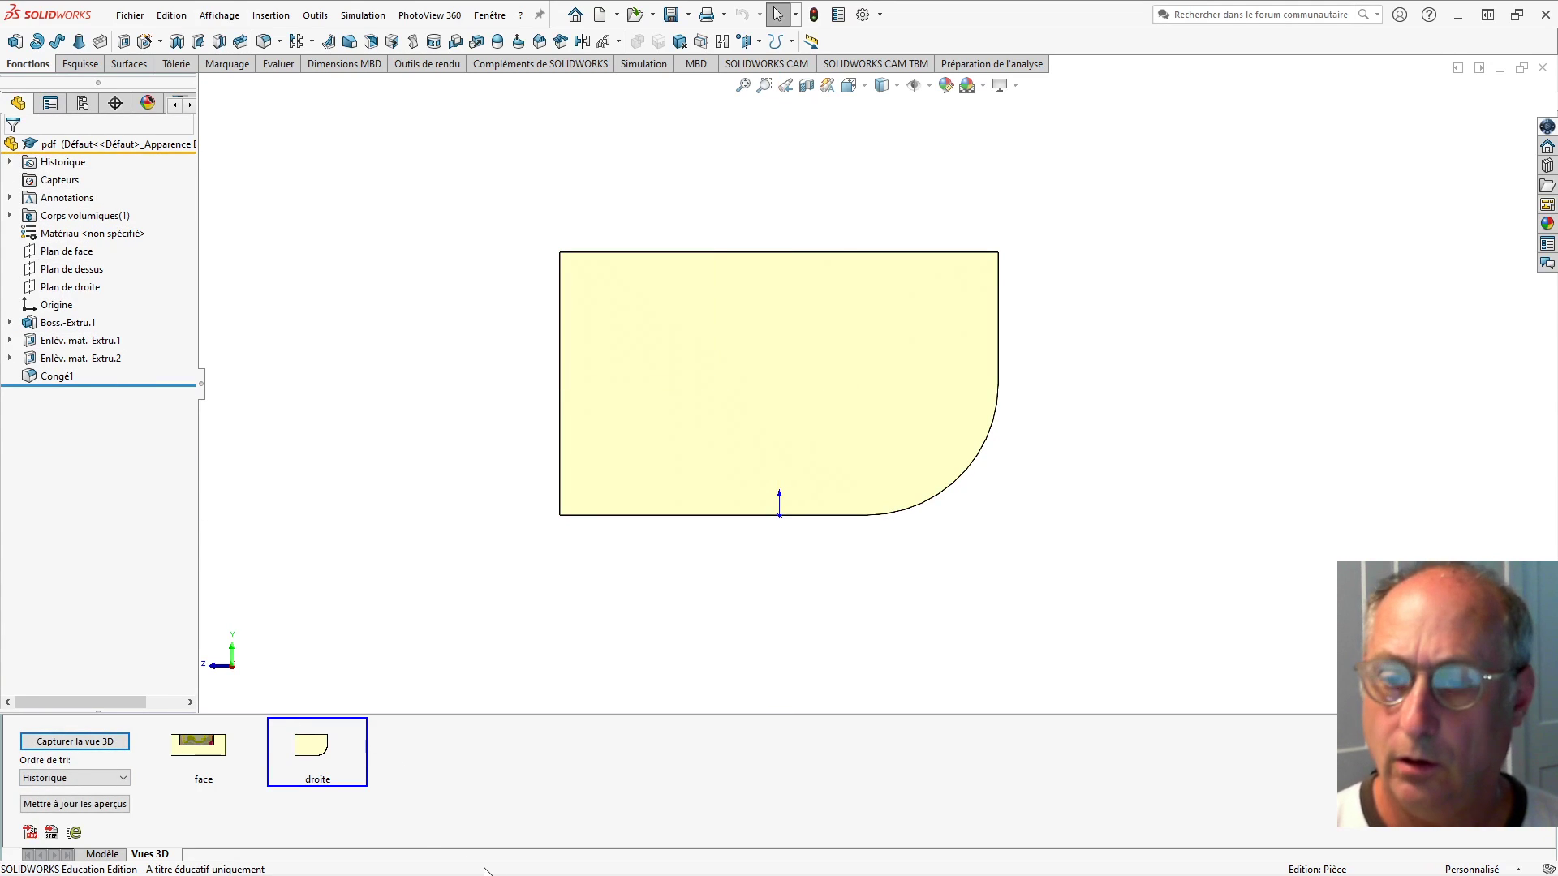
- Rotate the part to look straight down on its top and capture a 3D view named "dessus"
{"action": "key", "text": "Right"}
{"action": "key", "text": "Right"}
{"action": "key", "text": "Right"}
{"action": "key", "text": "Right"}
{"action": "key", "text": "Right"}
{"action": "key", "text": "Right"}
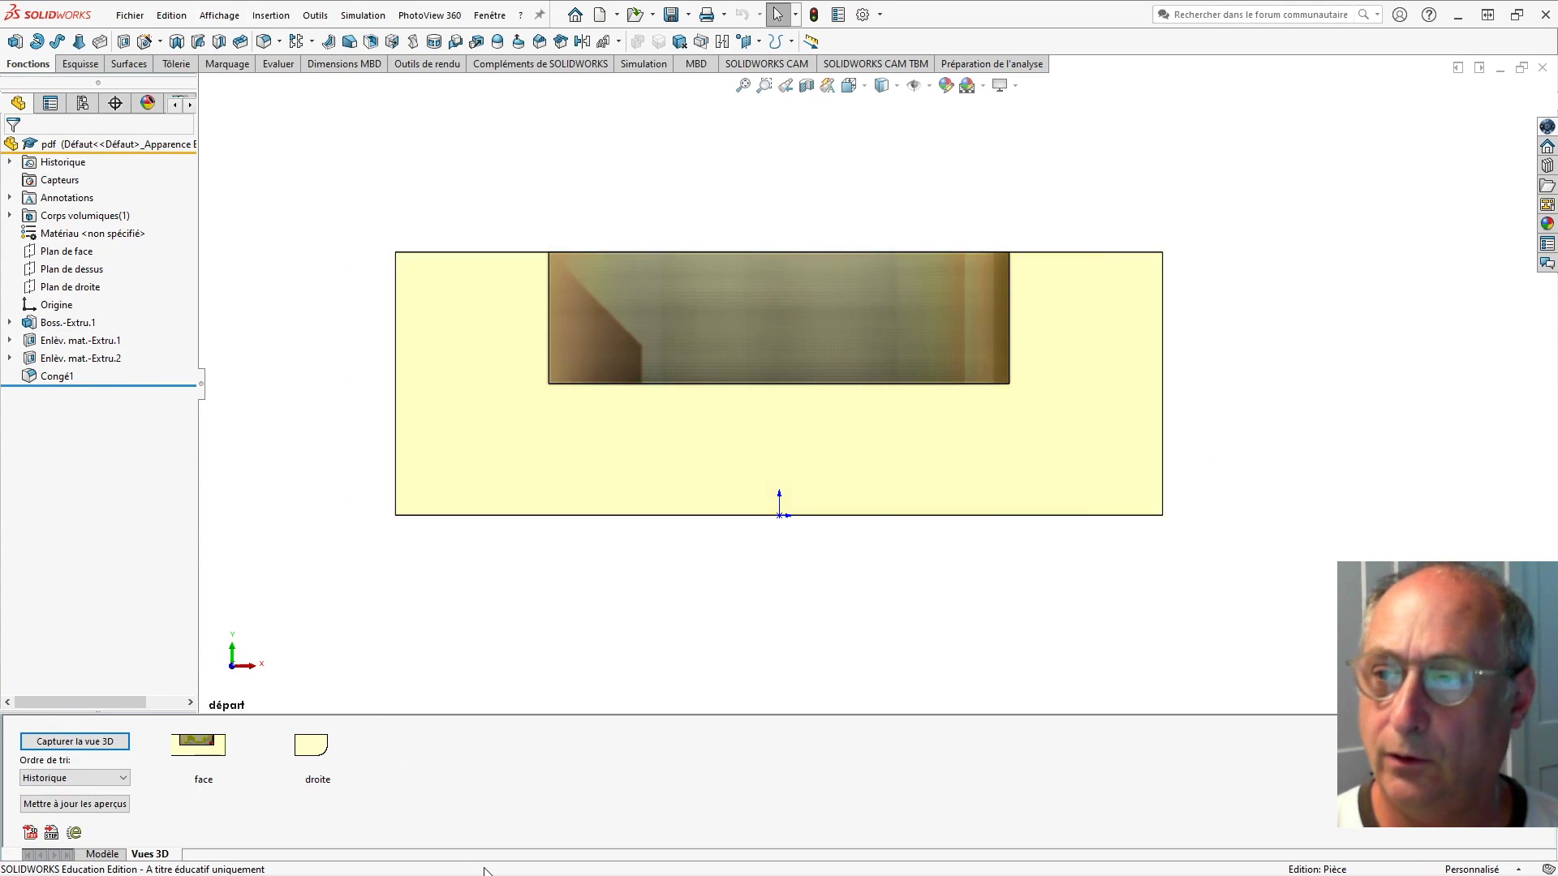
{"action": "key", "text": "Down"}
{"action": "key", "text": "Down"}
{"action": "key", "text": "Down"}
{"action": "key", "text": "Down"}
{"action": "key", "text": "Down"}
{"action": "key", "text": "Down"}
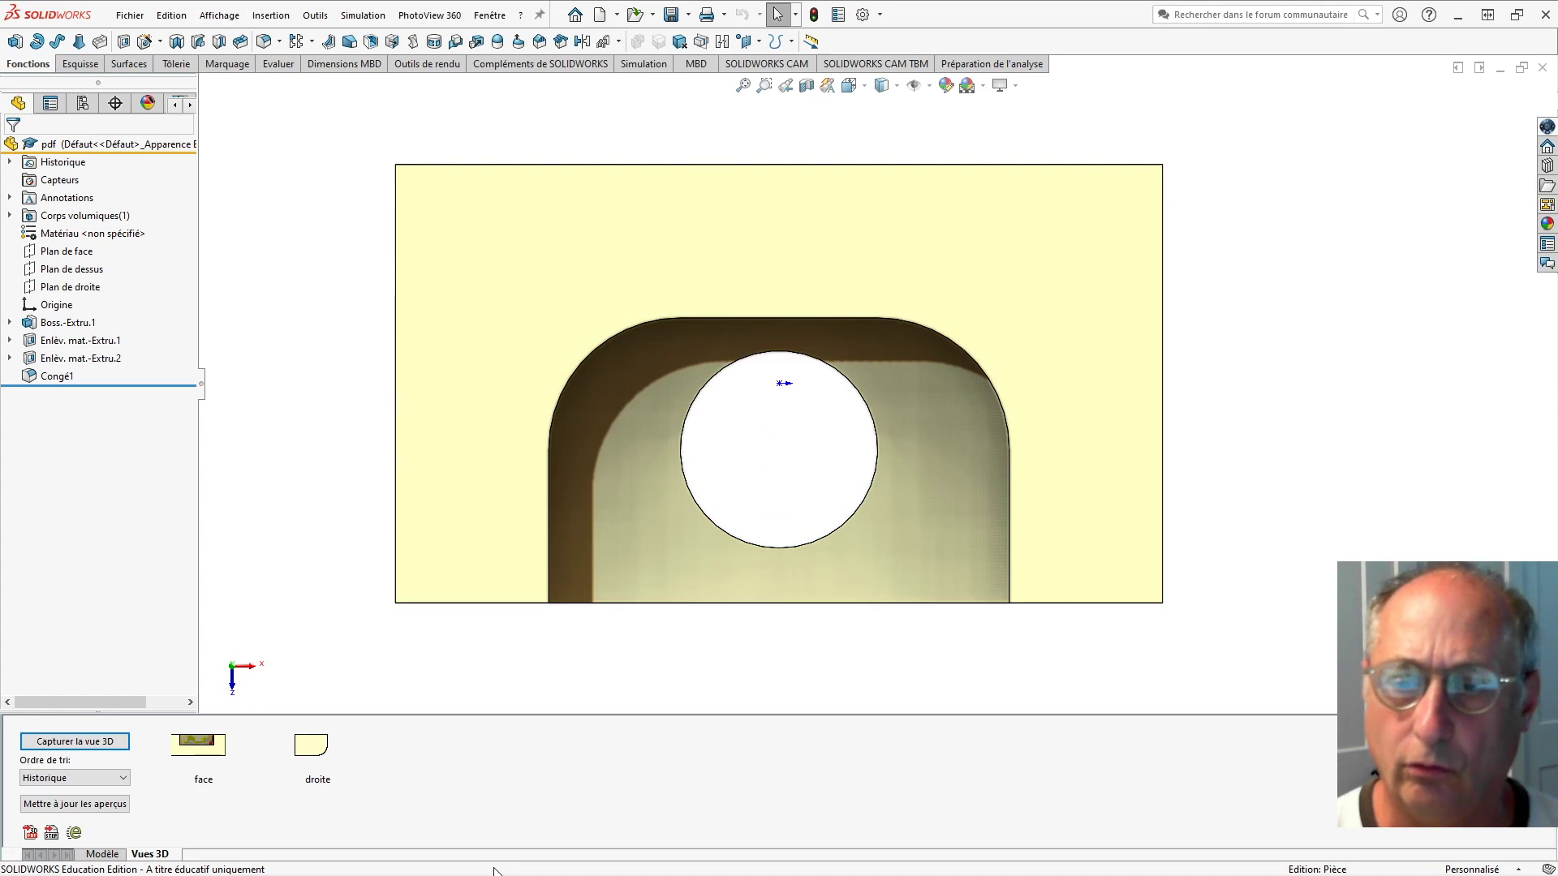
{"action": "left_click", "coordinate": [92, 744]}
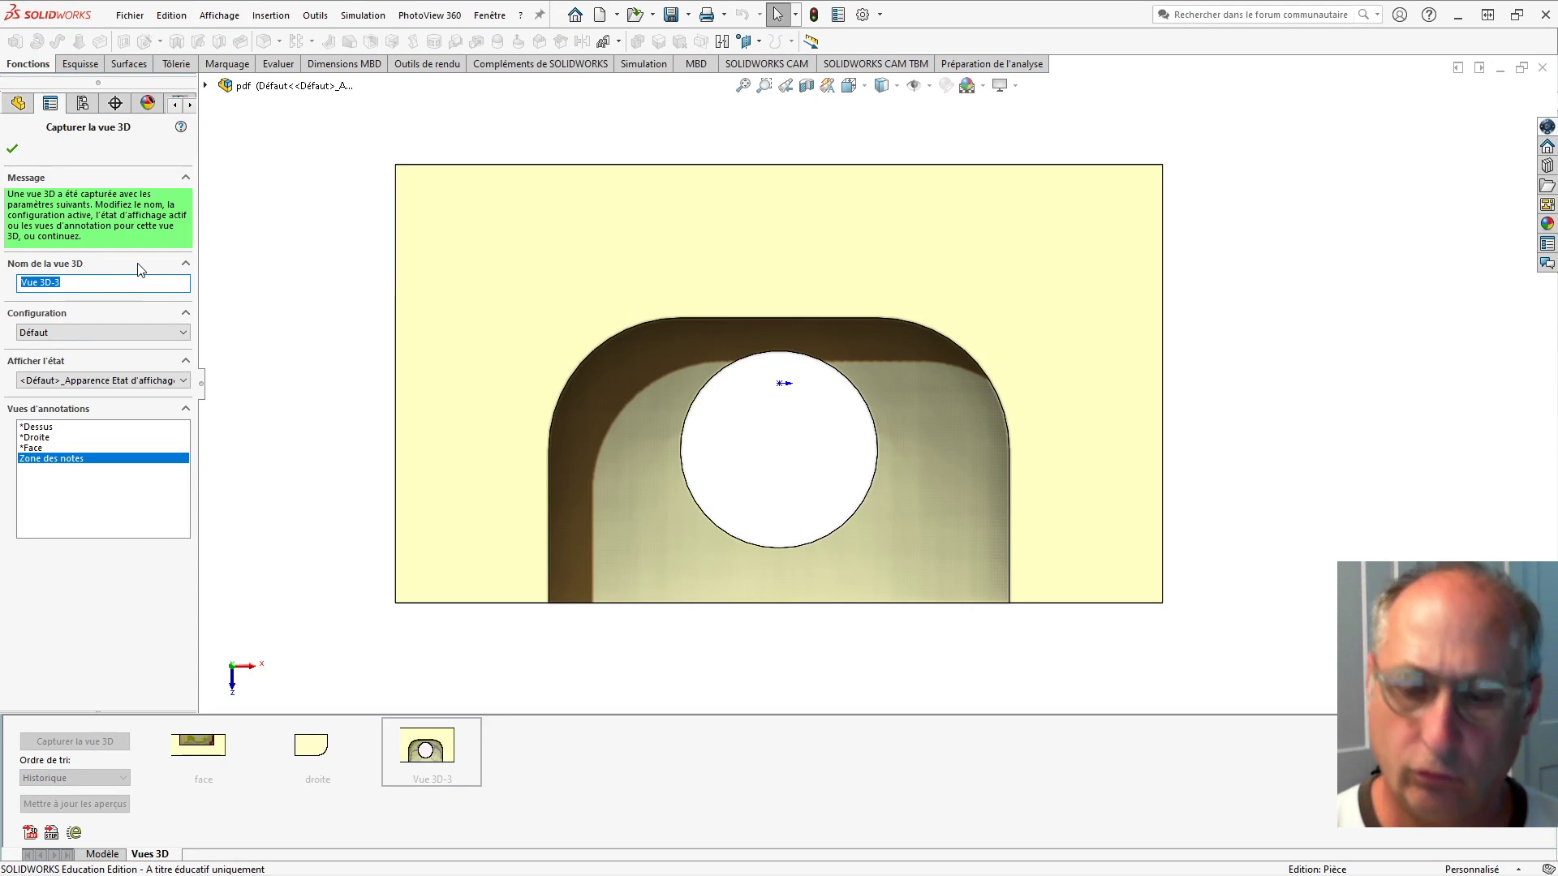
{"action": "type", "text": "dessus"}
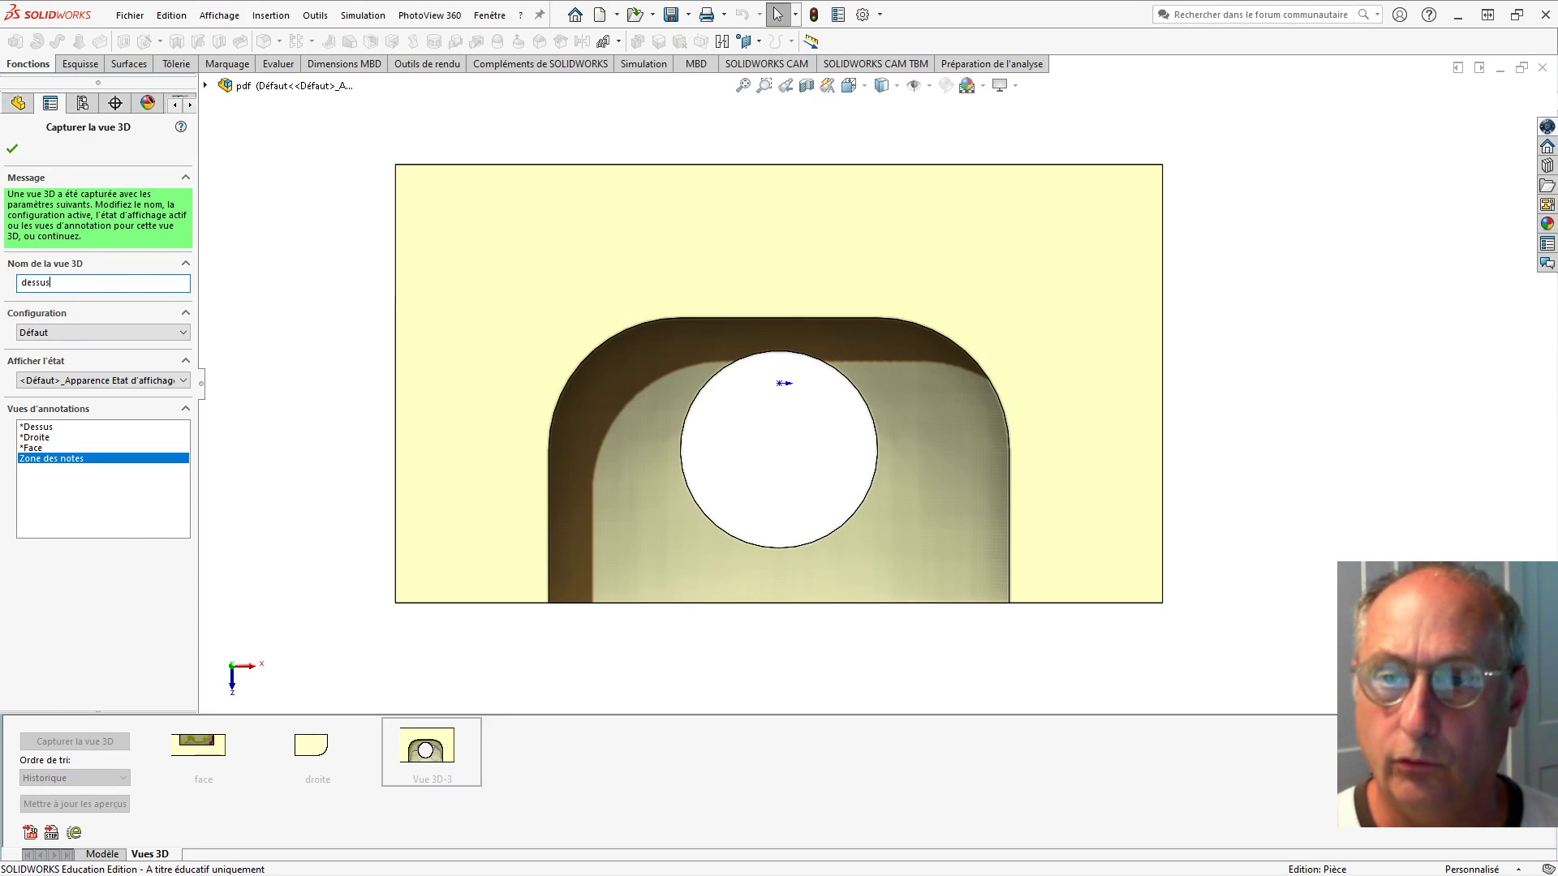
{"action": "left_click", "coordinate": [12, 148]}
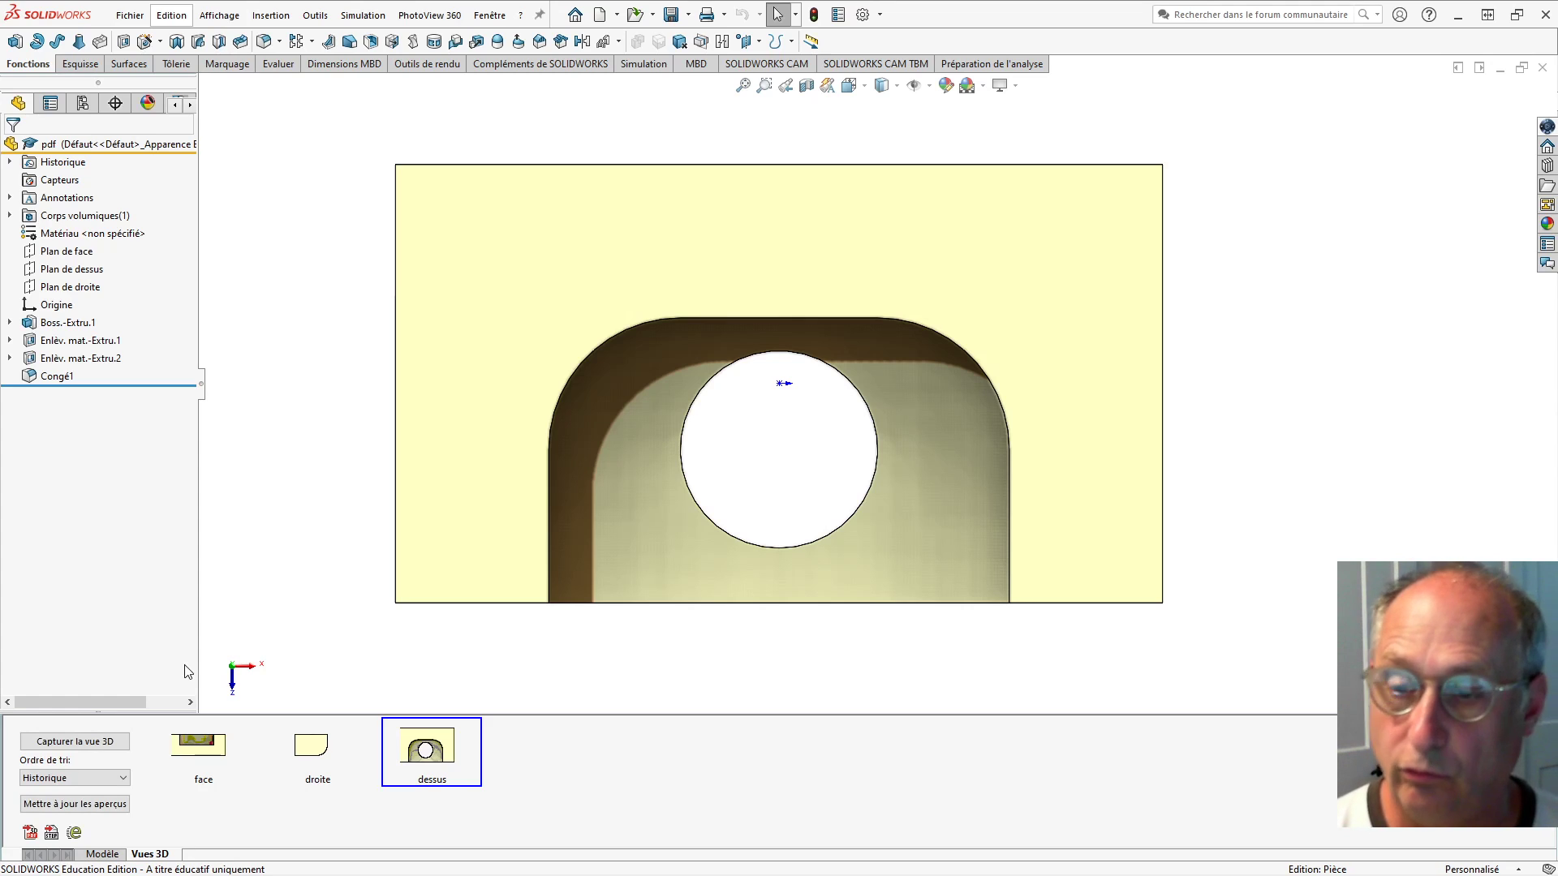
- Orient the part to its right side and apply a planar section view on Plan de droite at 0.00 mm offset
{"action": "key", "text": "ctrl+1"}
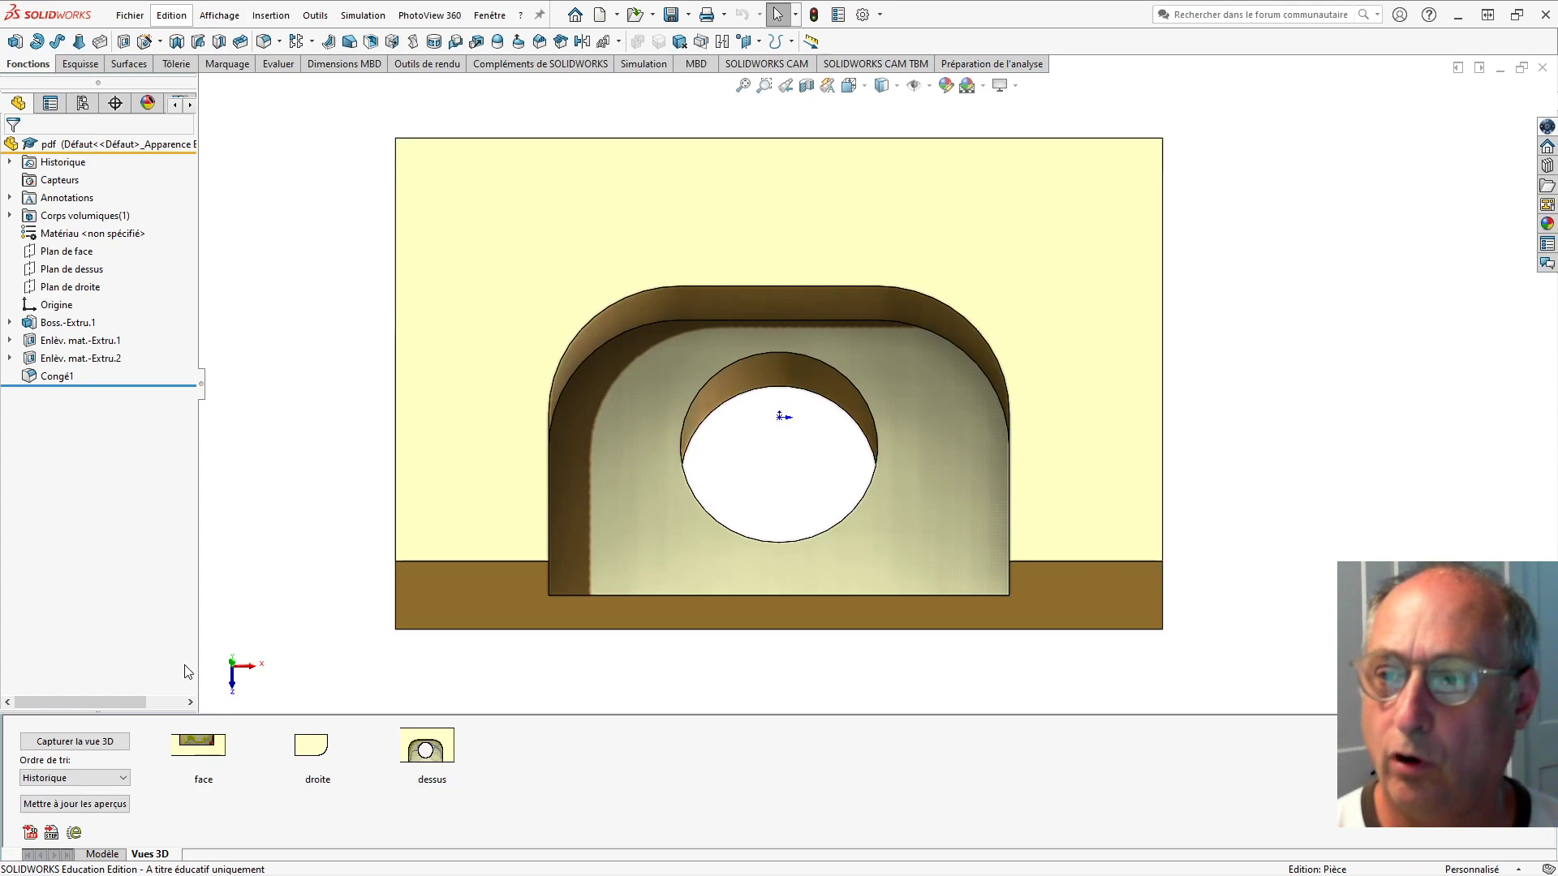
{"action": "key", "text": "ctrl+4"}
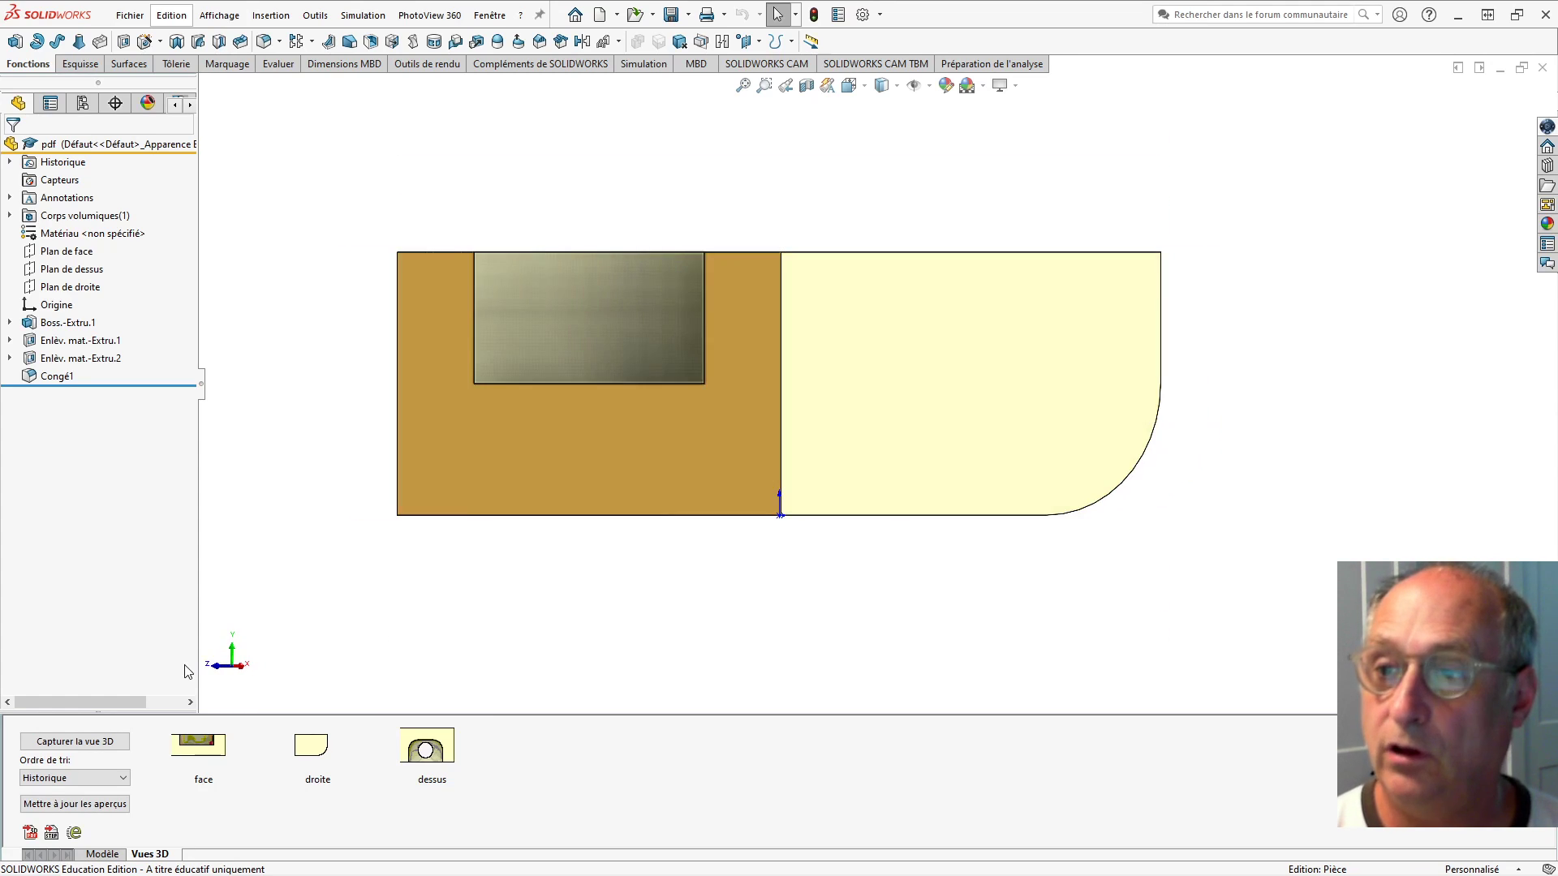
{"action": "left_click", "coordinate": [805, 86]}
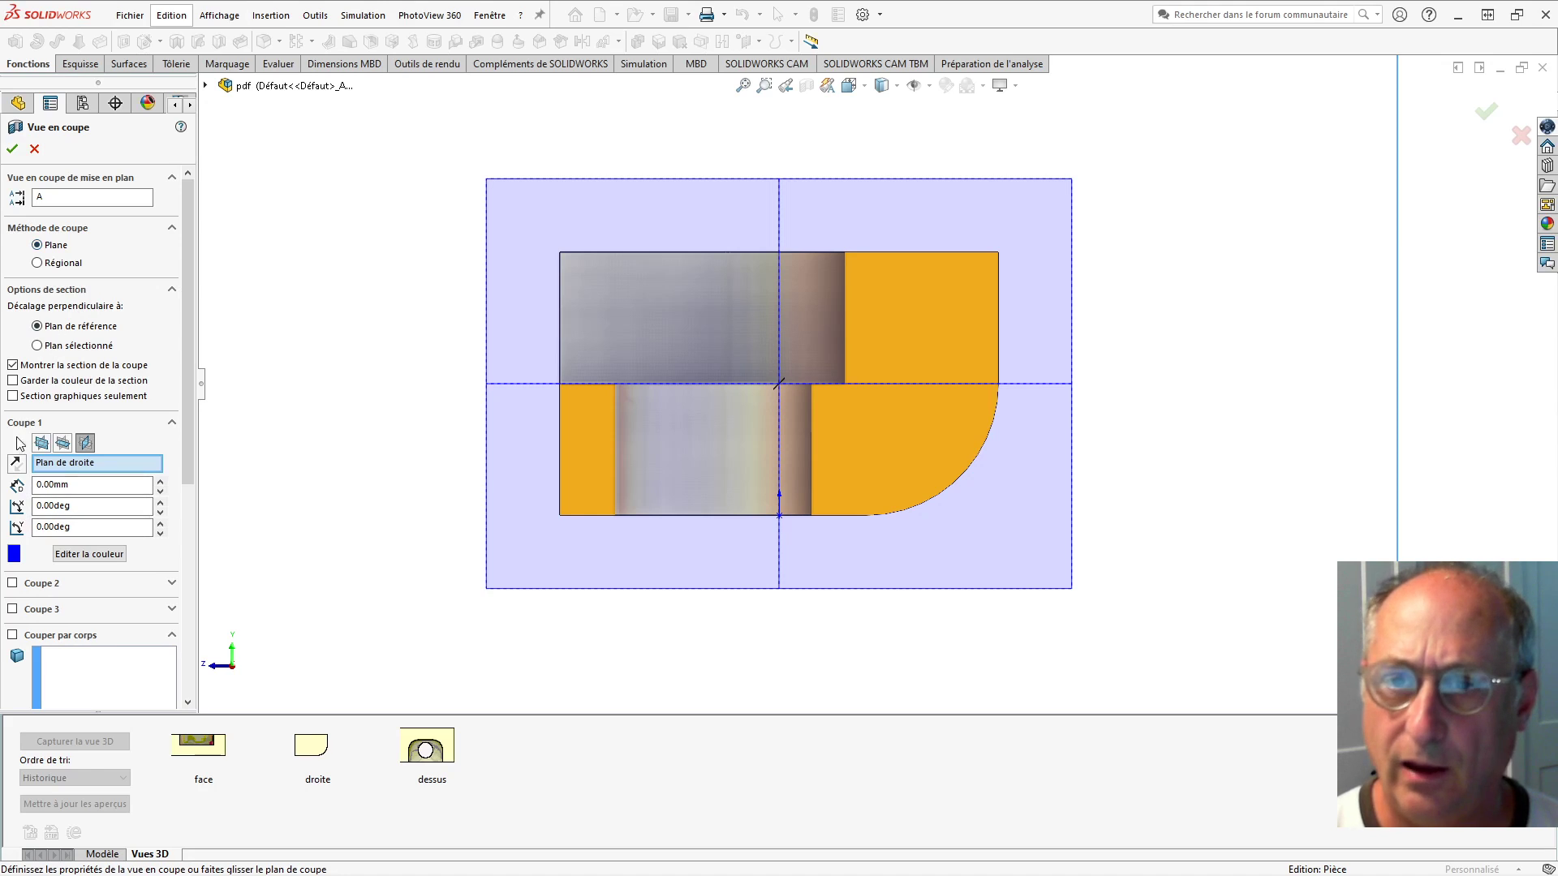
{"action": "left_click", "coordinate": [16, 148]}
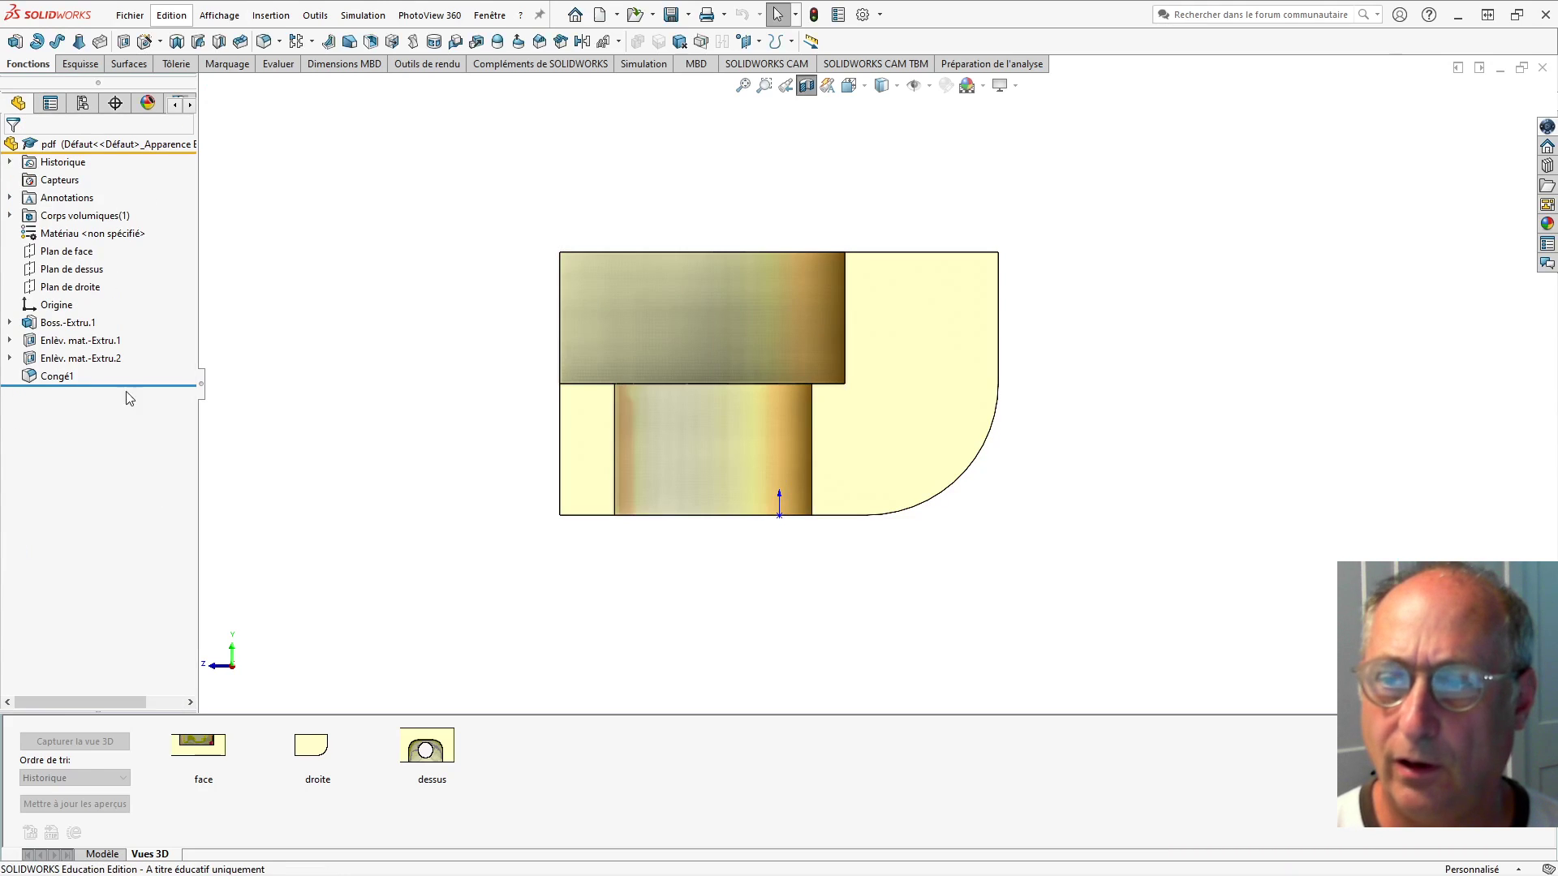
- Capture the current right-side section view of the part as a 3D view named "coupe"
{"action": "left_click", "coordinate": [63, 744]}
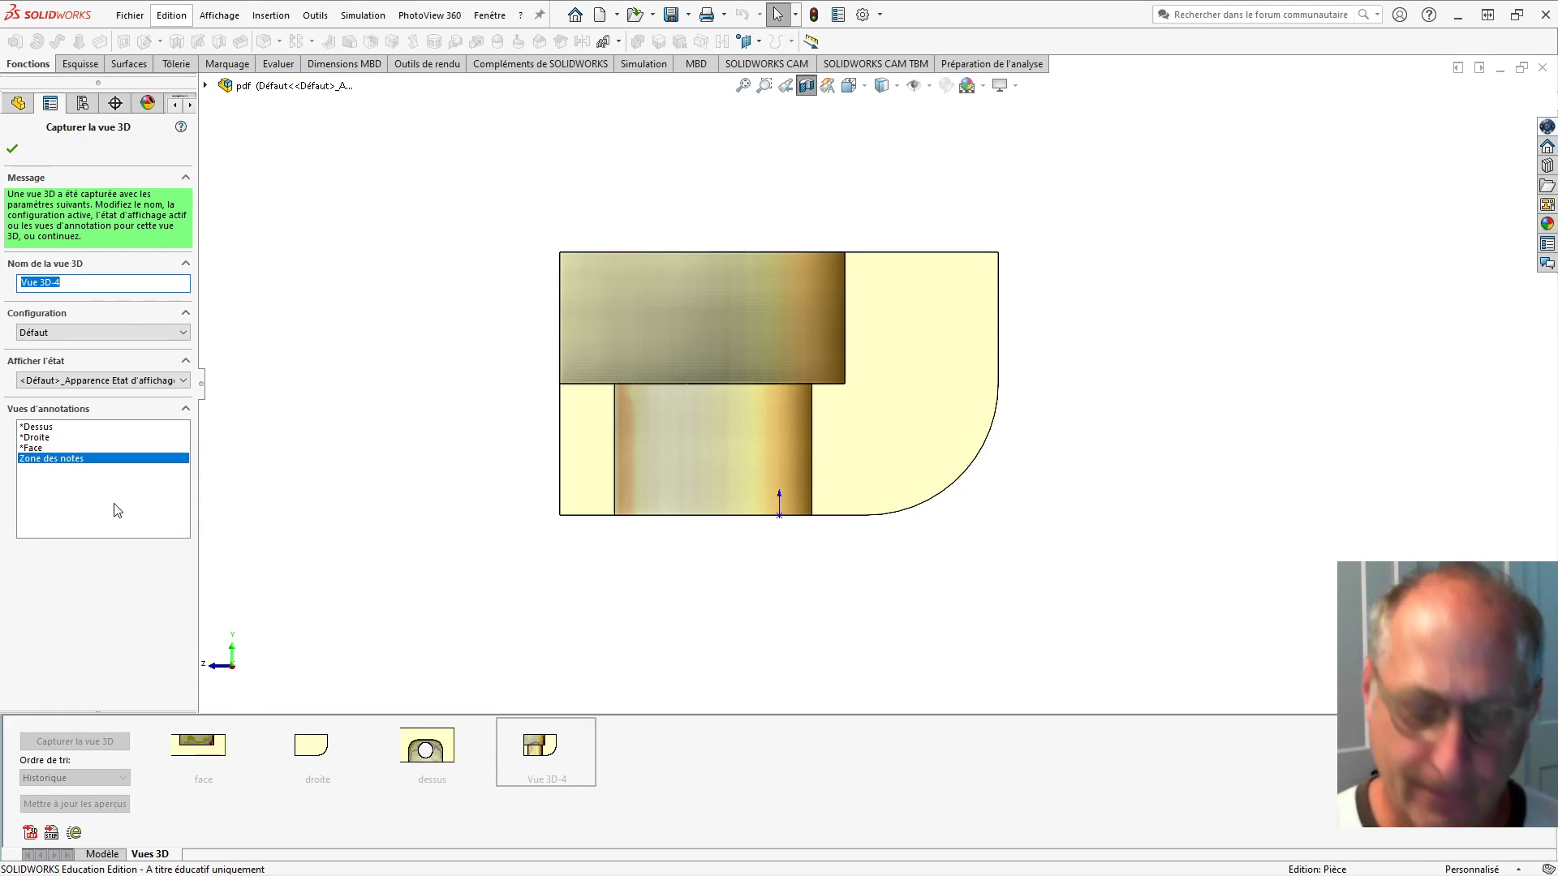
{"action": "type", "text": "coupe"}
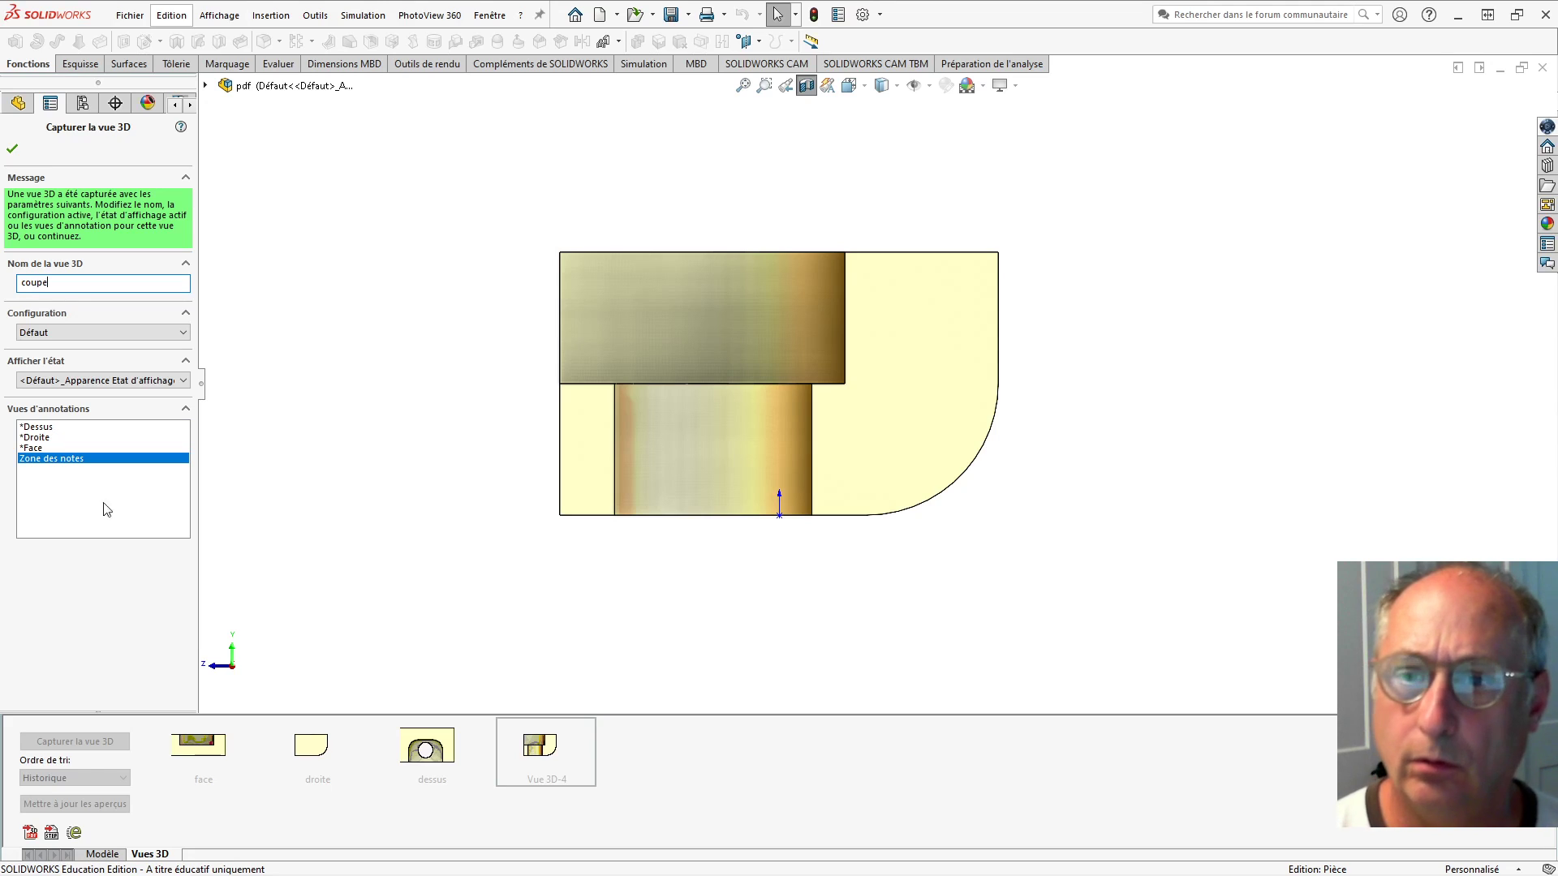
{"action": "left_click", "coordinate": [130, 331]}
{"action": "left_click", "coordinate": [130, 331]}
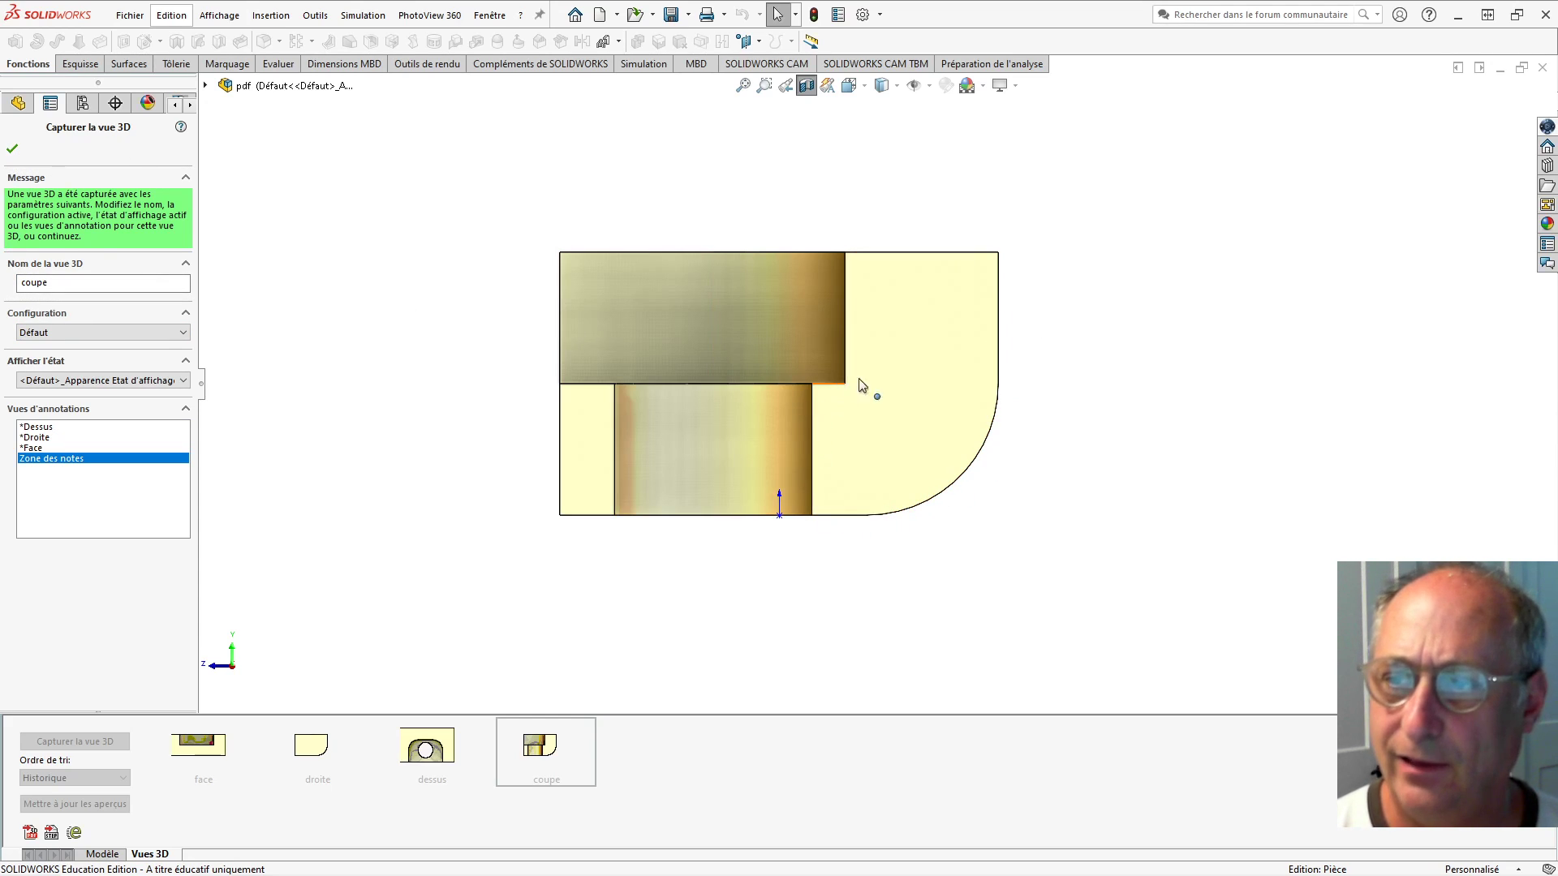
{"action": "left_click", "coordinate": [12, 149]}
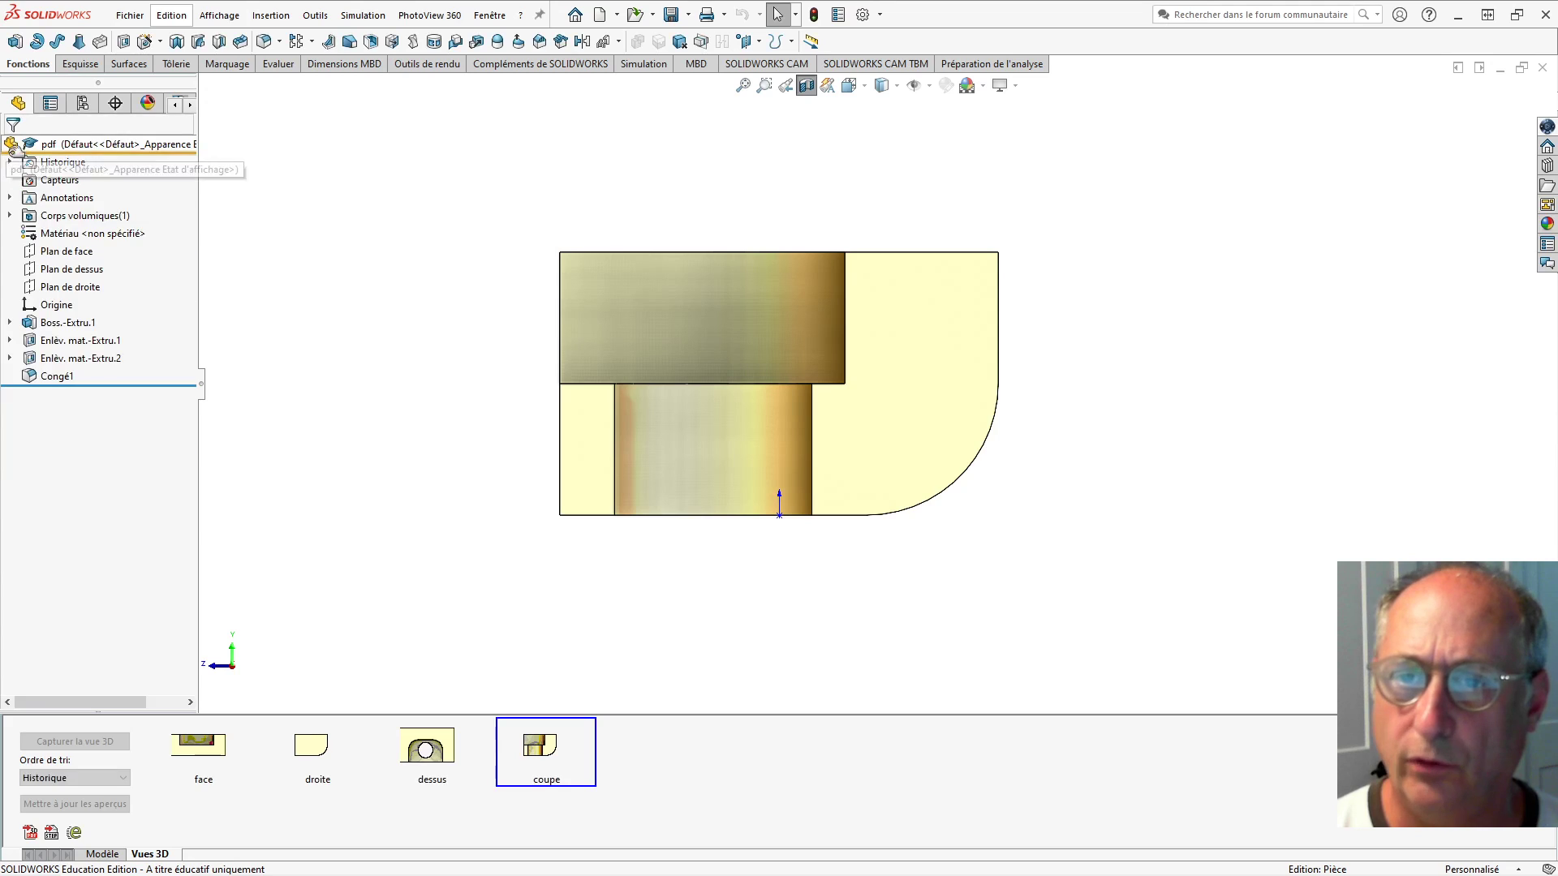
- Rotate the sectioned part to an angled view from above and capture it as a 3D view named "coupe3d"
{"action": "mouse_move", "coordinate": [257, 863]}
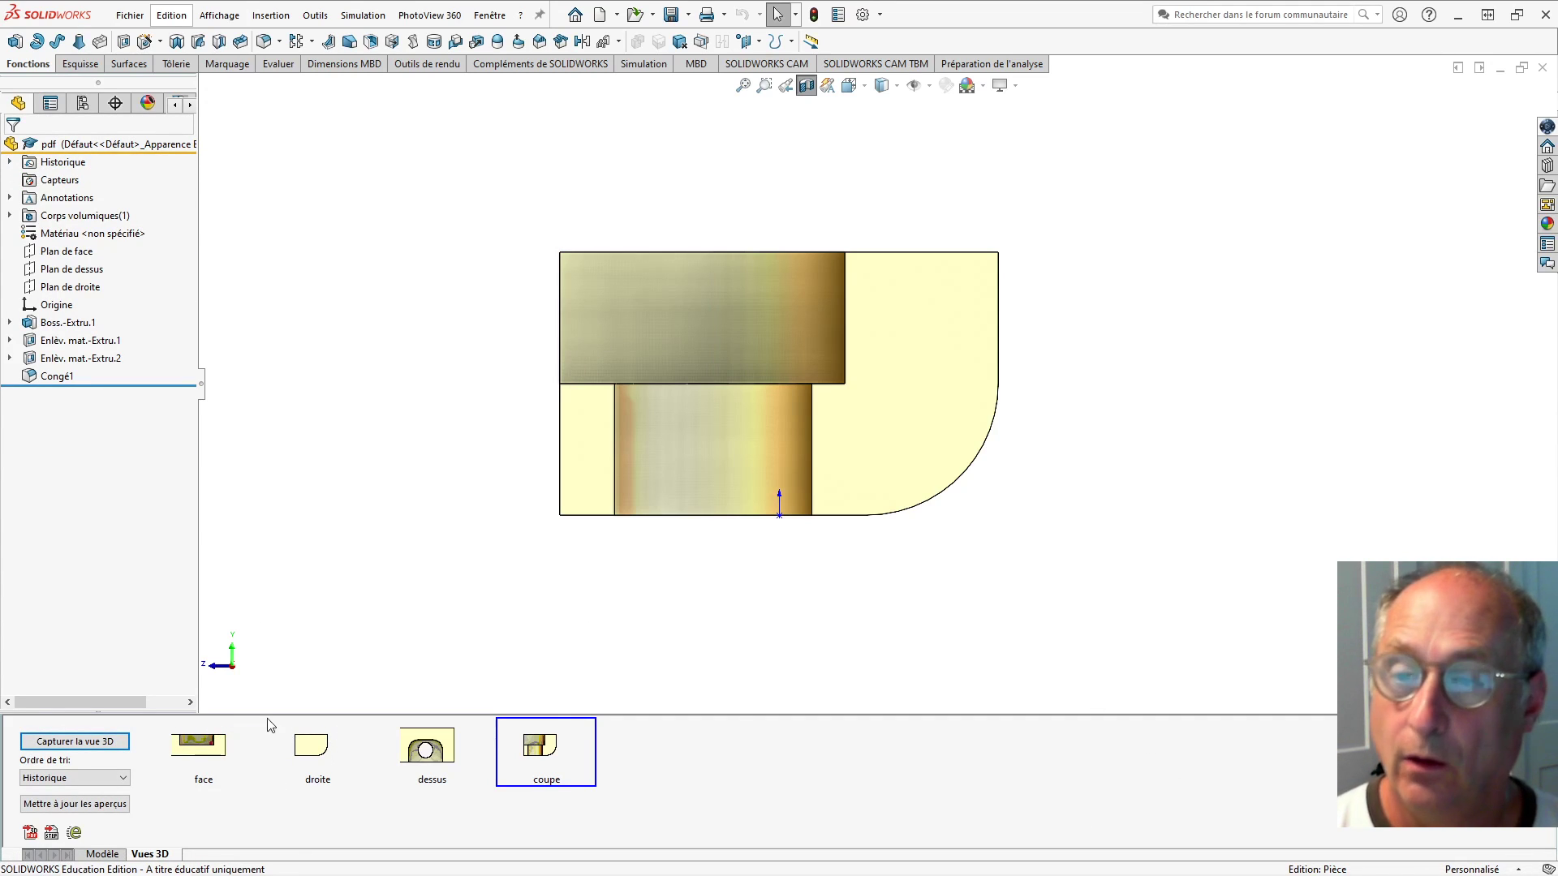
{"action": "key", "text": "Down"}
{"action": "key", "text": "Down"}
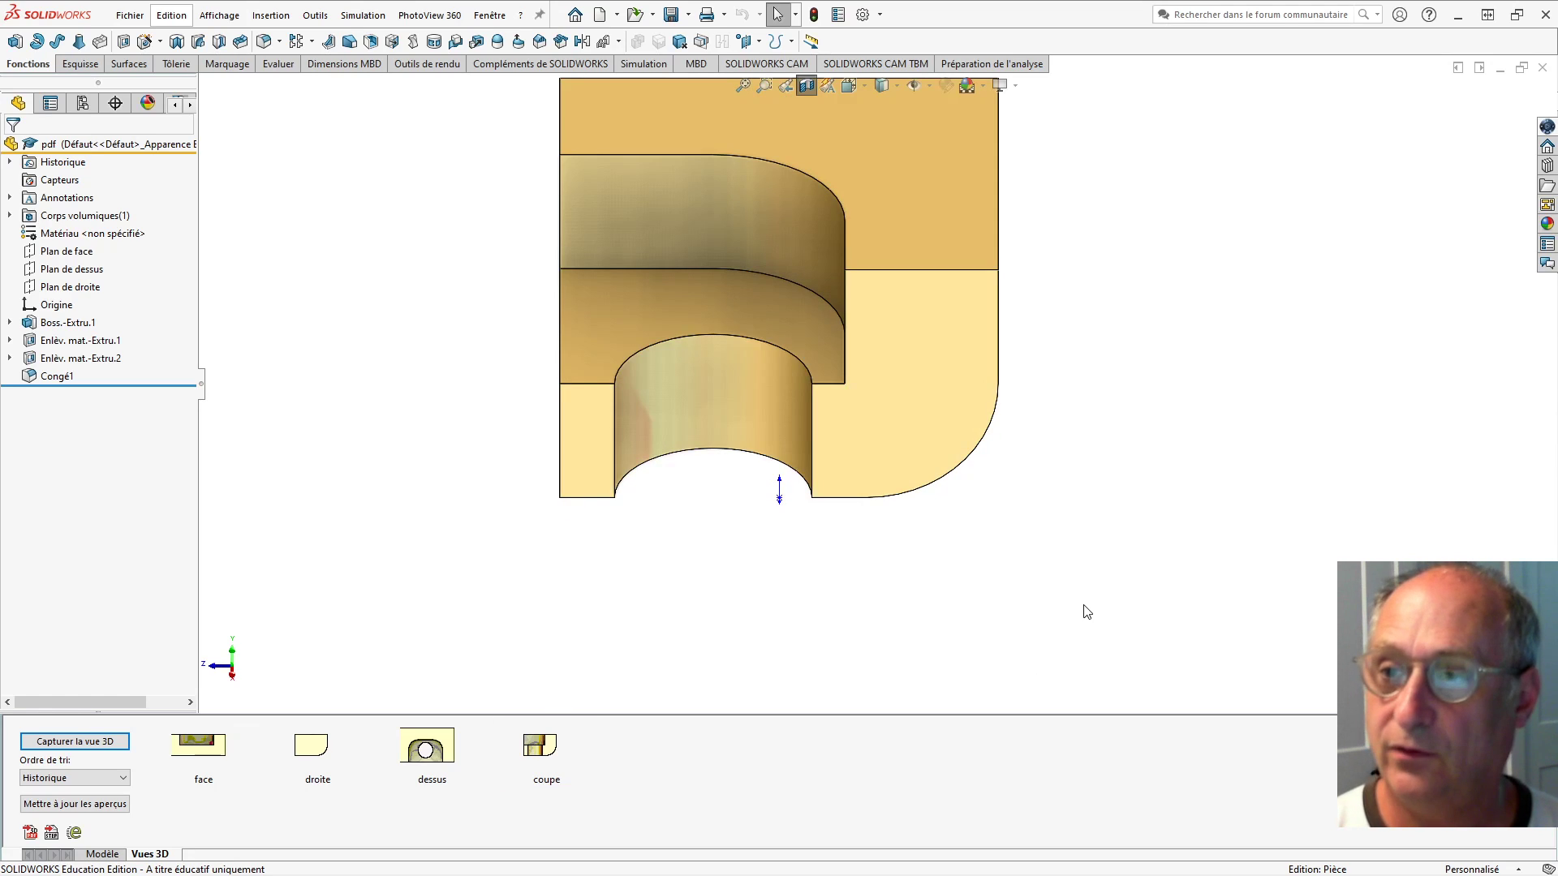
{"action": "key", "text": "Up"}
{"action": "key", "text": "Up"}
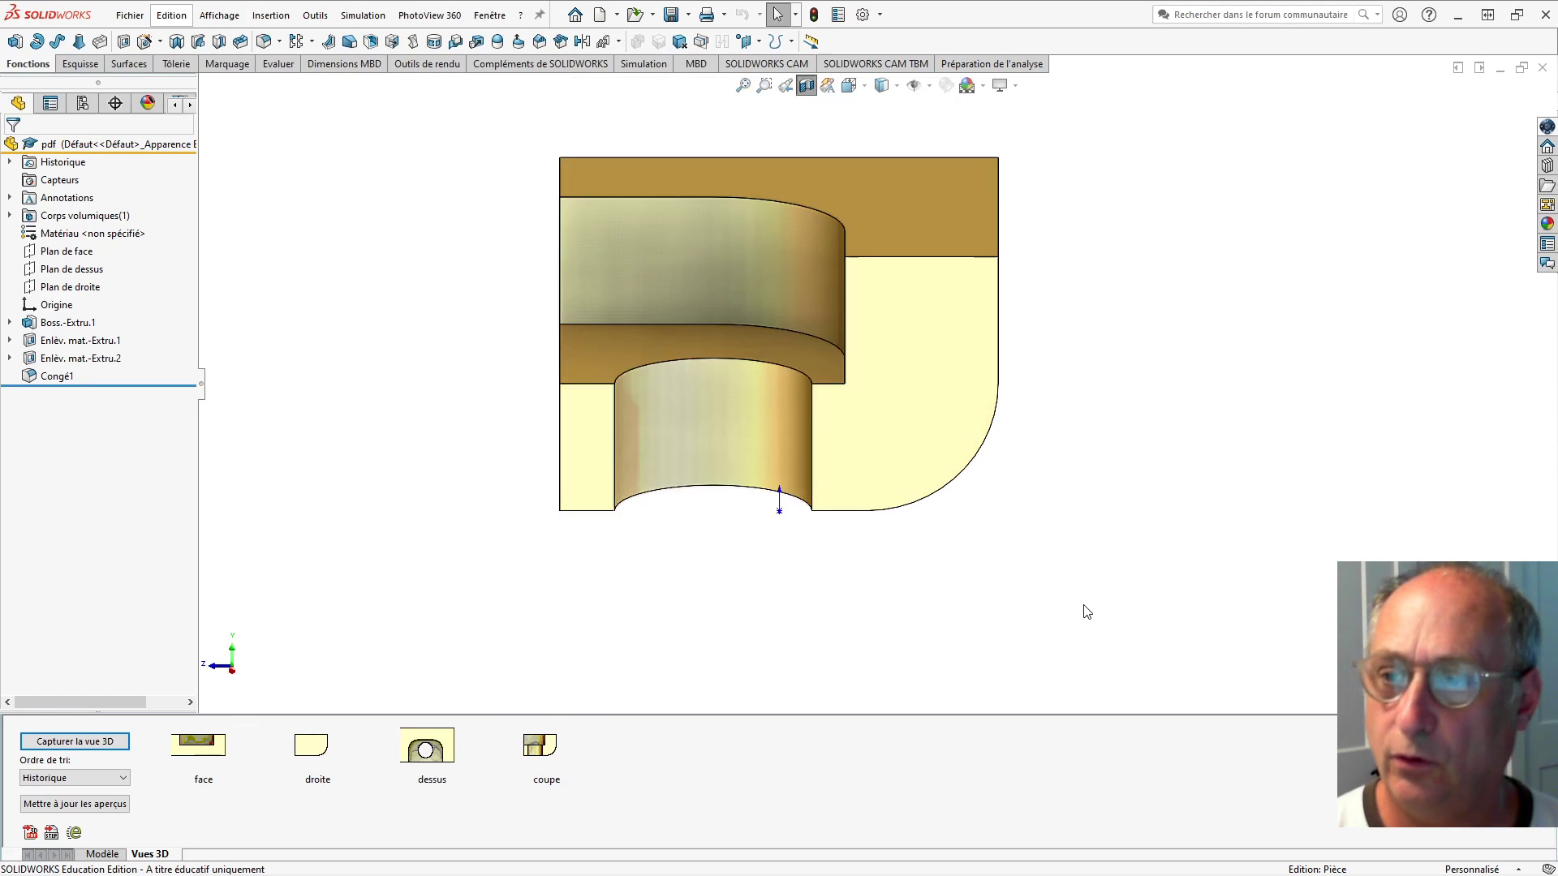
{"action": "key", "text": "Right"}
{"action": "key", "text": "Right"}
{"action": "key", "text": "Right"}
{"action": "key", "text": "Right"}
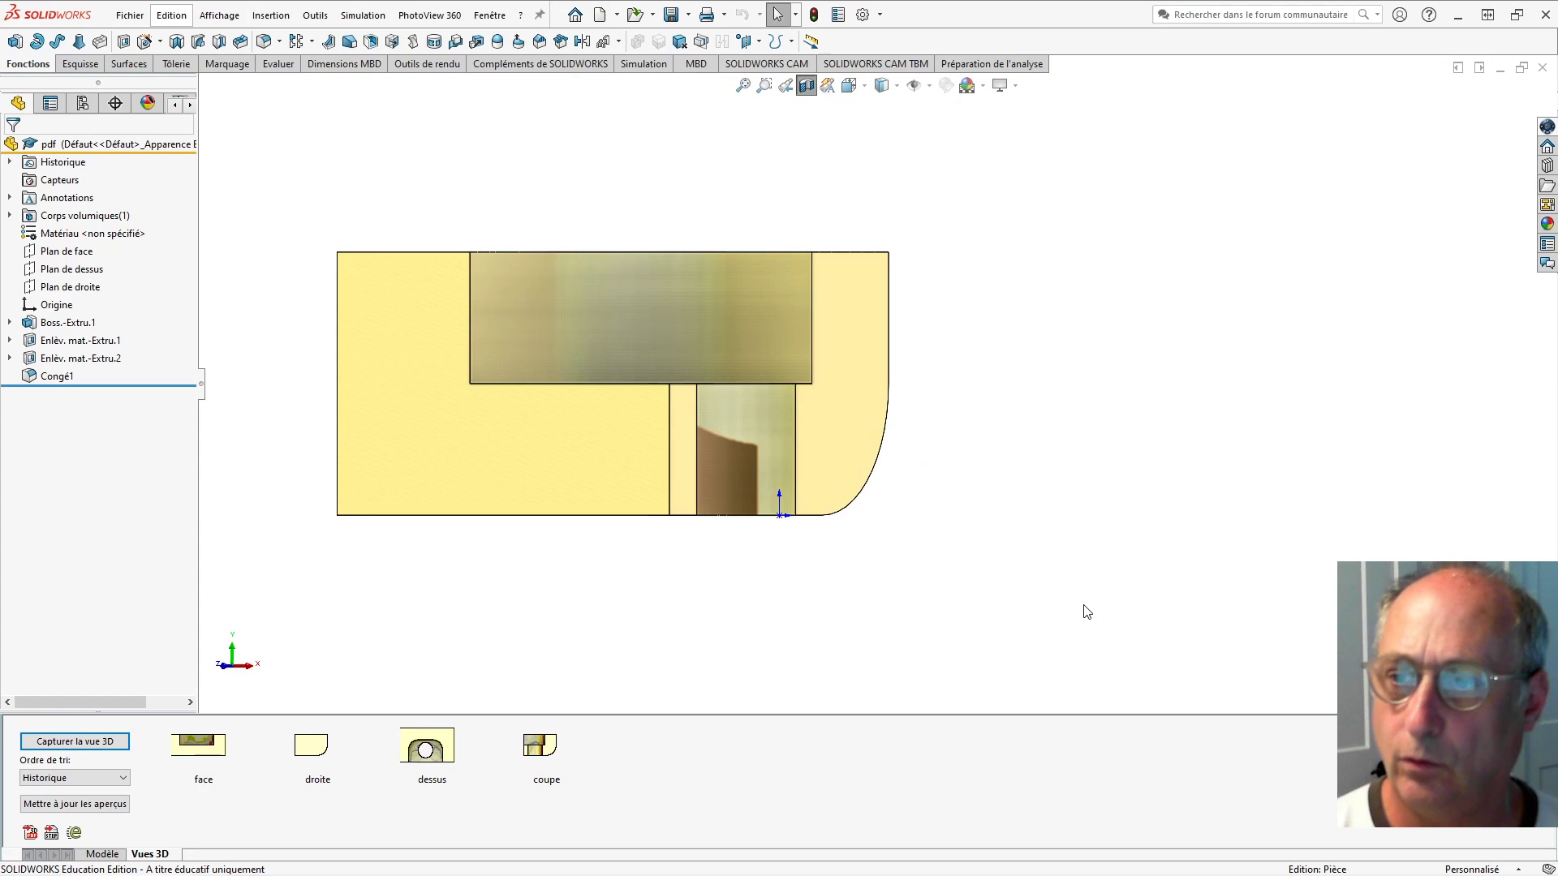
{"action": "key", "text": "ctrl+7"}
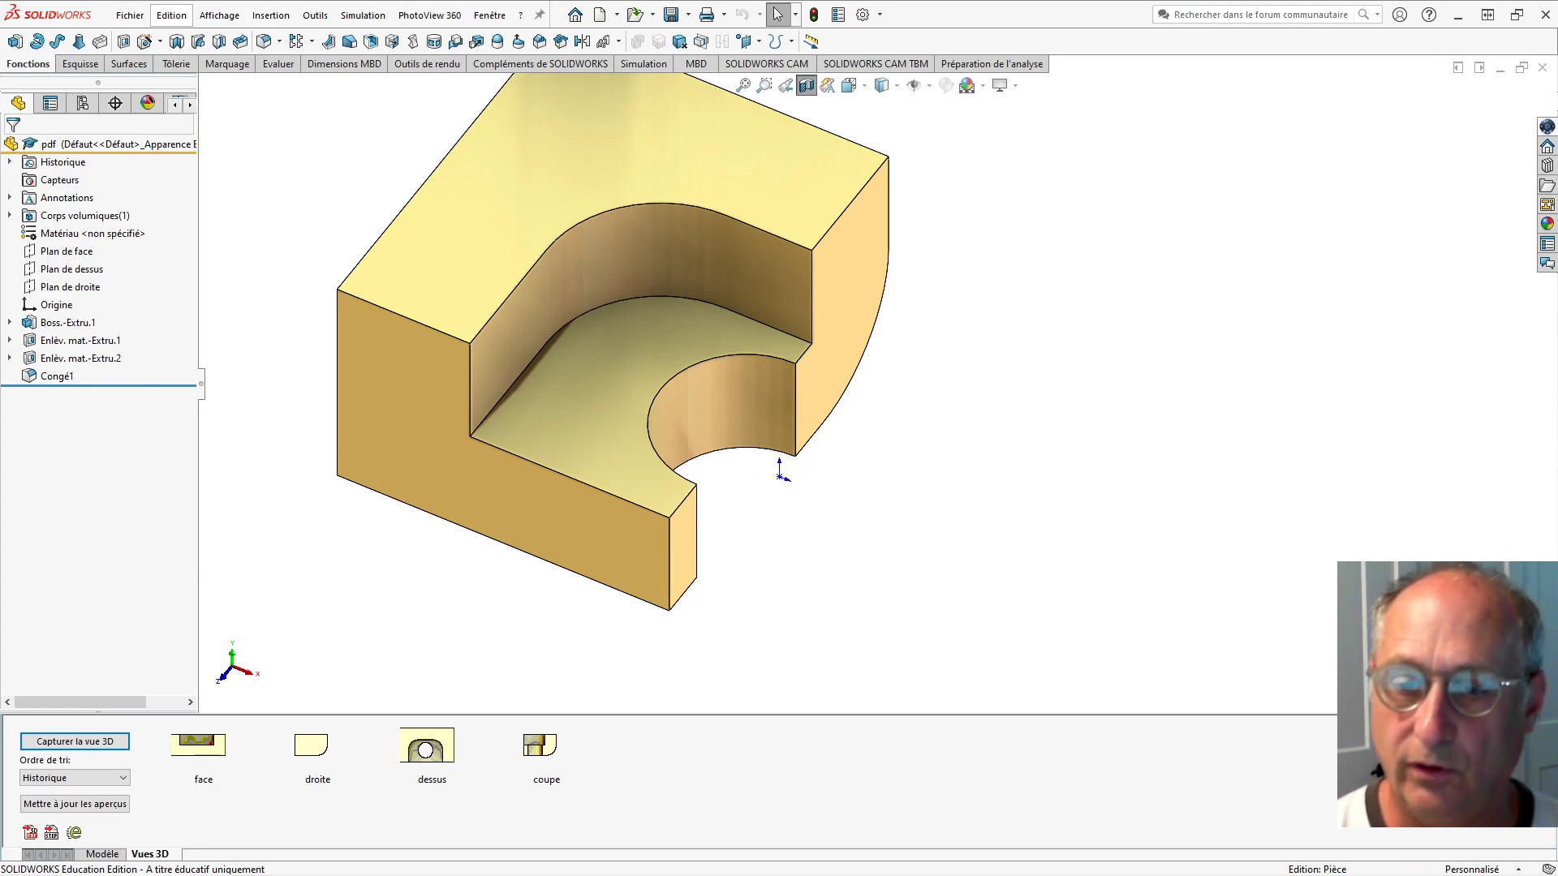
{"action": "left_click", "coordinate": [80, 743]}
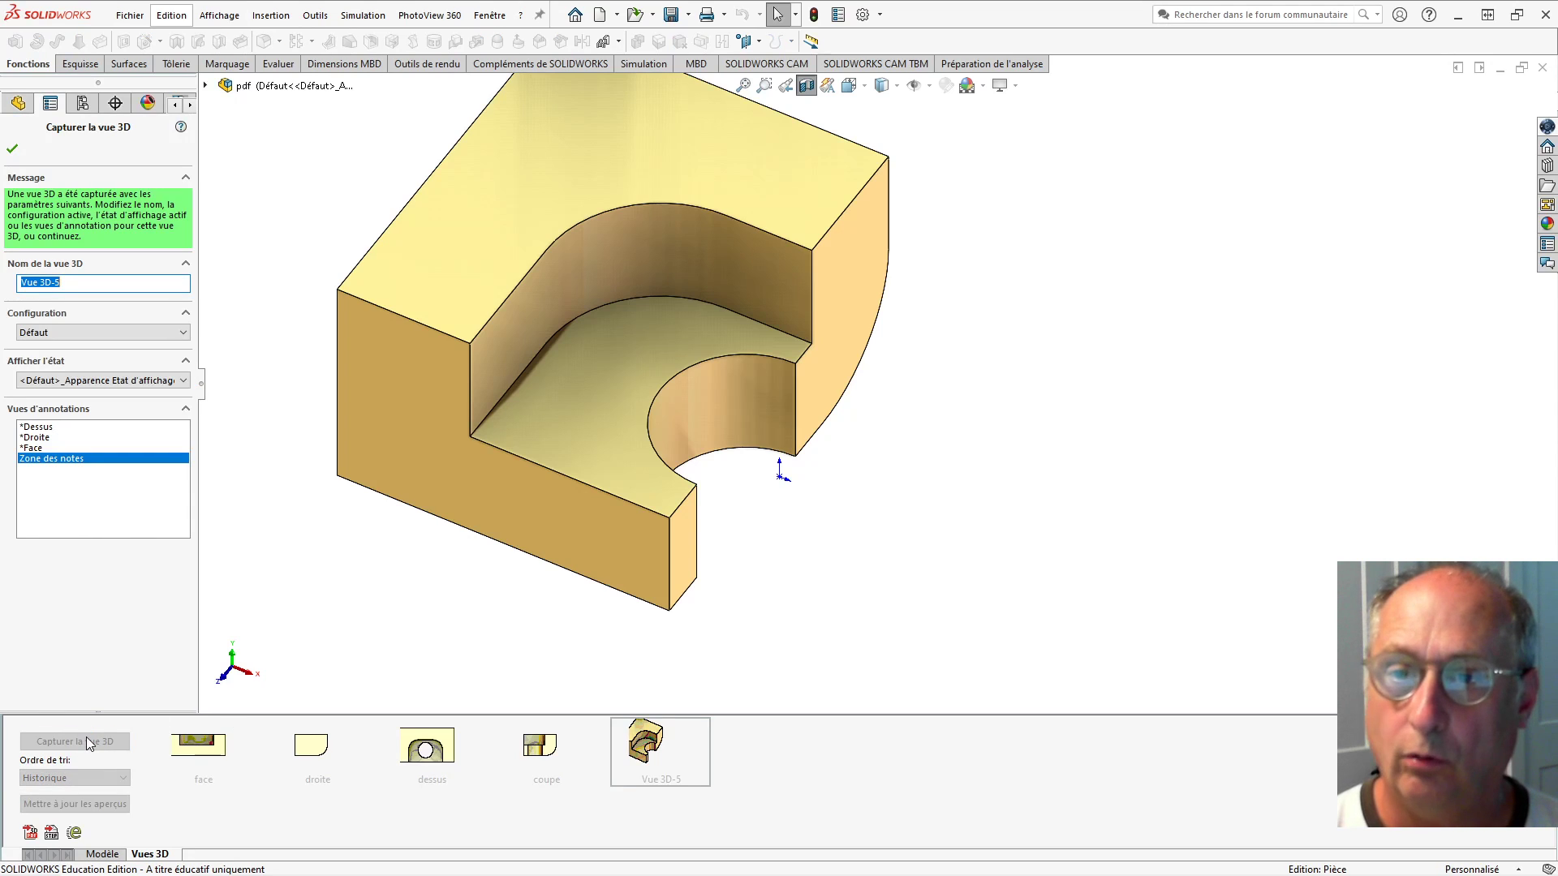
{"action": "type", "text": "coupe3d"}
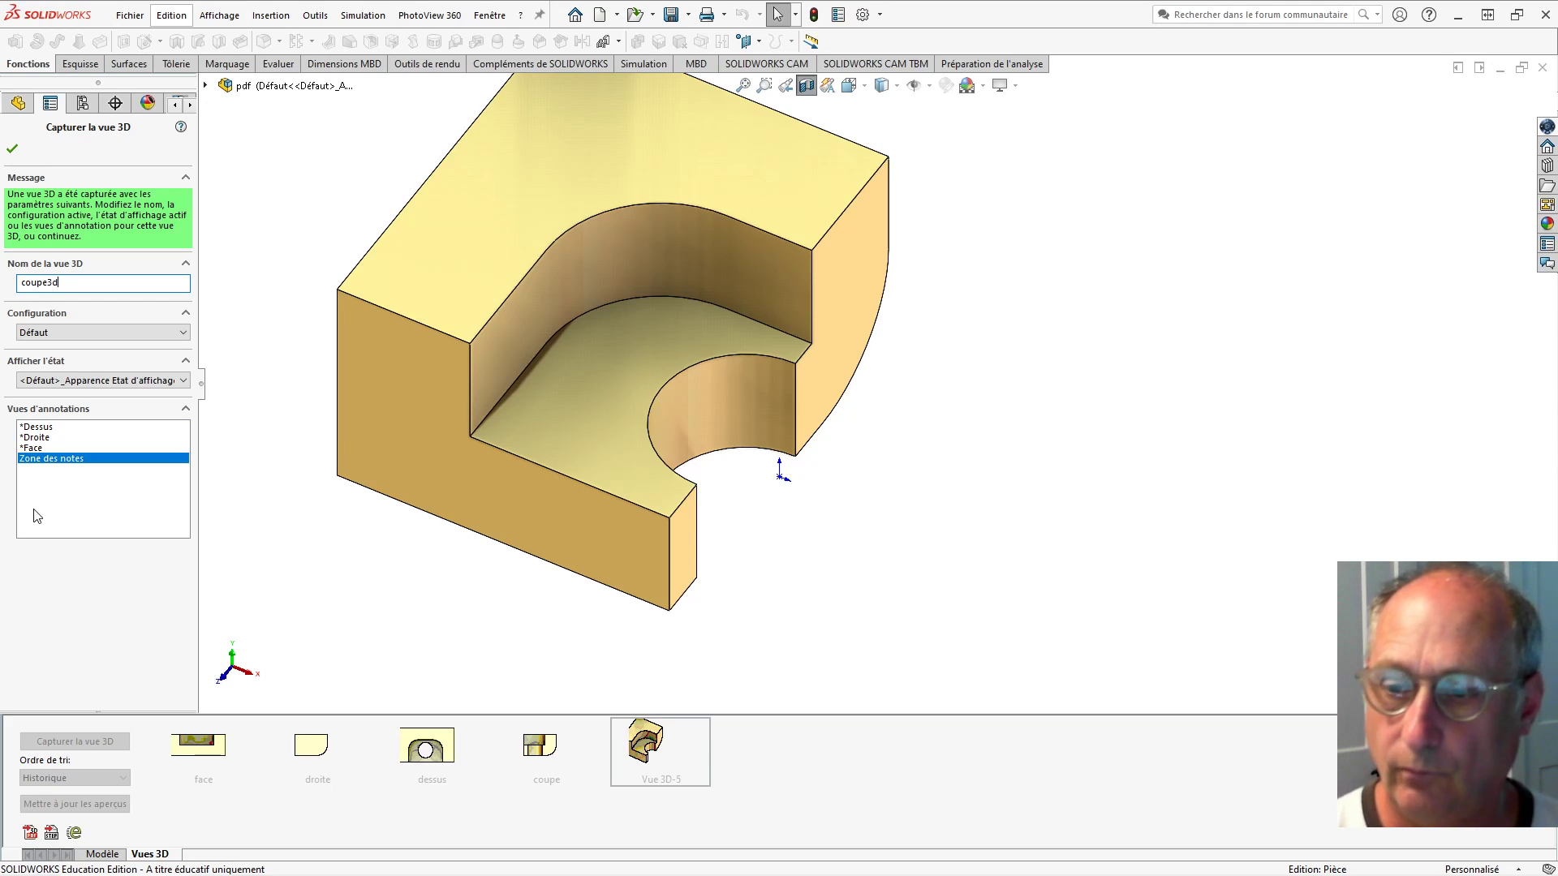
{"action": "left_click", "coordinate": [12, 148]}
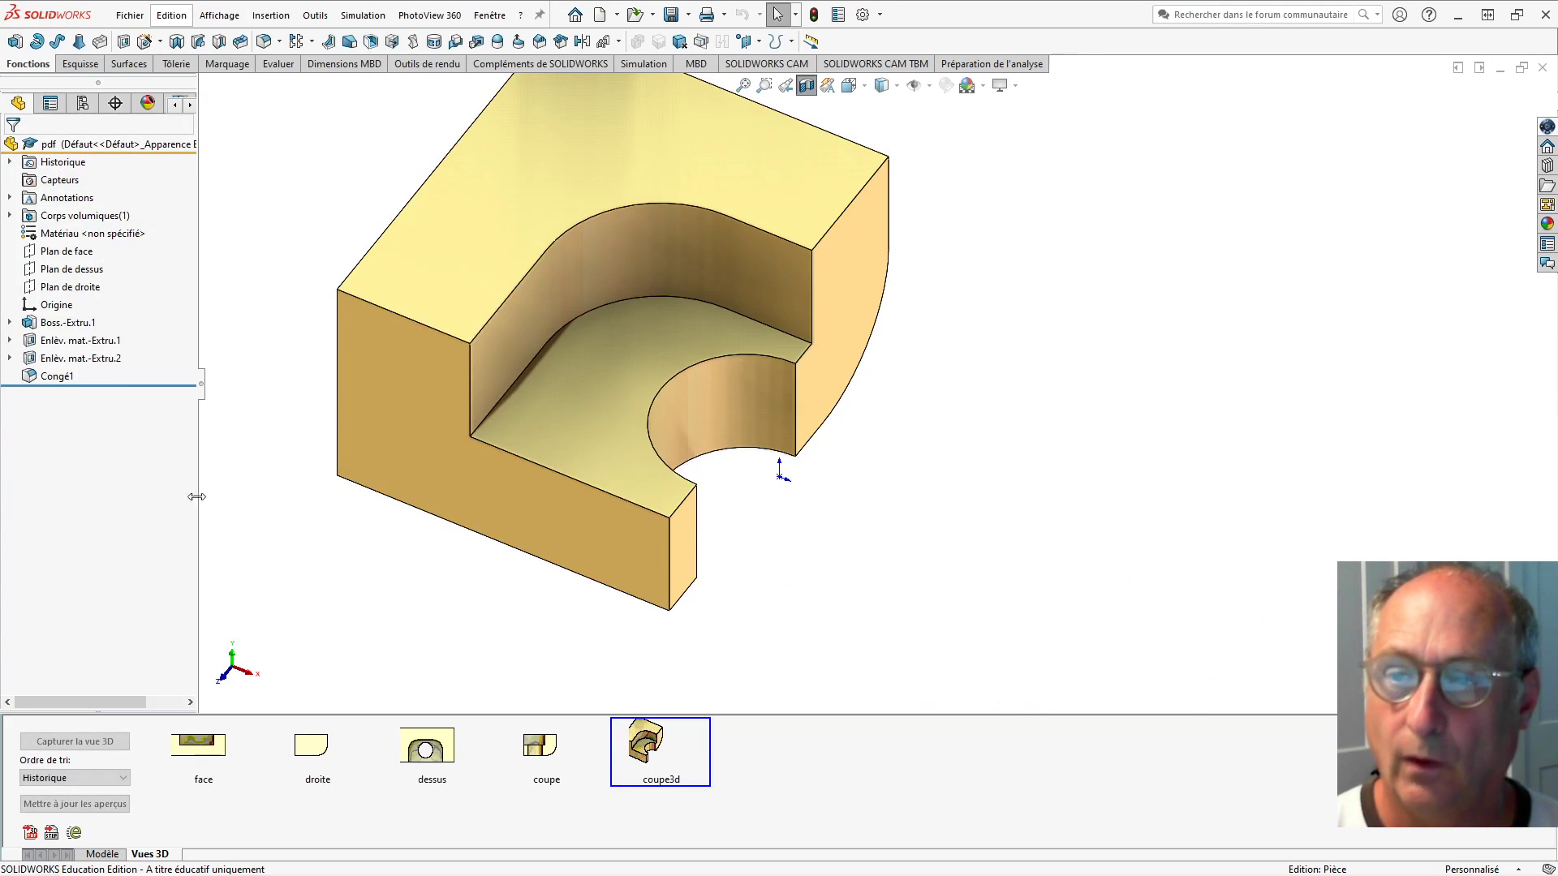
- Turn off the section view and capture the whole part at the same angle as a 3D view named "3d"
{"action": "left_click", "coordinate": [806, 86]}
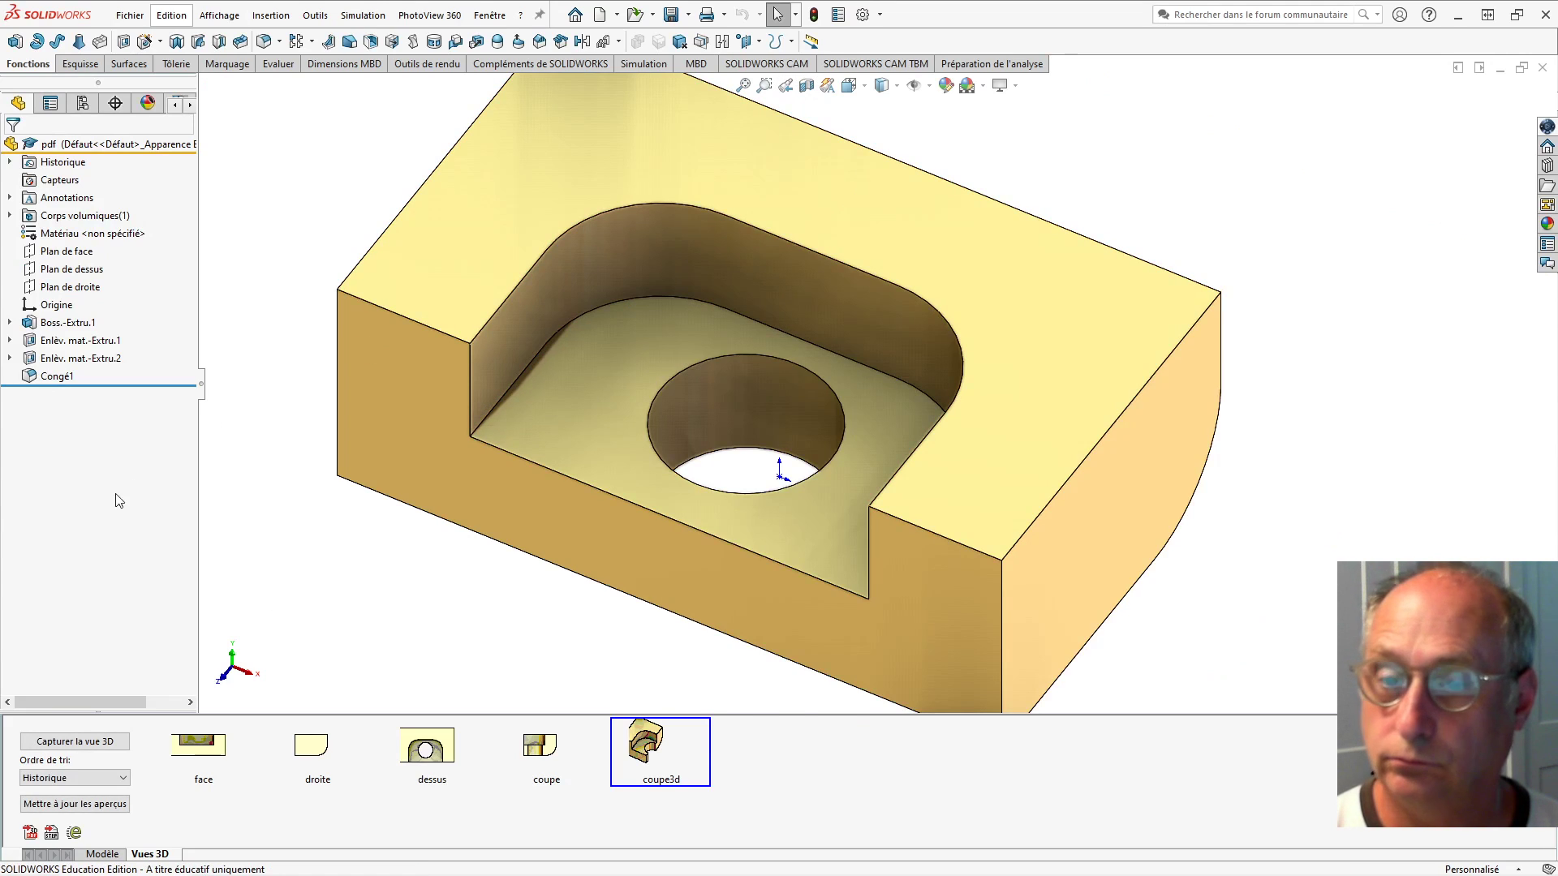
{"action": "left_click", "coordinate": [69, 742]}
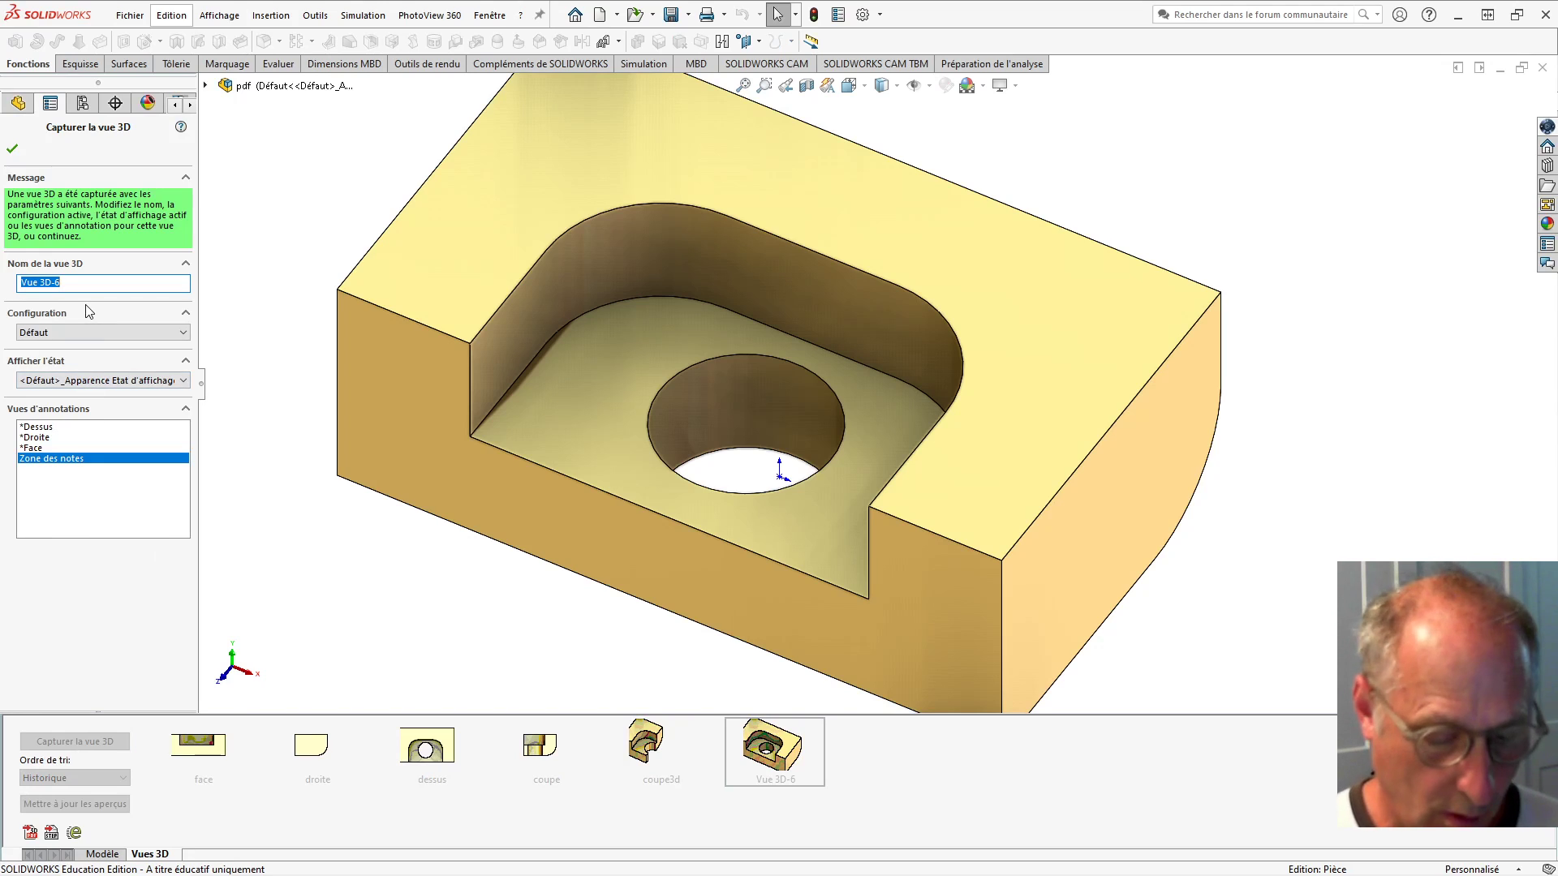
{"action": "type", "text": "3de"}
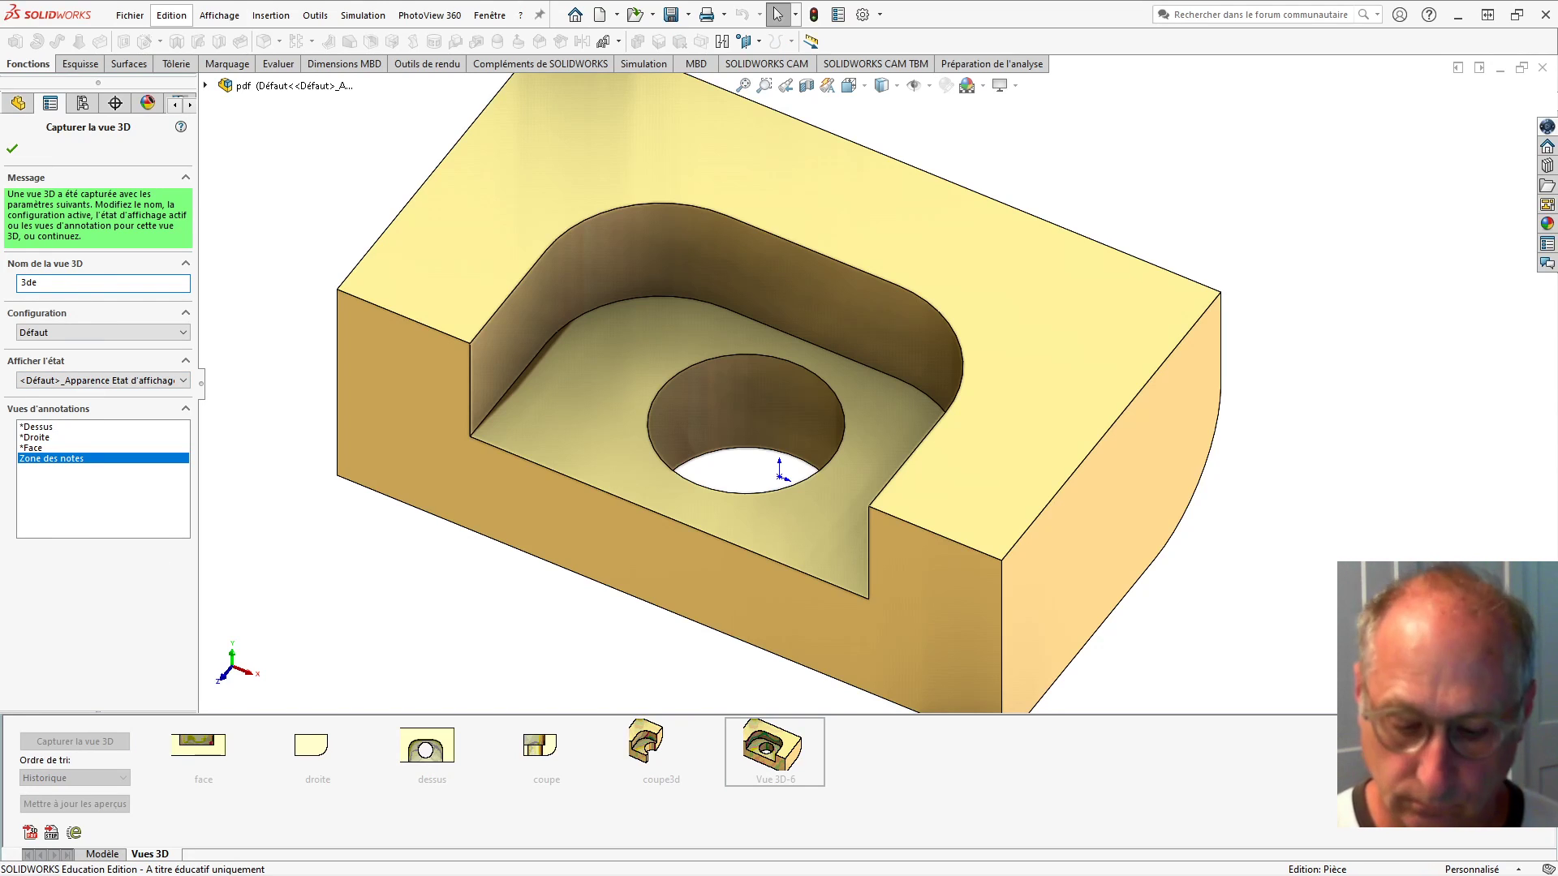
{"action": "left_click", "coordinate": [12, 148]}
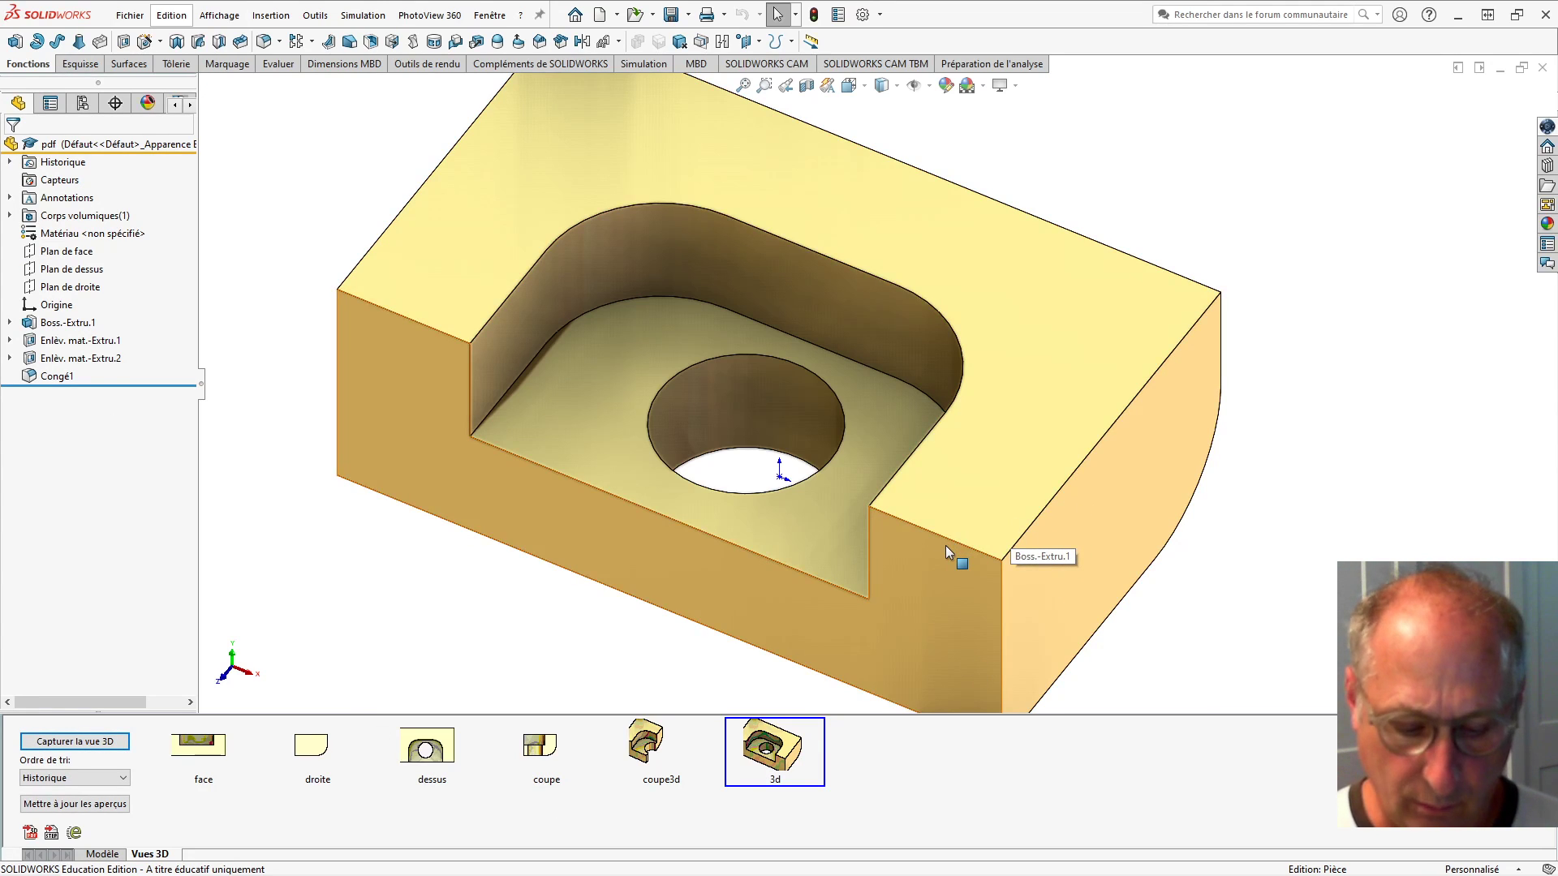
- Fit the part in view and set the perspective's observer position to 0.5
{"action": "key", "text": "f"}
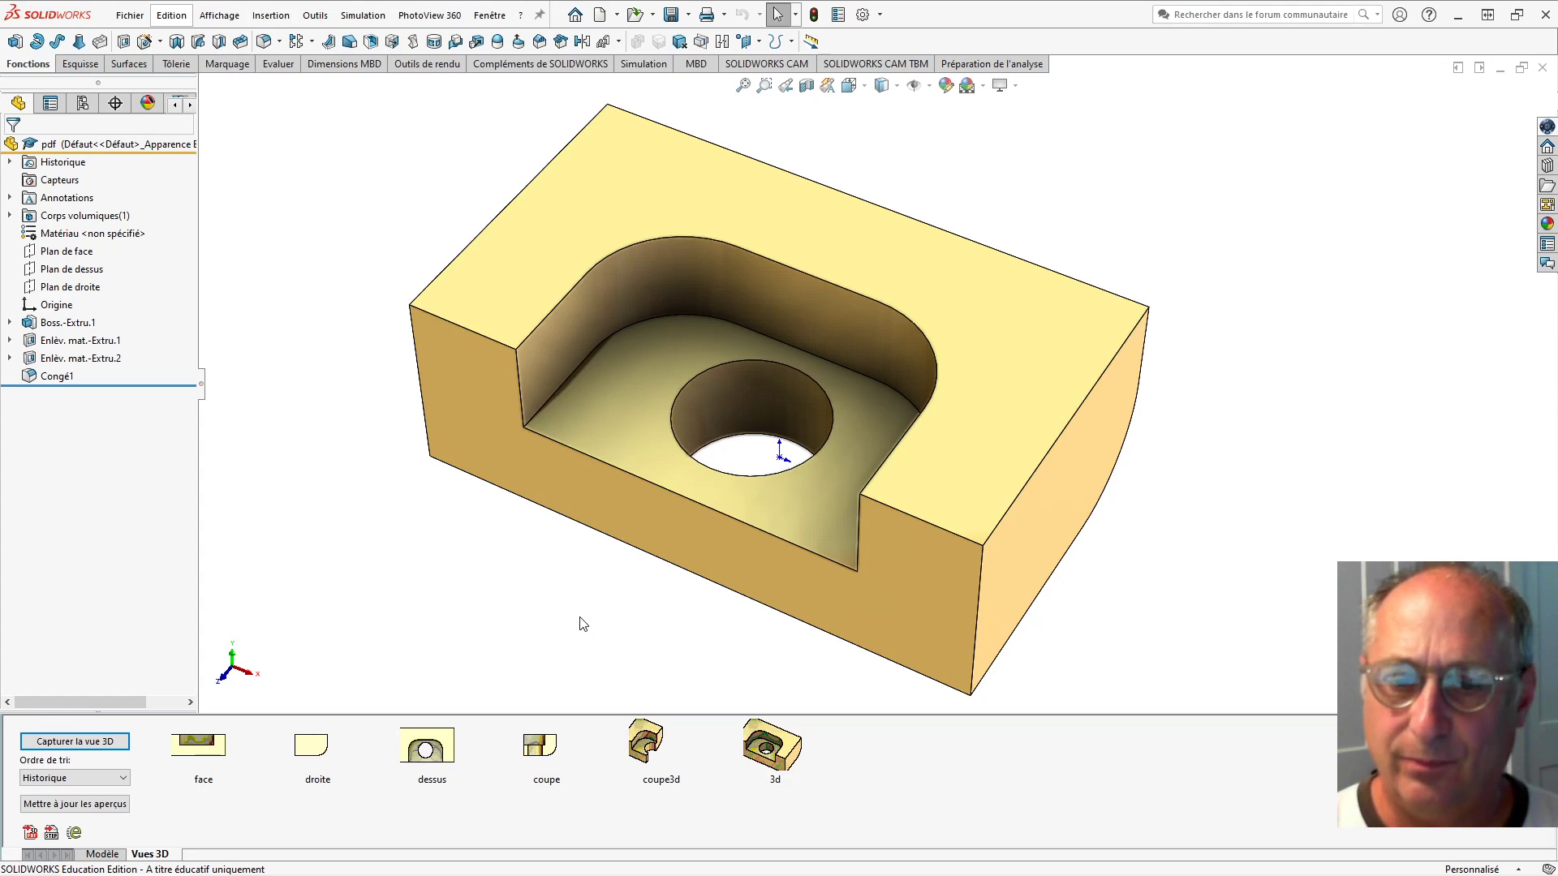
{"action": "scroll", "coordinate": [579, 618], "scroll_direction": "up", "scroll_amount": 1}
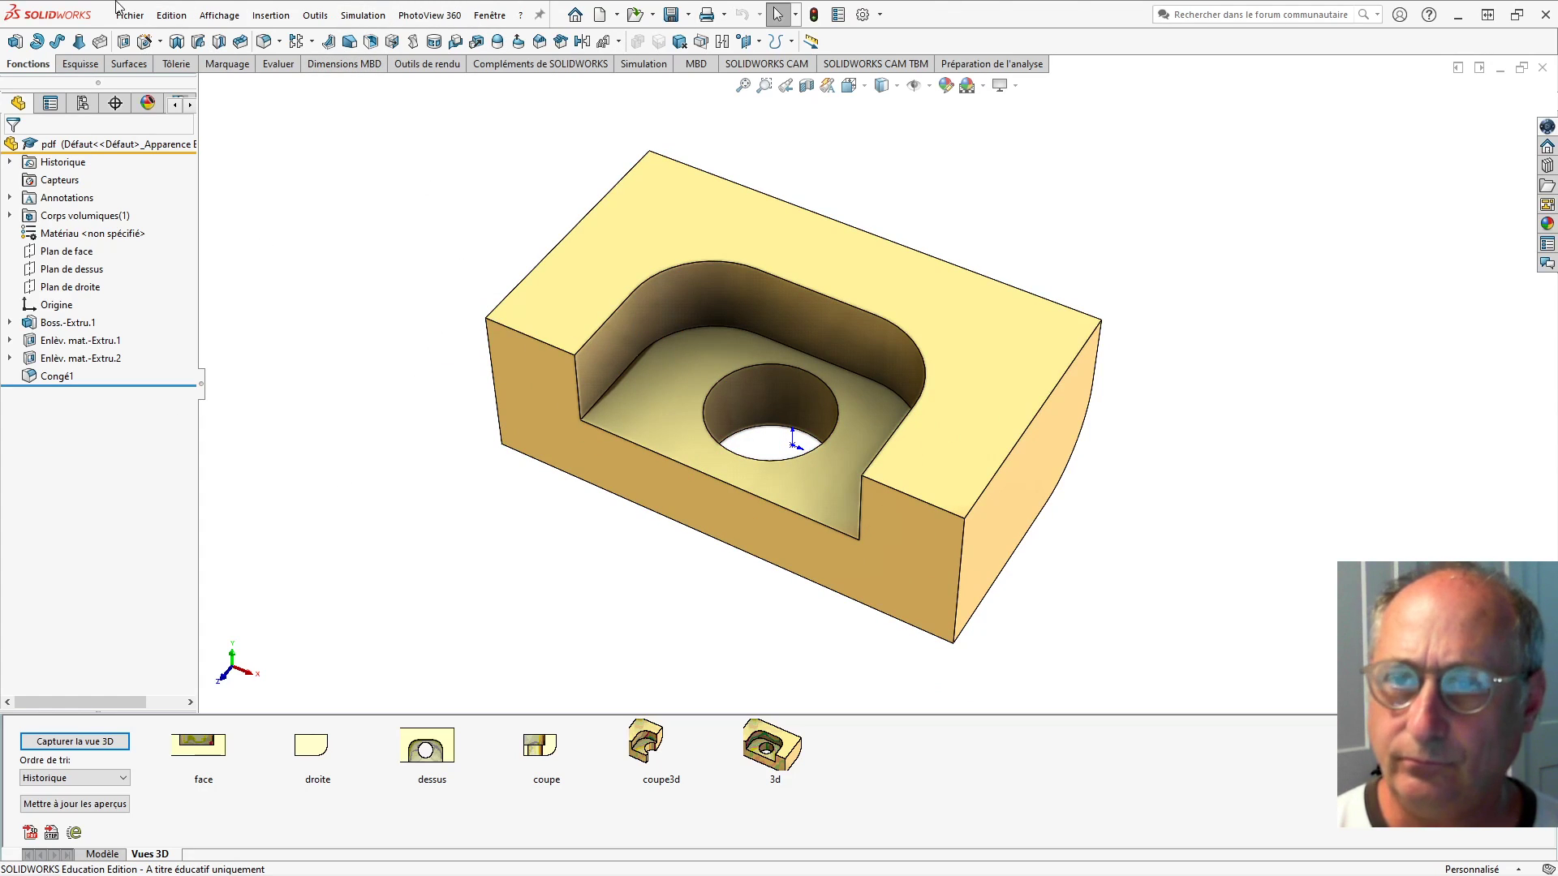
{"action": "left_click", "coordinate": [216, 15]}
{"action": "mouse_move", "coordinate": [235, 132]}
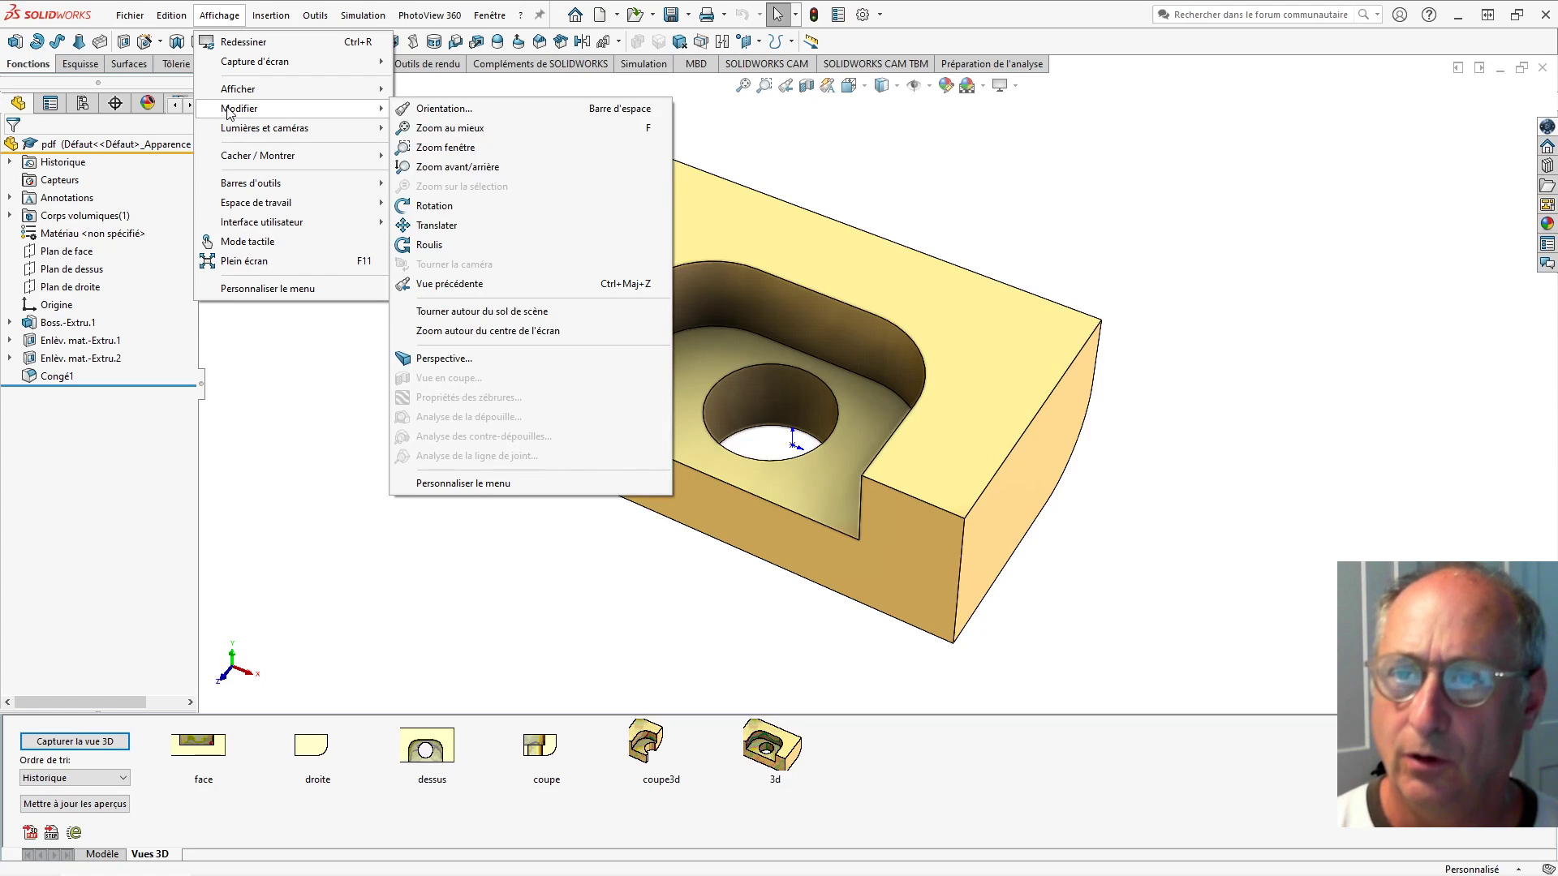
{"action": "left_click", "coordinate": [442, 358]}
{"action": "left_click_drag", "start_coordinate": [61, 198], "coordinate": [11, 200]}
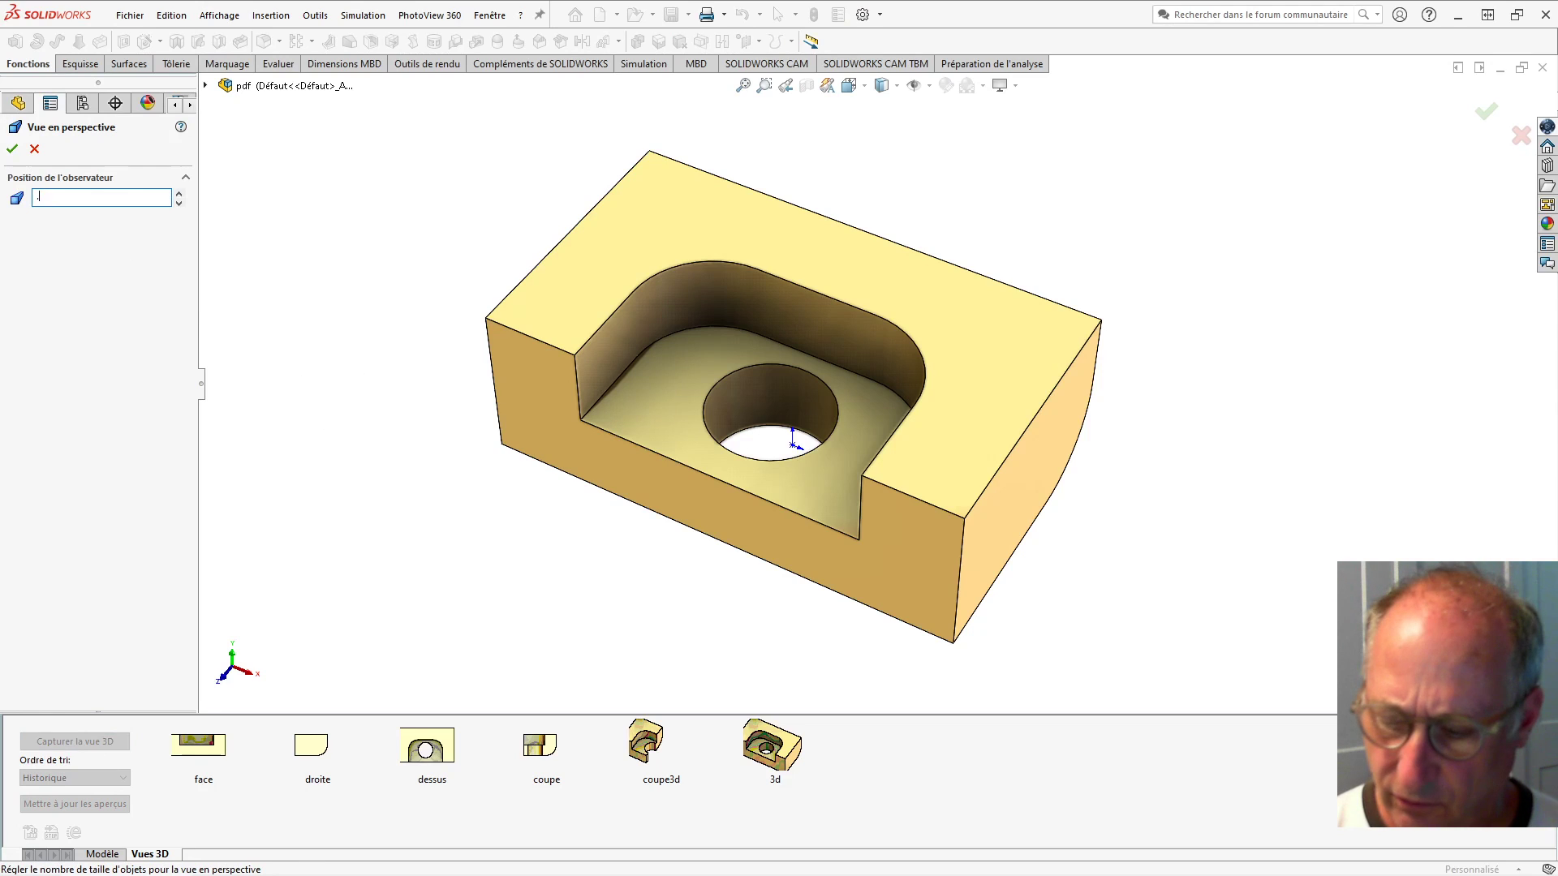
{"action": "key", "text": "Tab"}
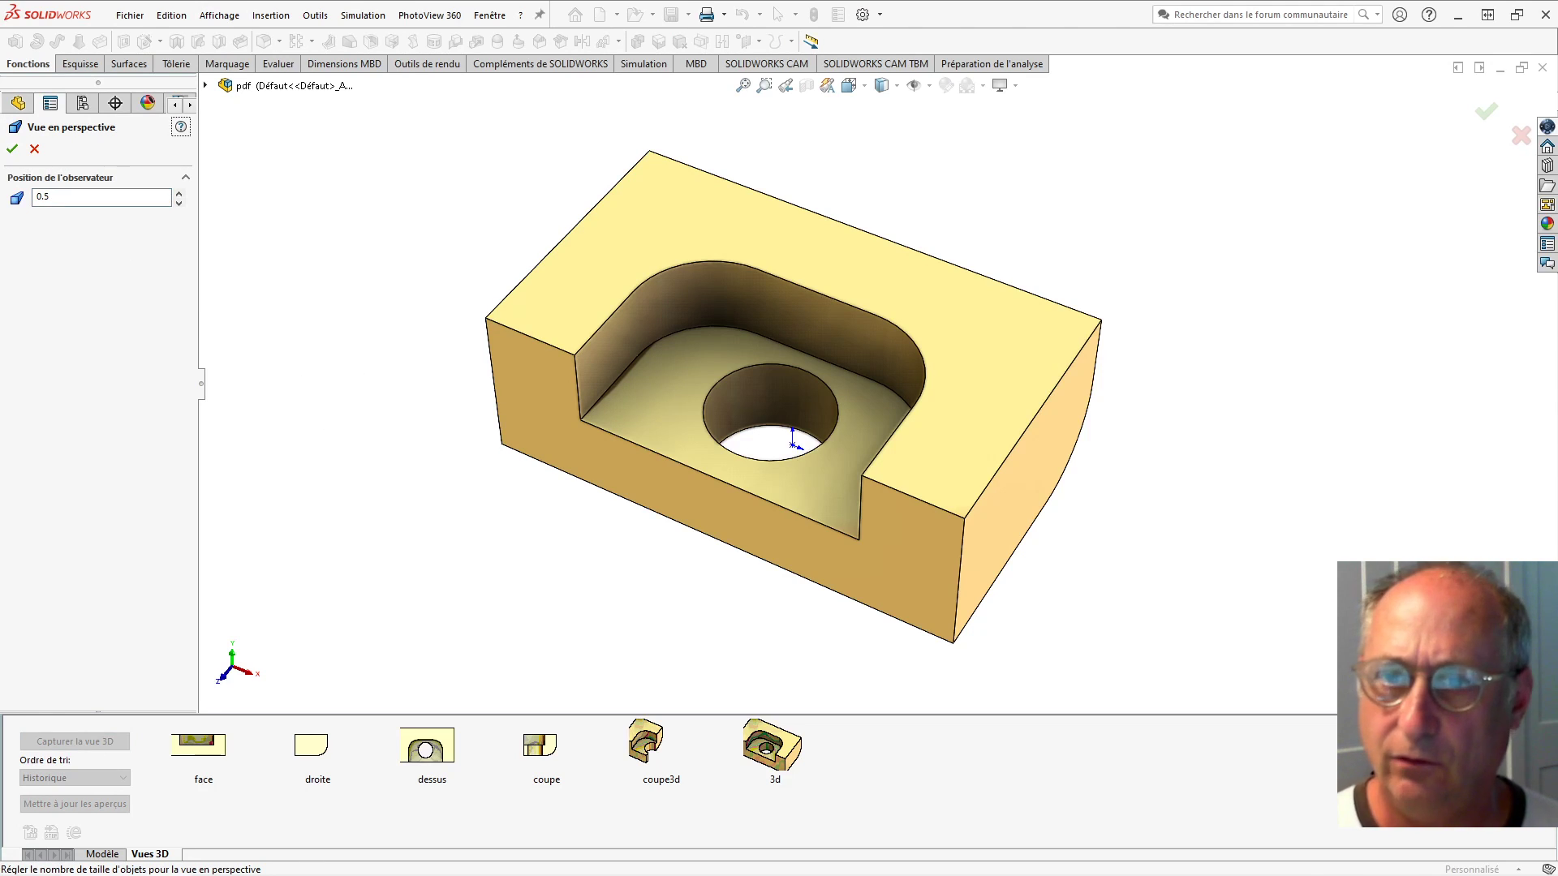
{"action": "left_click", "coordinate": [12, 150]}
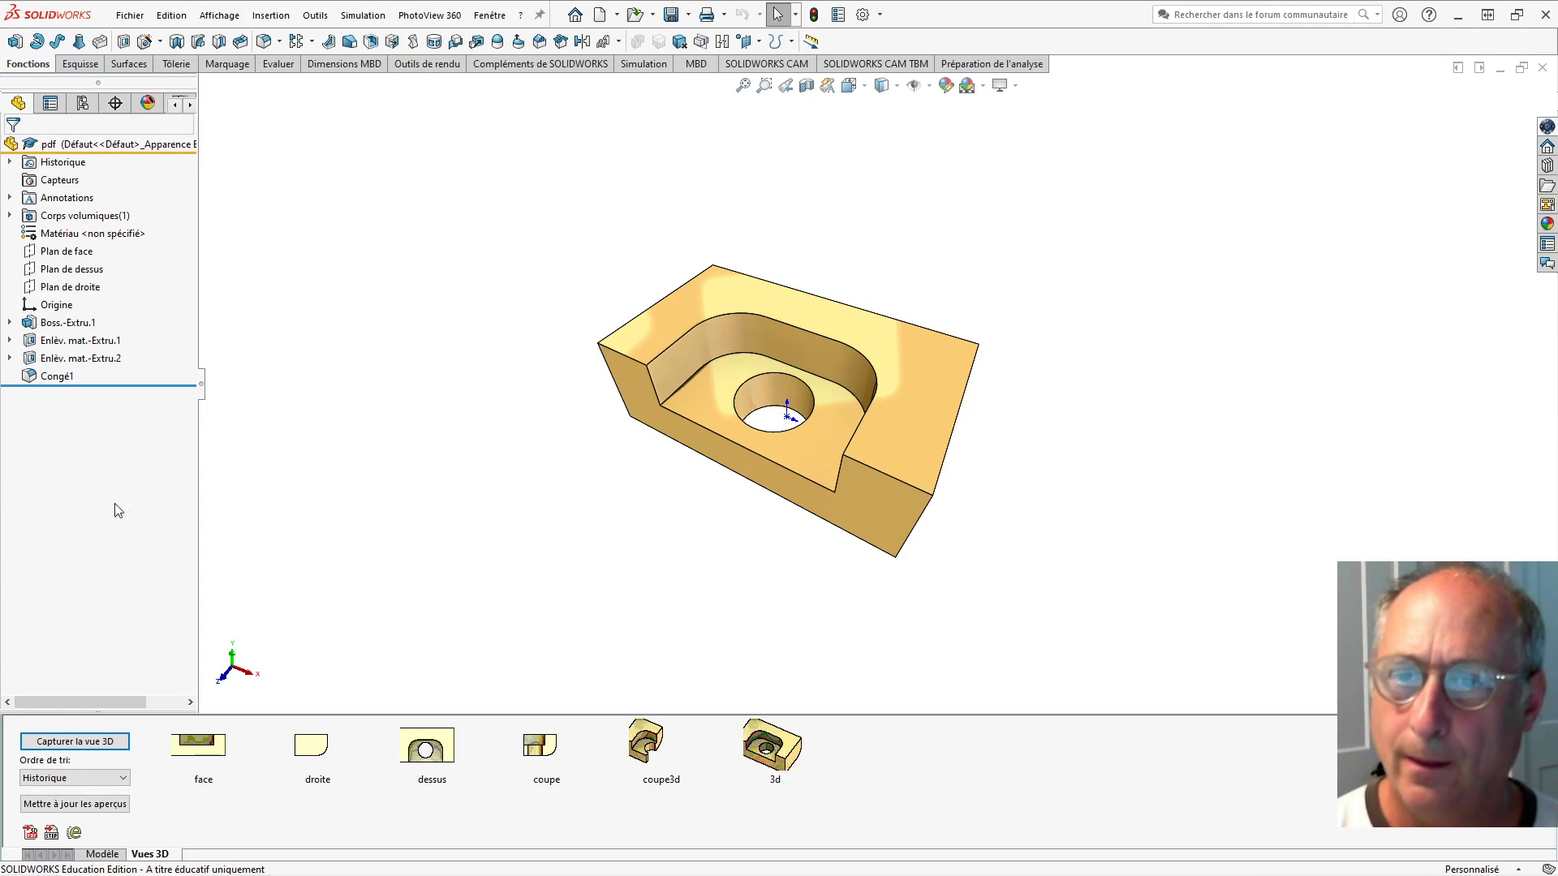
- Capture the perspective display of the part as a 3D view named "perspective"
{"action": "left_click", "coordinate": [74, 742]}
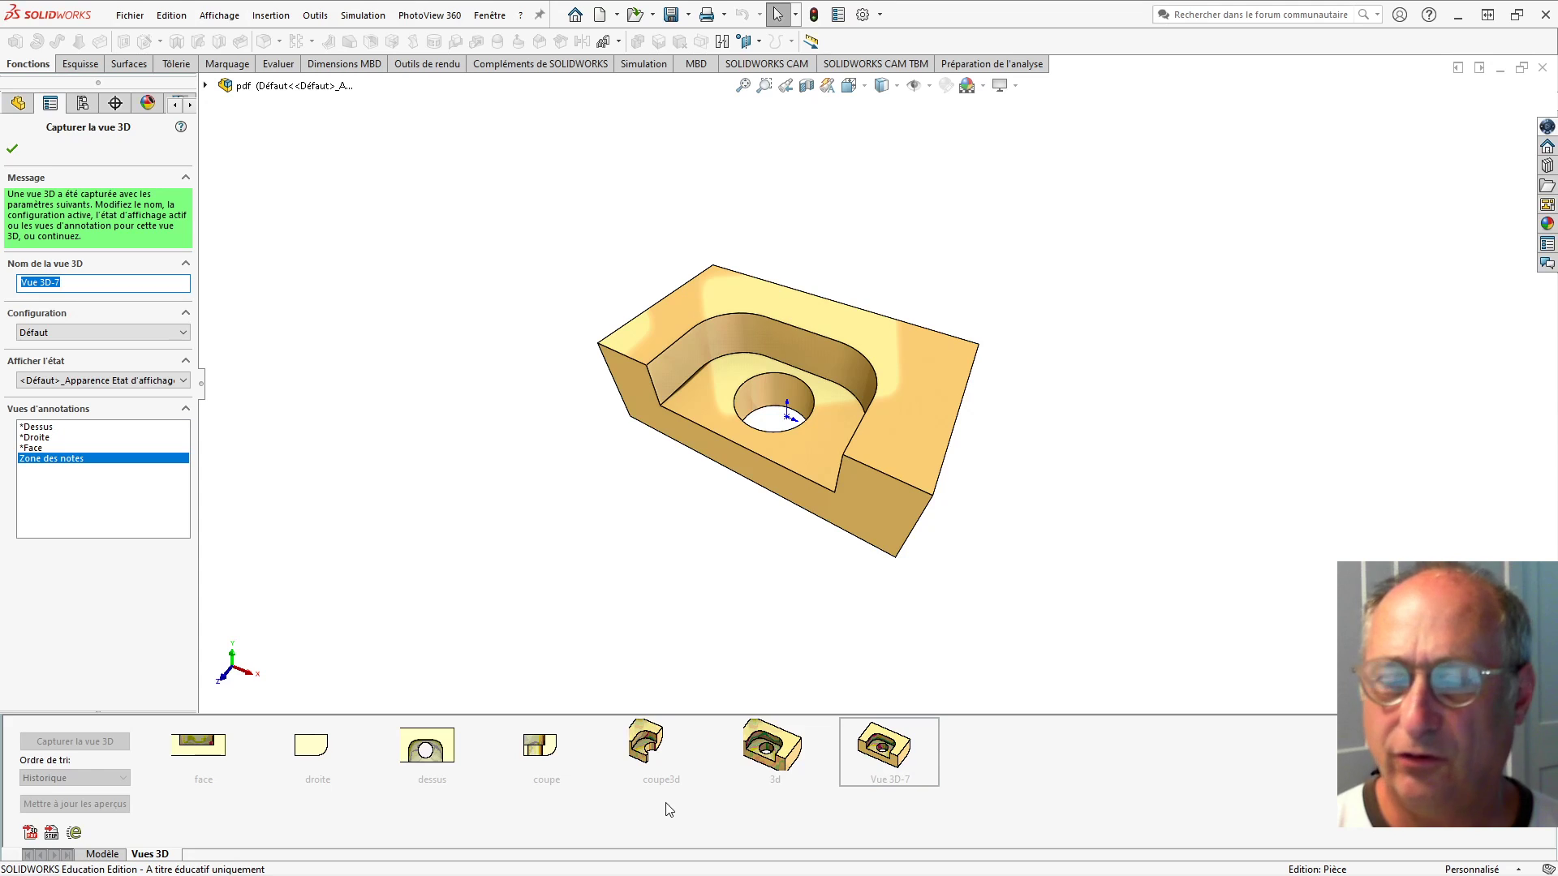
{"action": "type", "text": "perspective"}
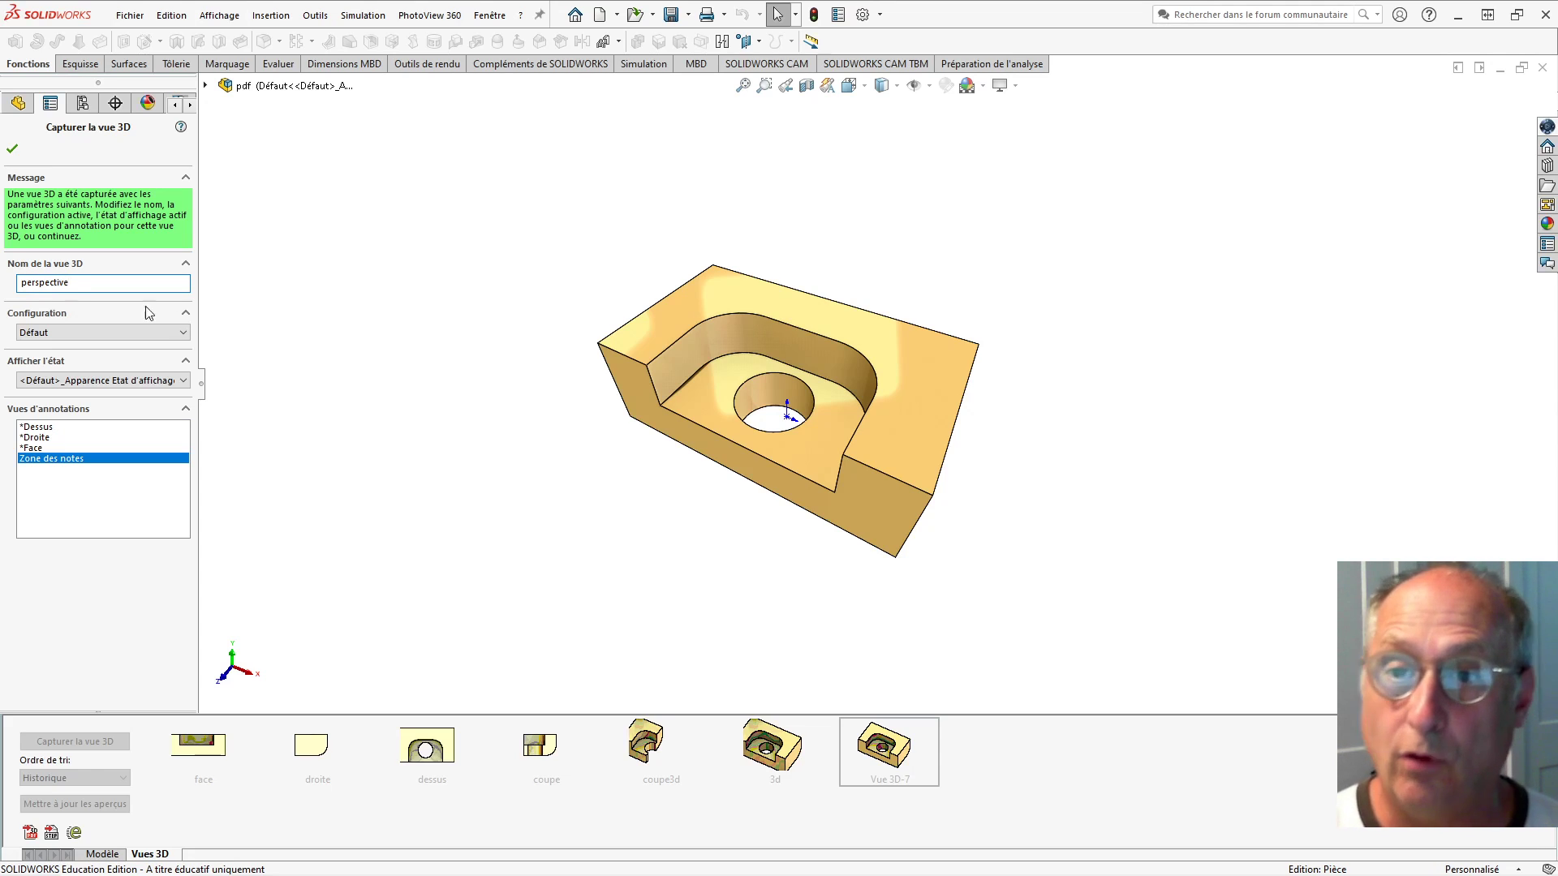
{"action": "left_click", "coordinate": [13, 150]}
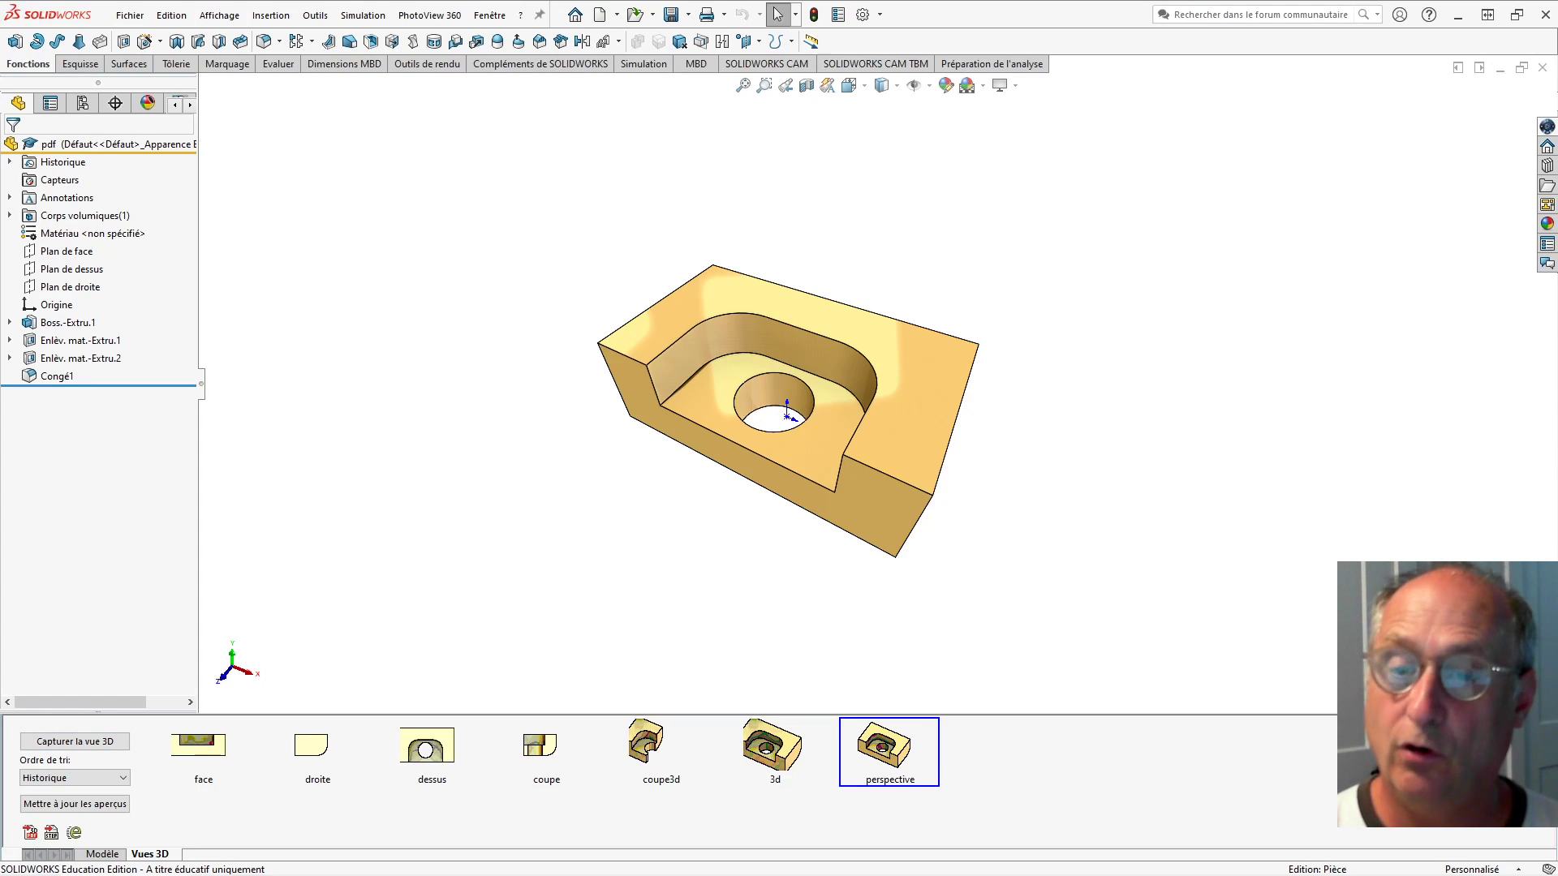
- Set up a 3D PDF publication with template_approvals, add all captured 3D views to the primary thumbnail views, and check sheet 2
{"action": "left_click", "coordinate": [29, 833]}
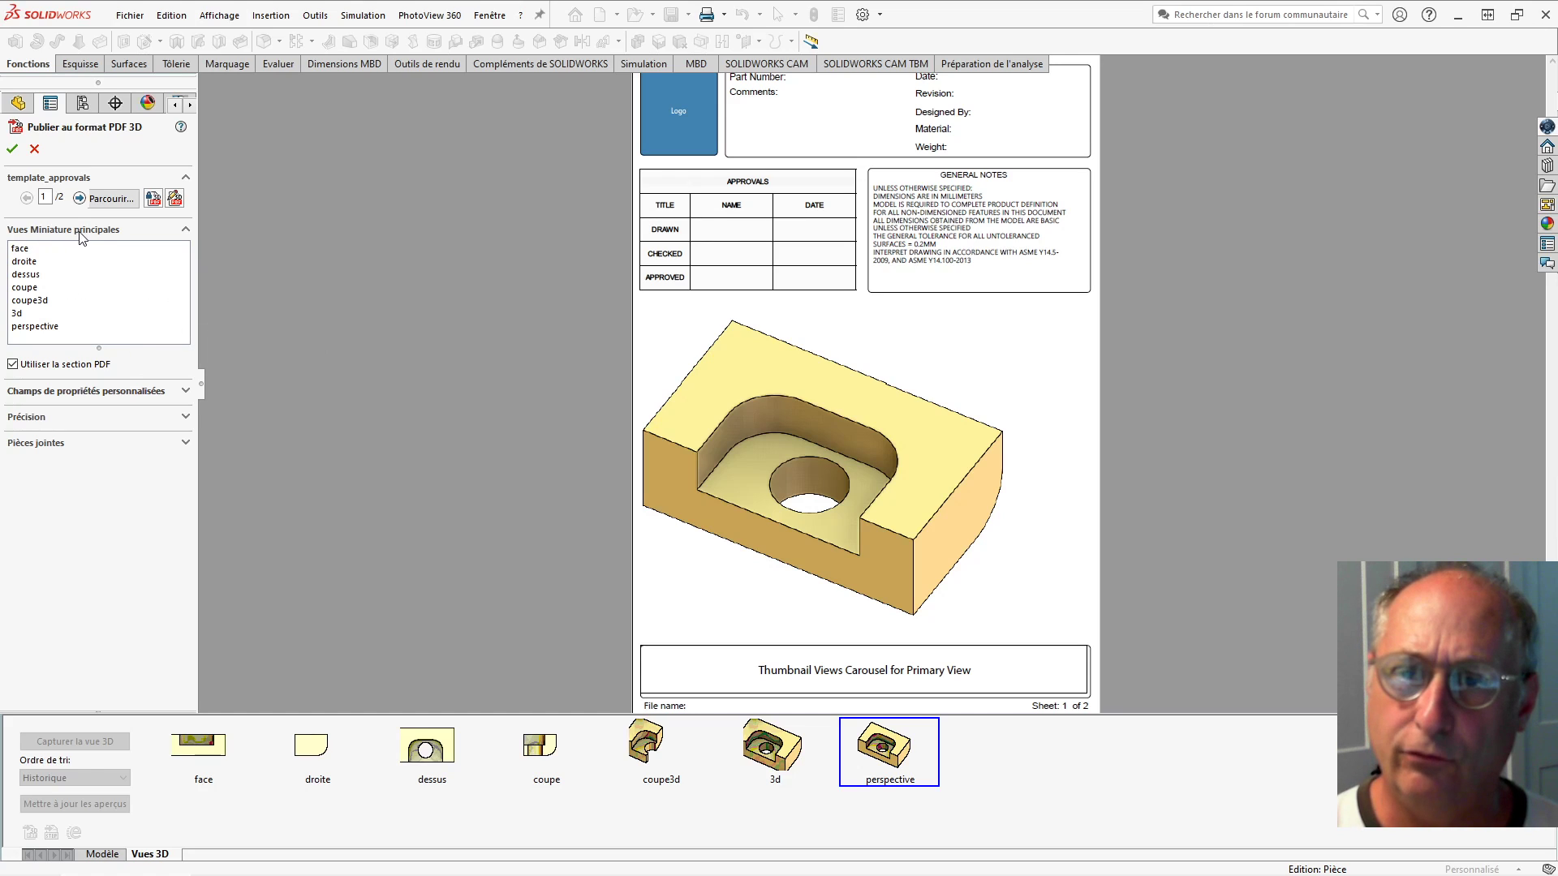
{"action": "right_click", "coordinate": [91, 289]}
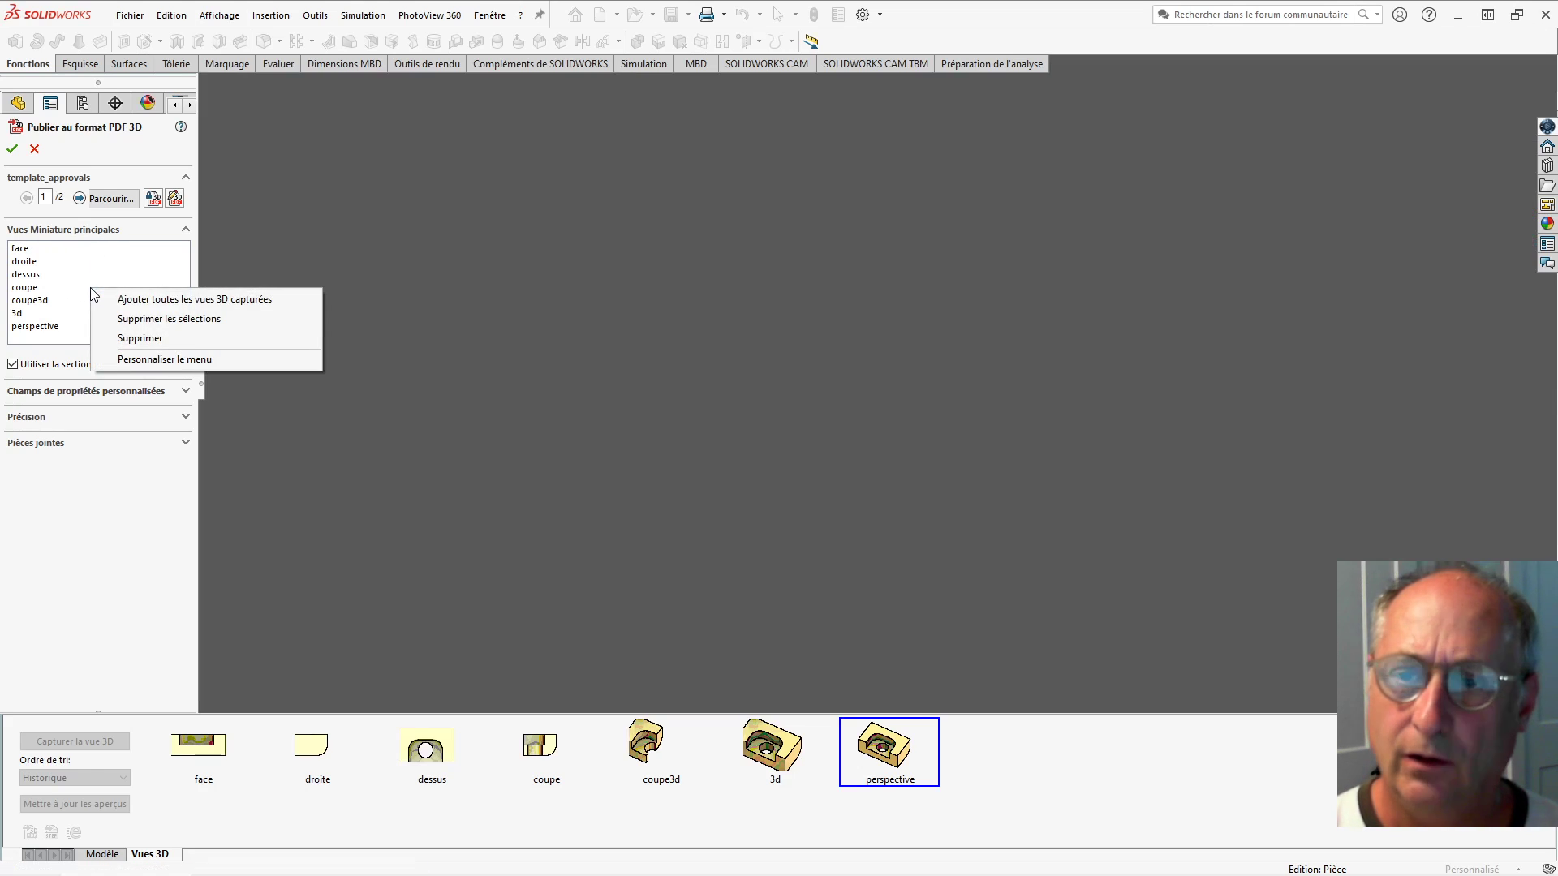
{"action": "left_click", "coordinate": [166, 300]}
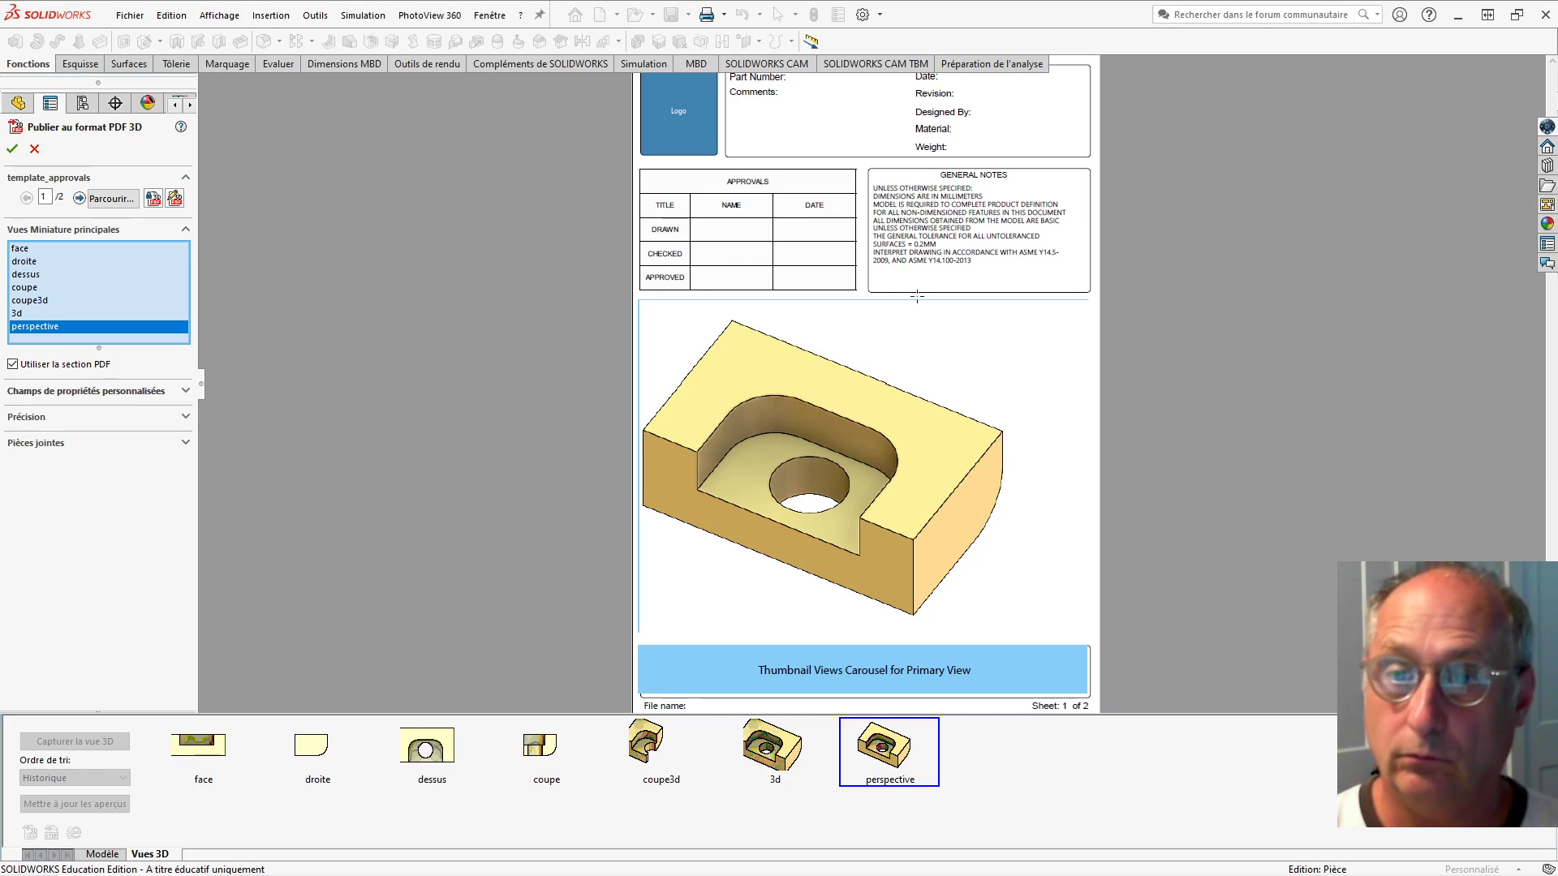
{"action": "left_click", "coordinate": [78, 198]}
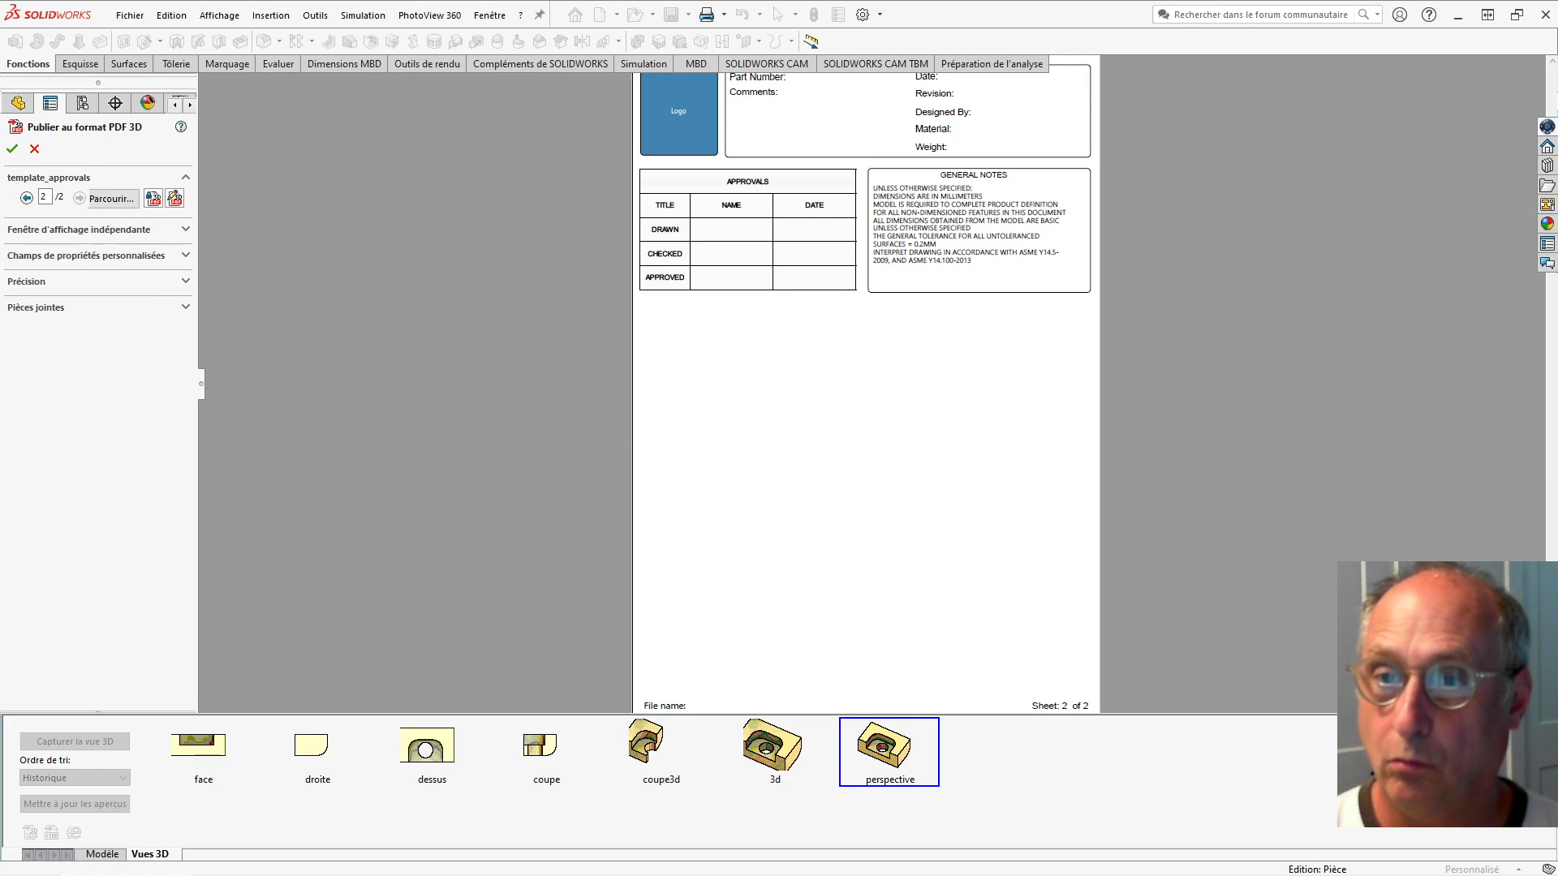
{"action": "left_click", "coordinate": [26, 198]}
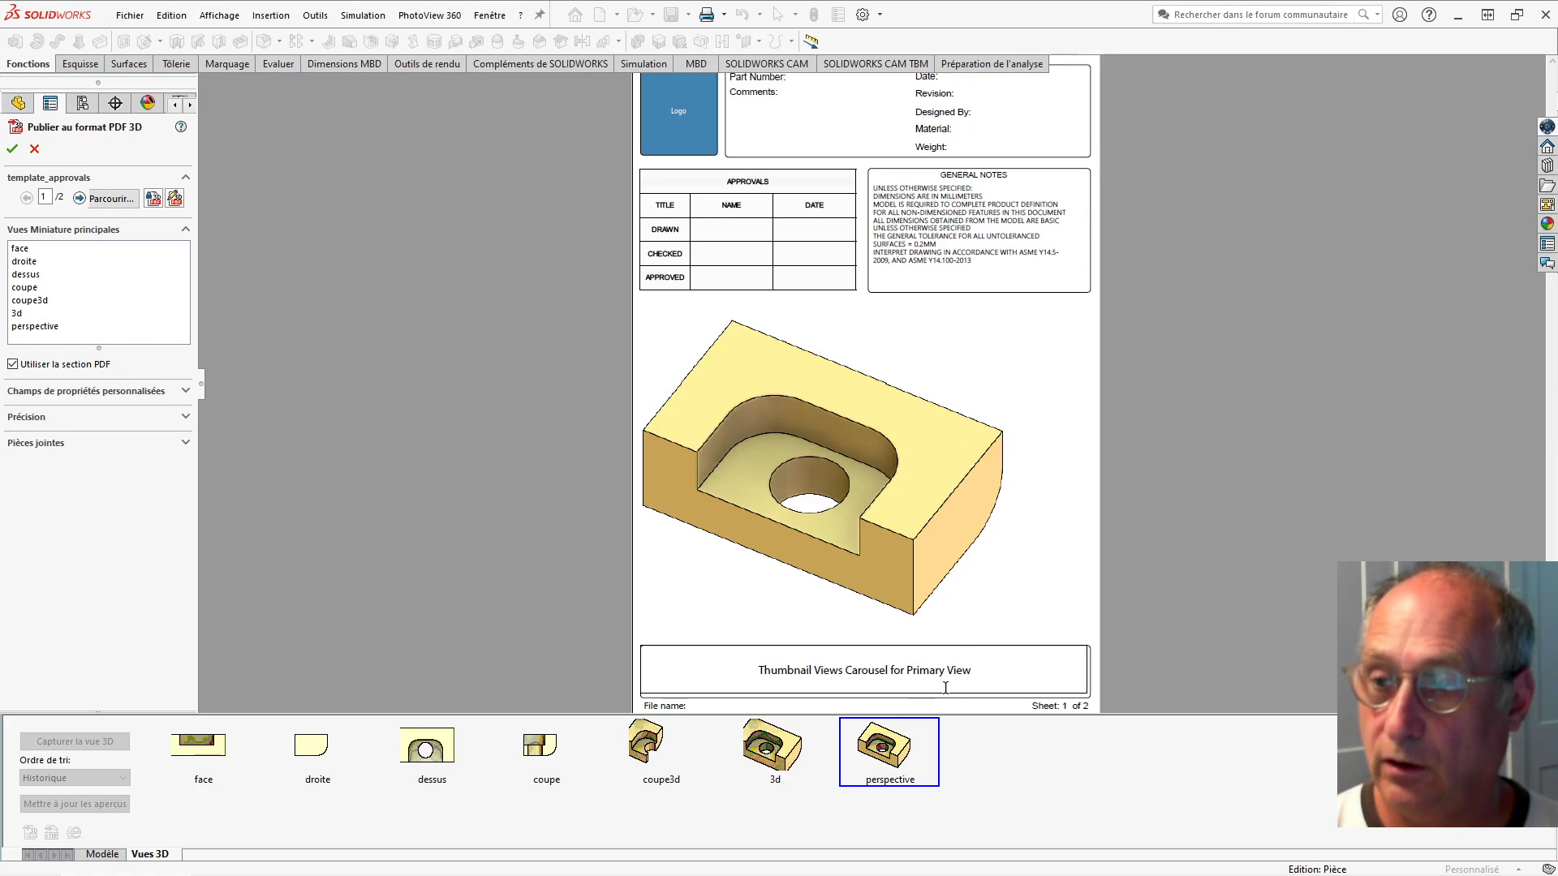
{"action": "right_click", "coordinate": [103, 287]}
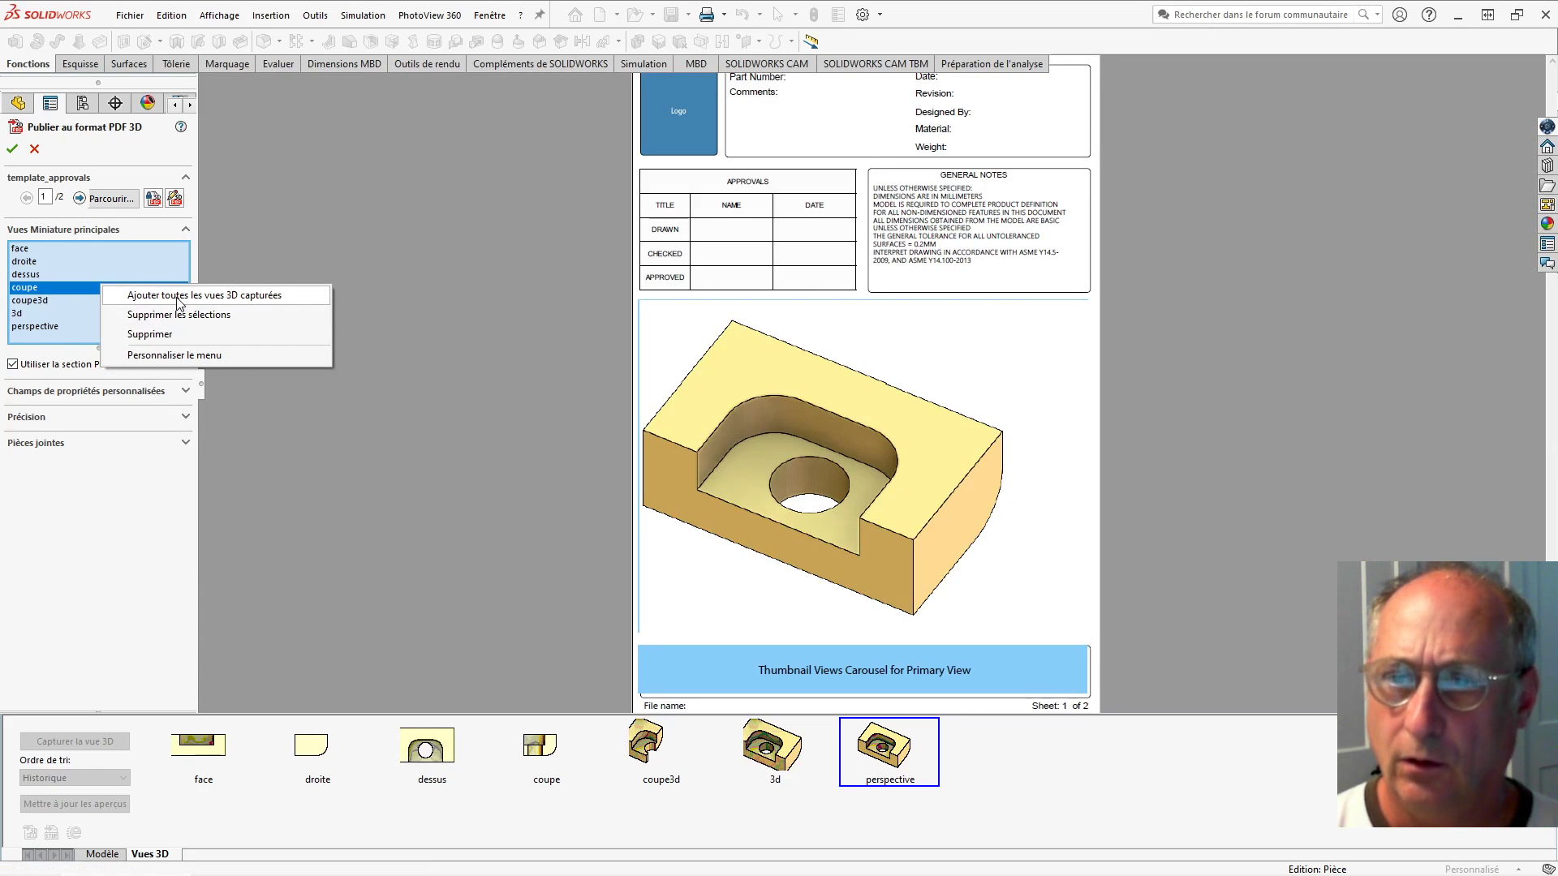
{"action": "left_click", "coordinate": [179, 298]}
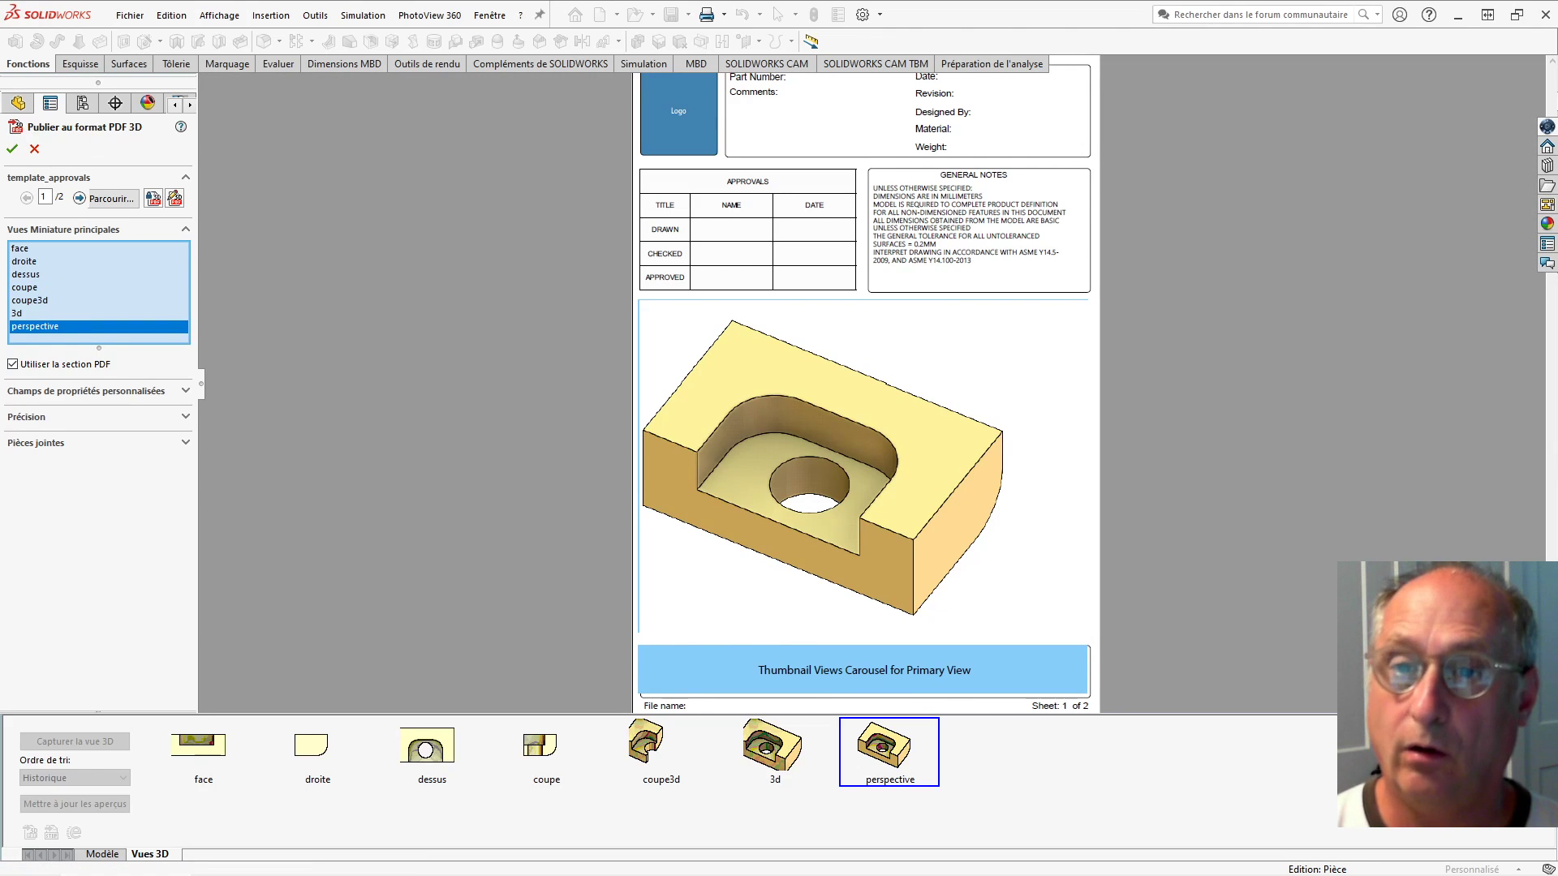
- Publish the 3D PDF under the file name zpdf.pdf in the À jeter 3 folder
{"action": "left_click", "coordinate": [12, 149]}
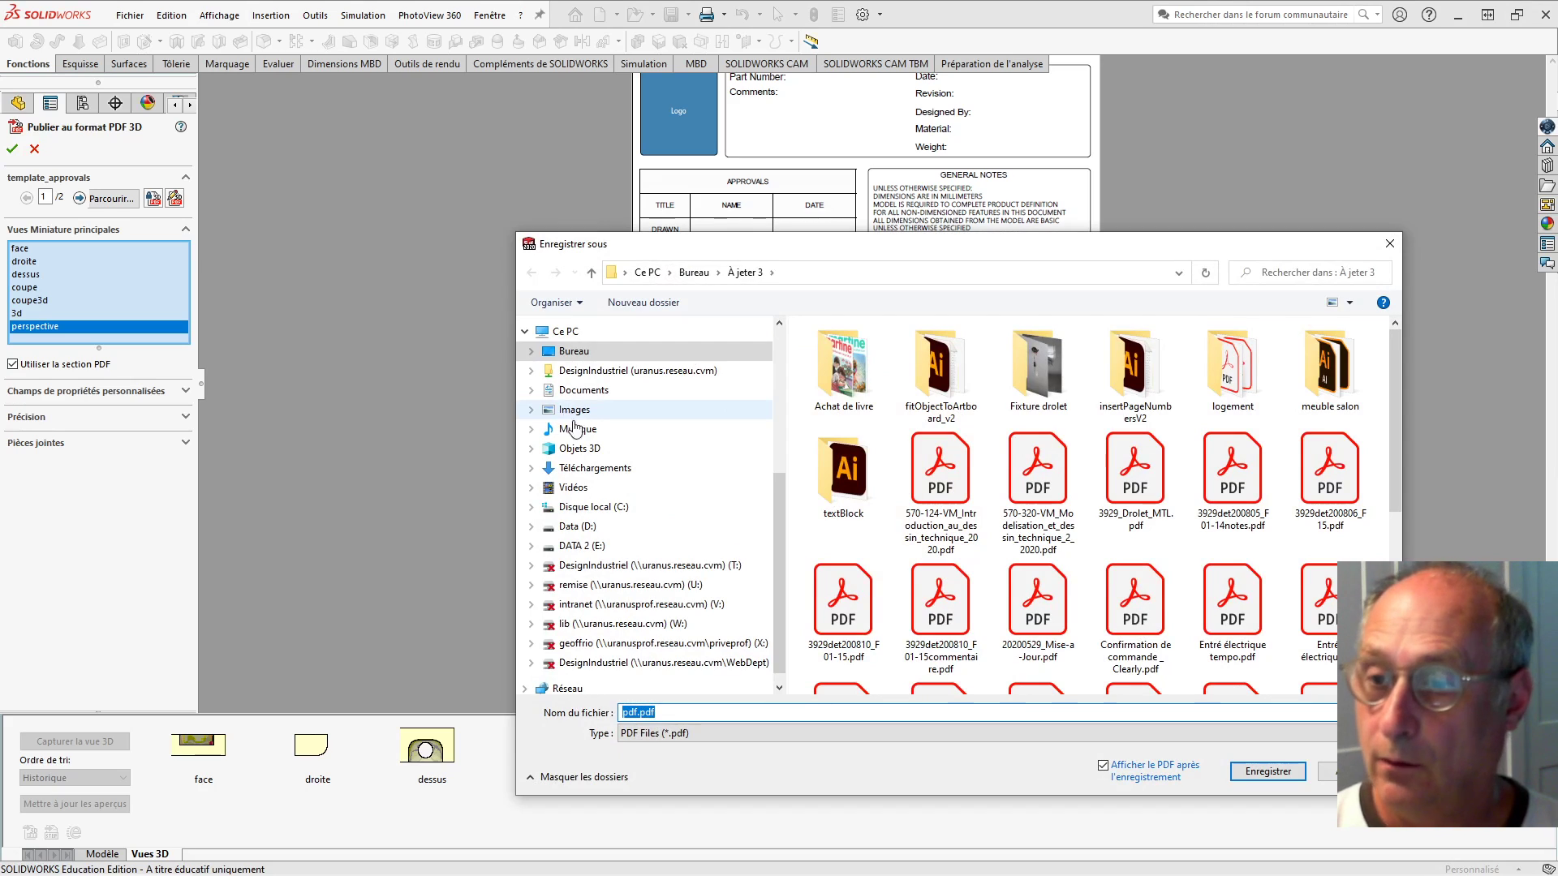
{"action": "left_click", "coordinate": [623, 714]}
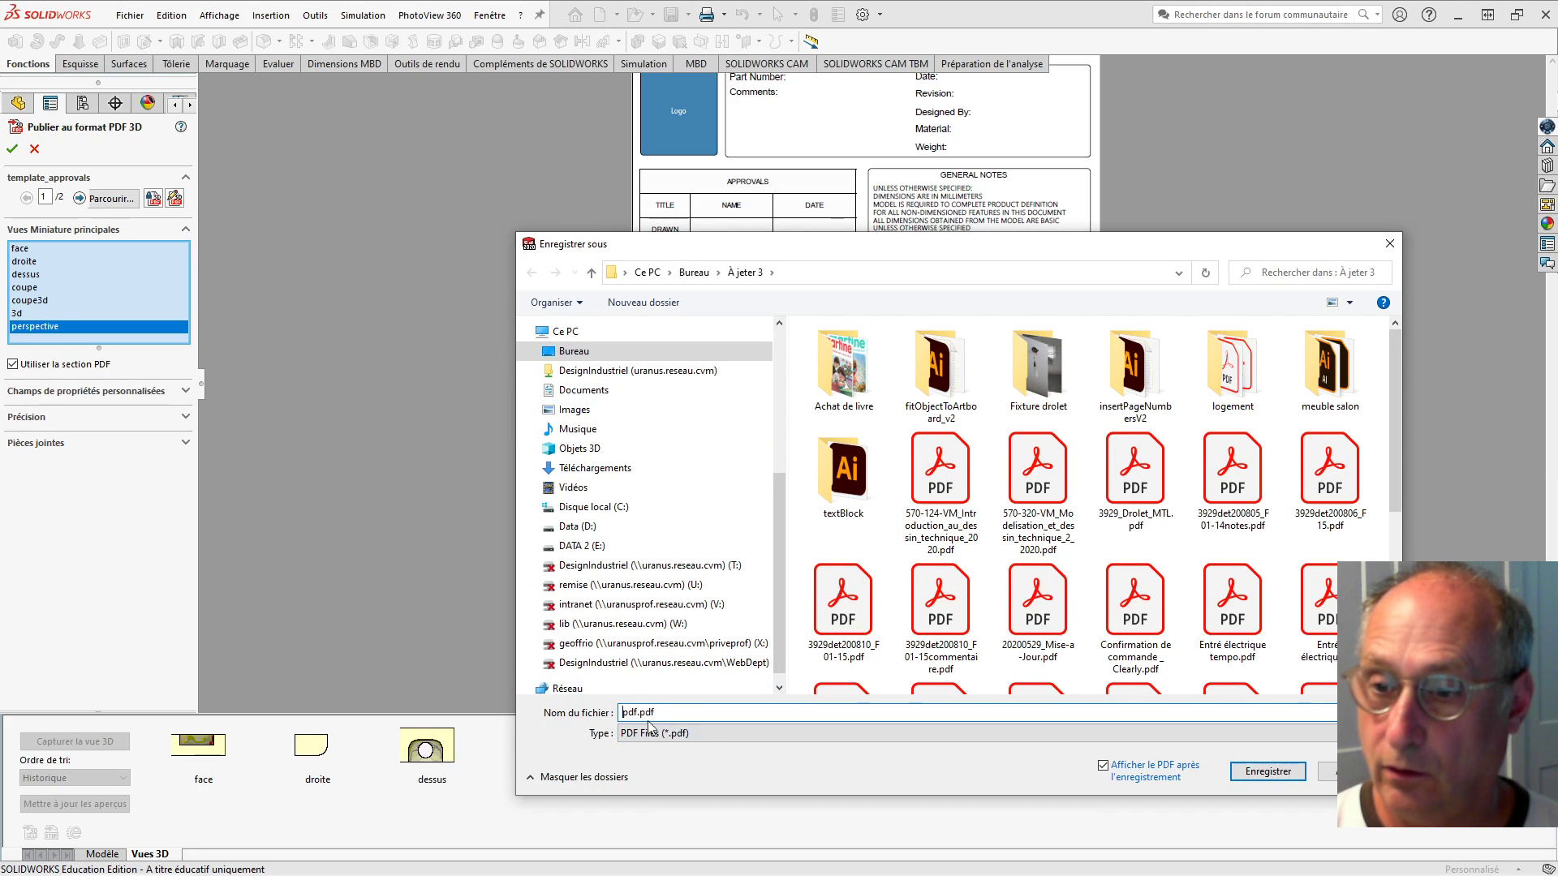
{"action": "type", "text": "z"}
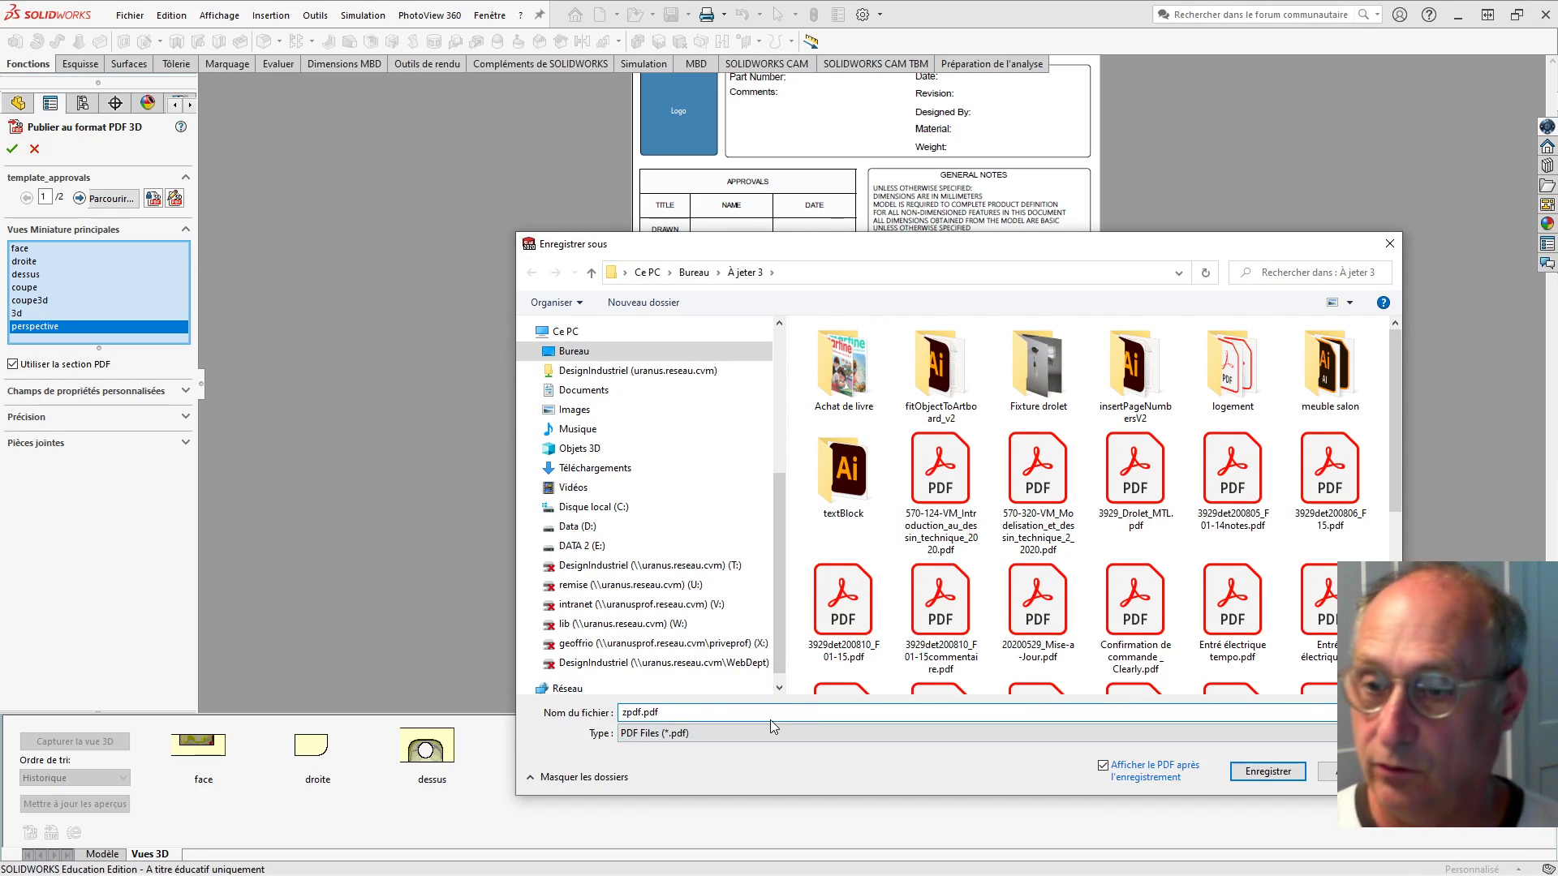
{"action": "left_click", "coordinate": [1267, 770]}
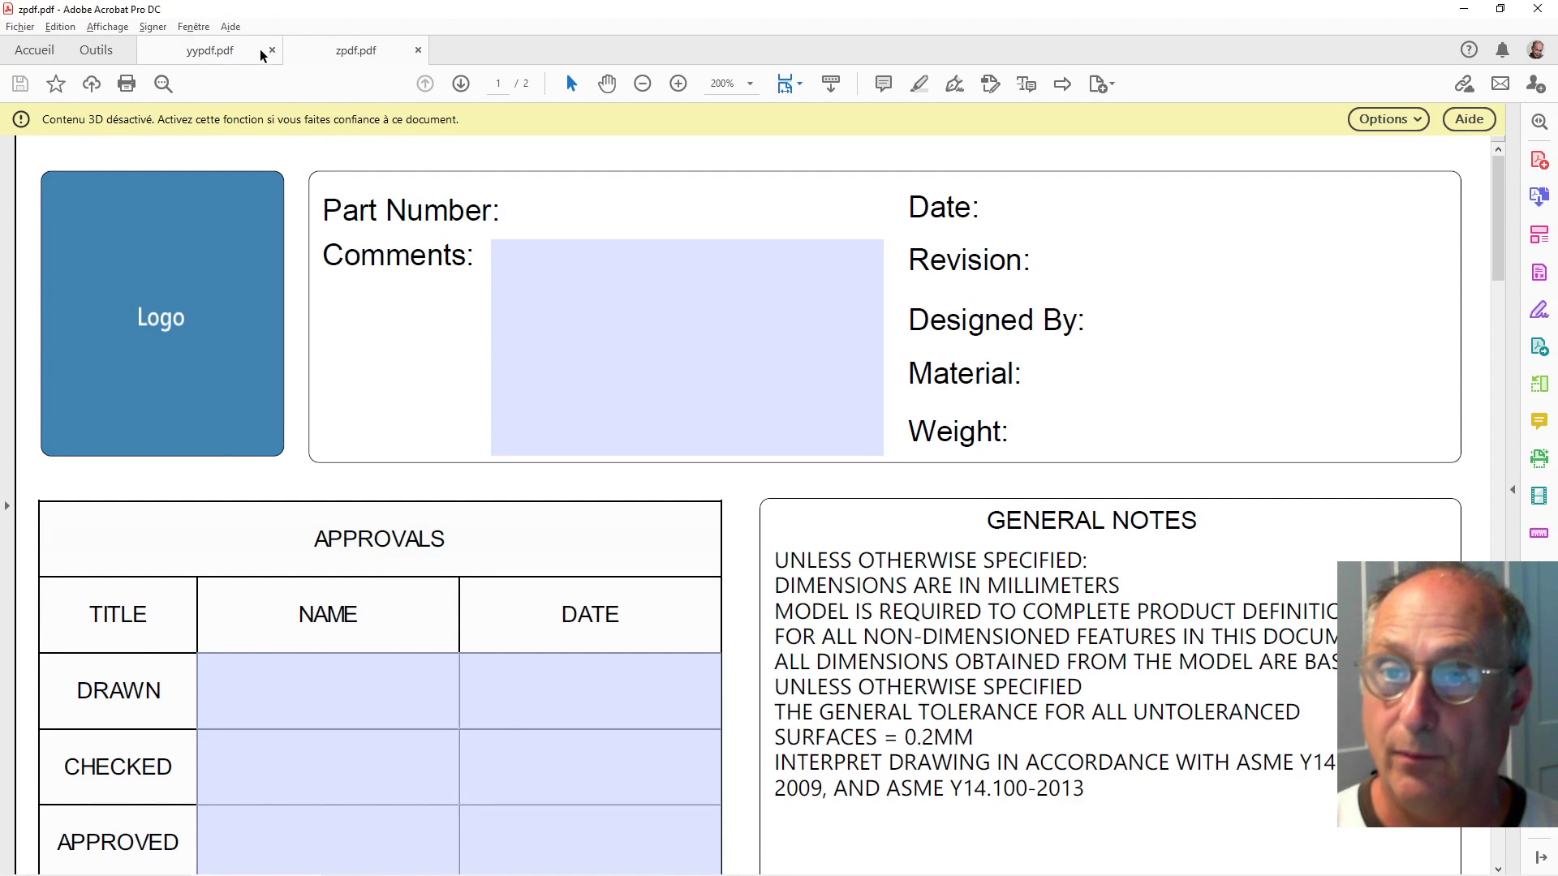
- Look over the published zpdf.pdf and browse its thumbnail carousel through to the perspective view
{"action": "scroll", "coordinate": [671, 706], "scroll_direction": "down", "scroll_amount": 5, "text": "ctrl"}
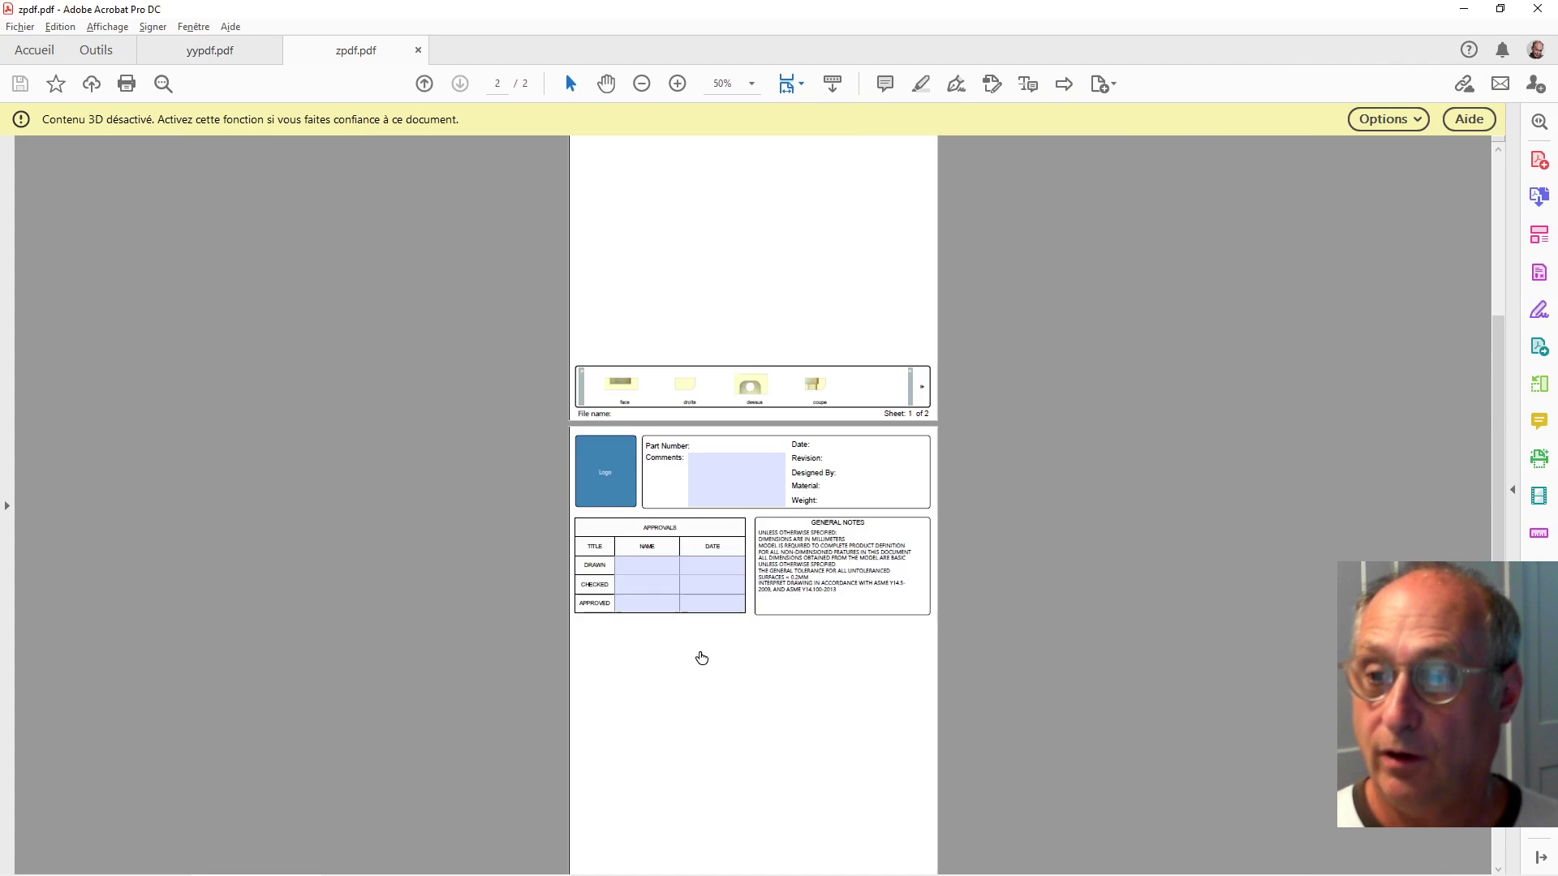
{"action": "scroll", "coordinate": [698, 654], "scroll_direction": "up", "scroll_amount": 2, "text": "ctrl"}
{"action": "scroll", "coordinate": [734, 568], "scroll_direction": "up", "scroll_amount": 1}
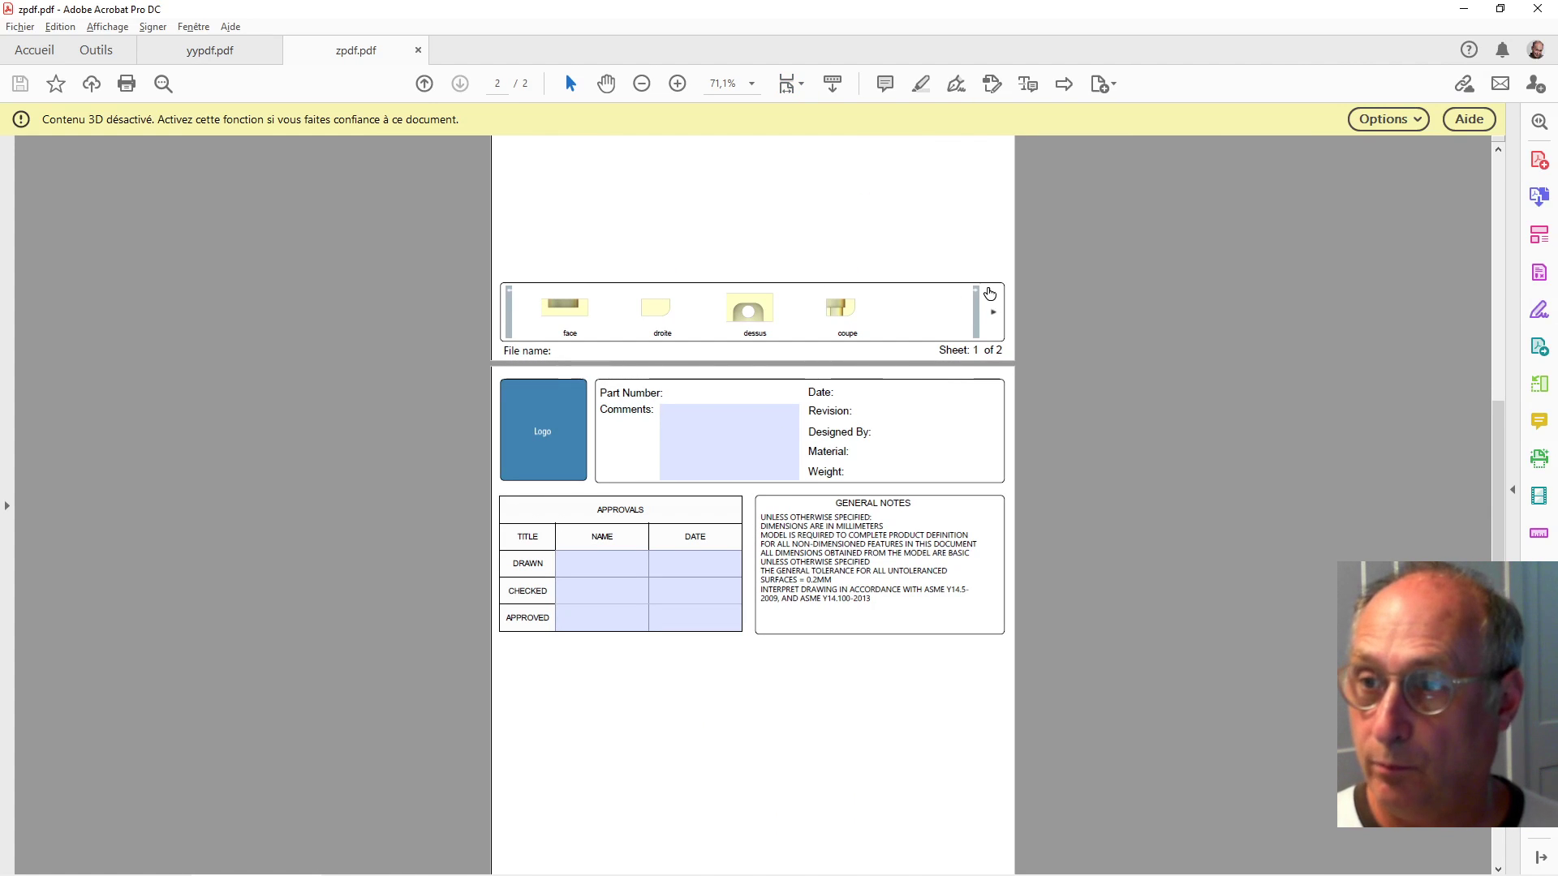
{"action": "left_click", "coordinate": [975, 297]}
{"action": "left_click", "coordinate": [975, 297]}
{"action": "left_click", "coordinate": [975, 297]}
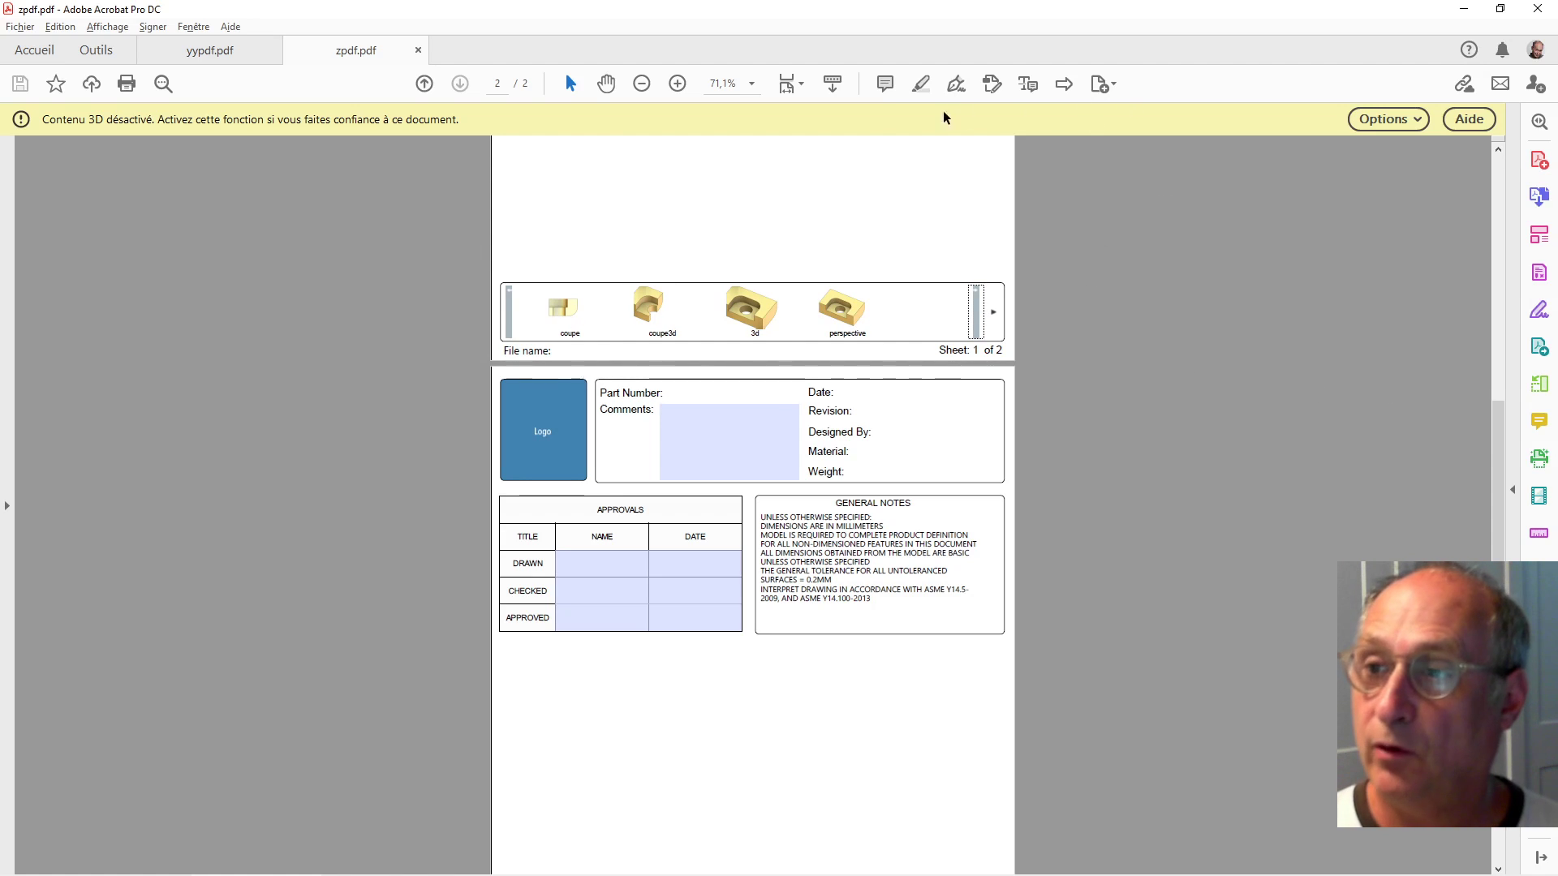
{"action": "scroll", "coordinate": [1374, 487], "scroll_direction": "up", "scroll_amount": 10}
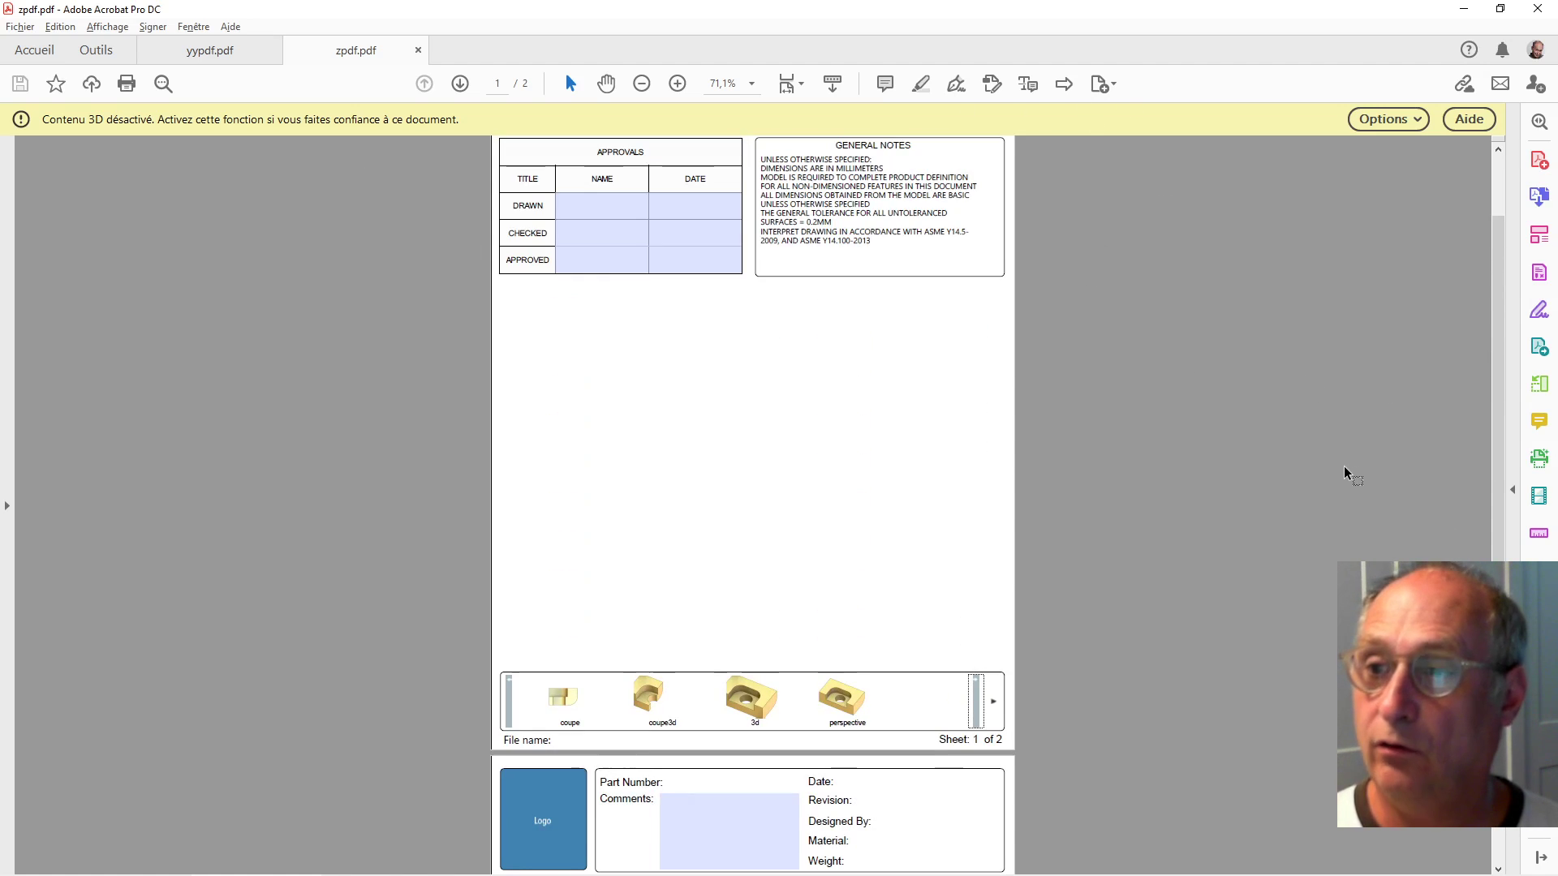
- Close the open yypdf.pdf drawing and reopen it from the À jeter 3 folder
{"action": "left_click", "coordinate": [211, 53]}
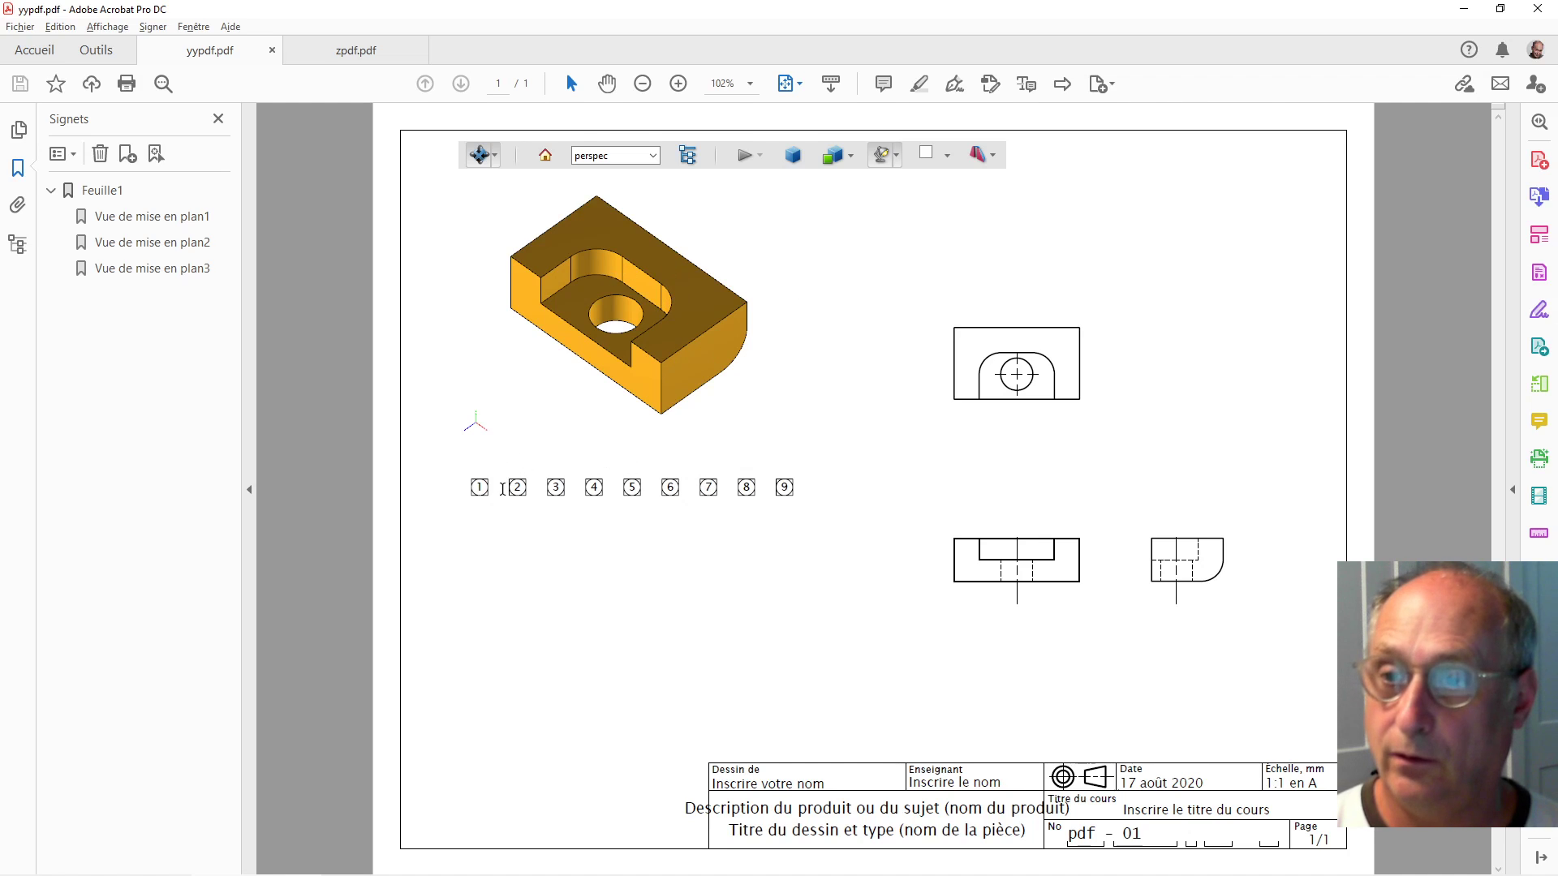
{"action": "left_click", "coordinate": [273, 52]}
{"action": "key", "text": "ctrl+o"}
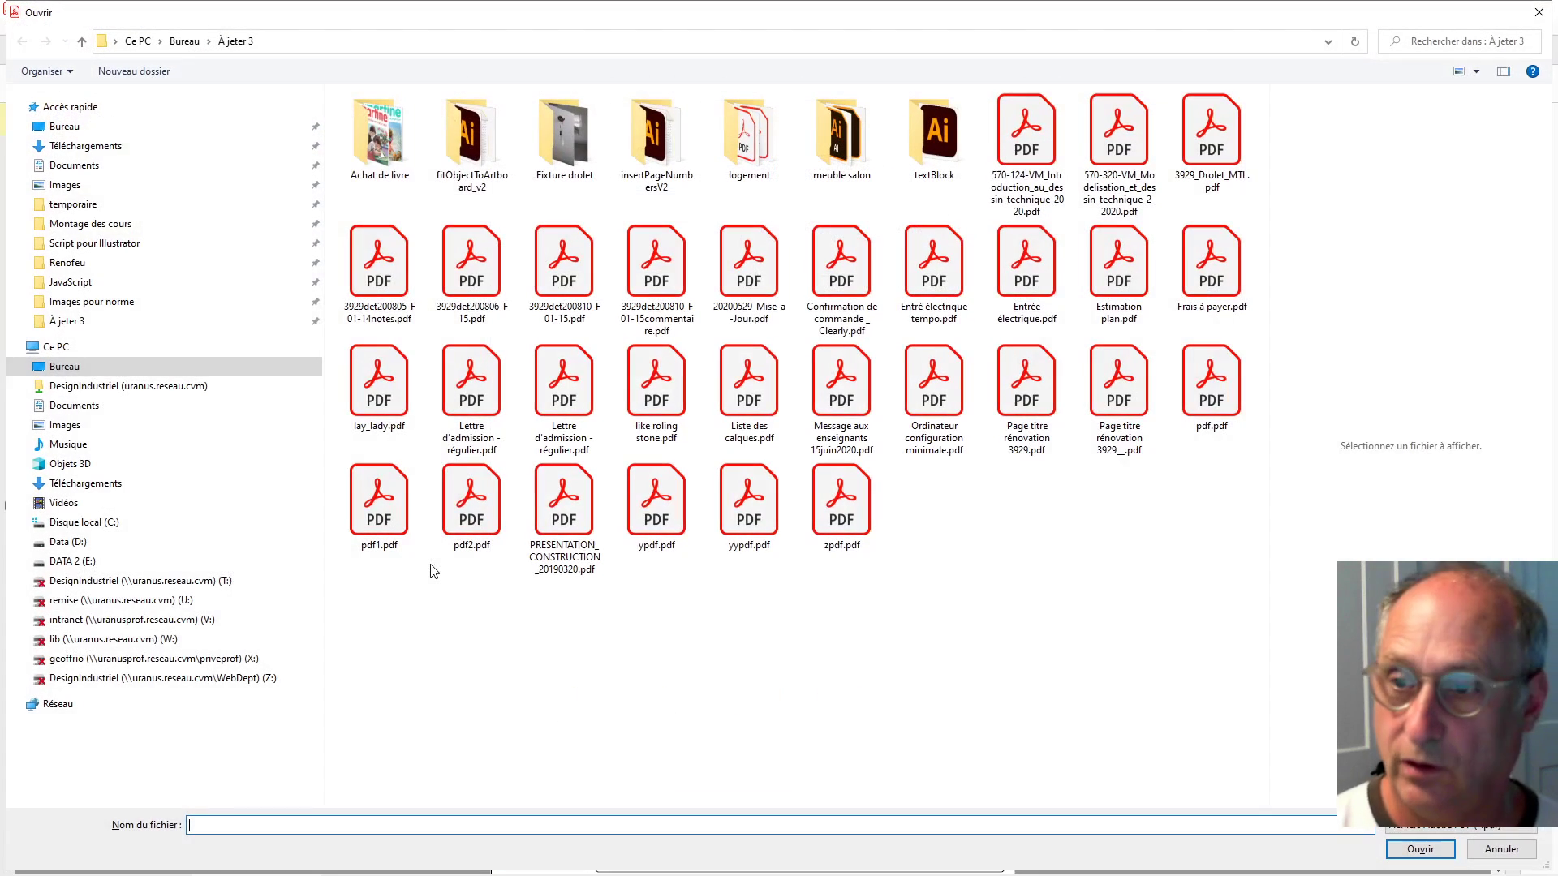
{"action": "double_click", "coordinate": [740, 510]}
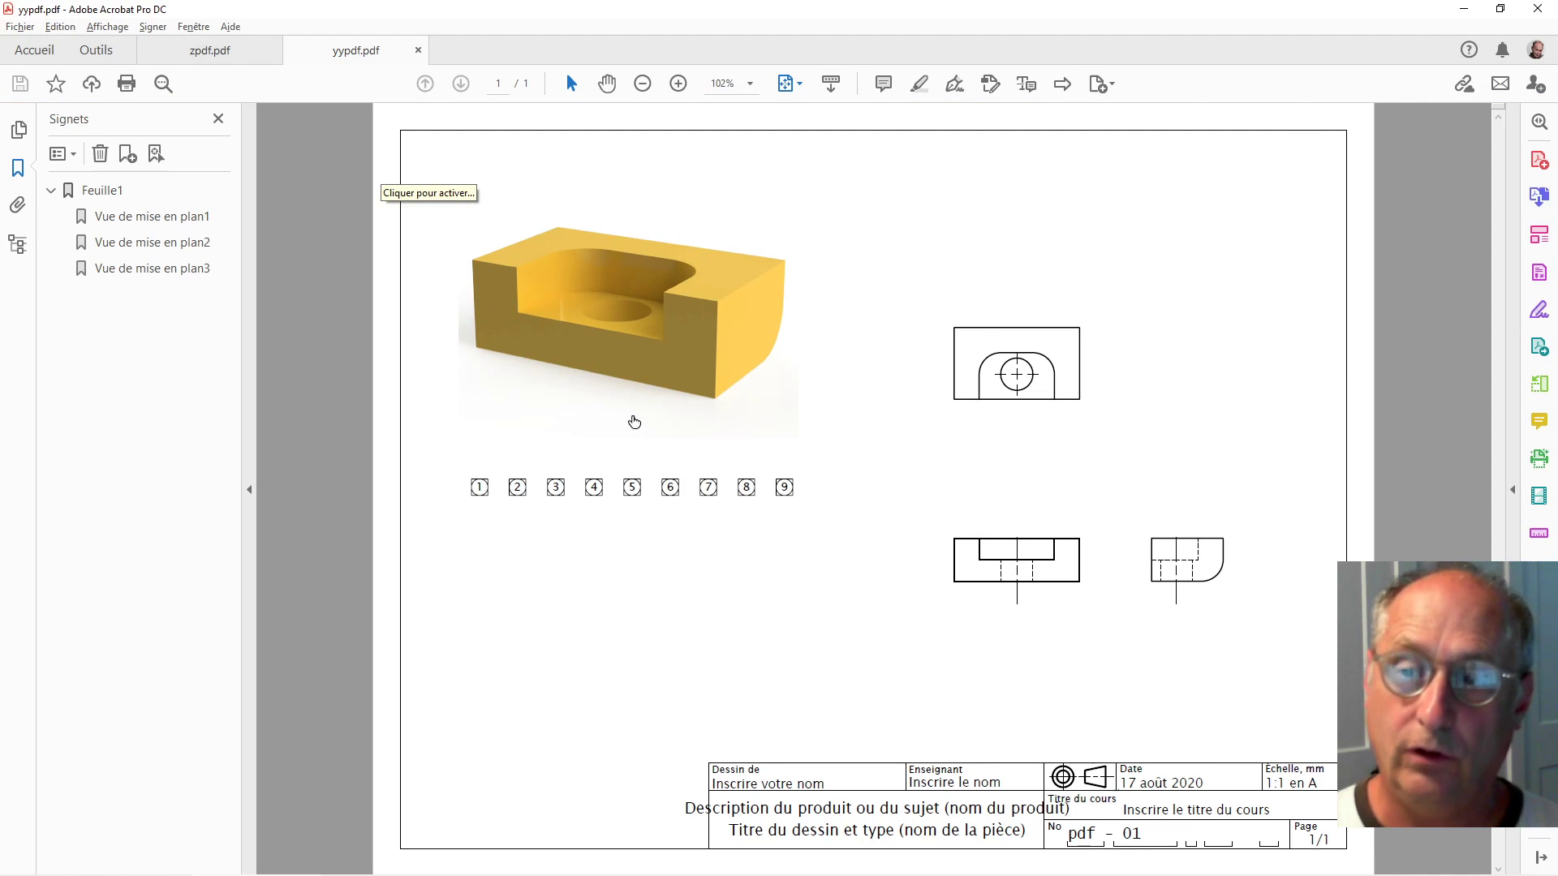
- Activate the 3D model in yypdf.pdf, test the numbered view buttons beneath it, and close the document
{"action": "left_click", "coordinate": [983, 572]}
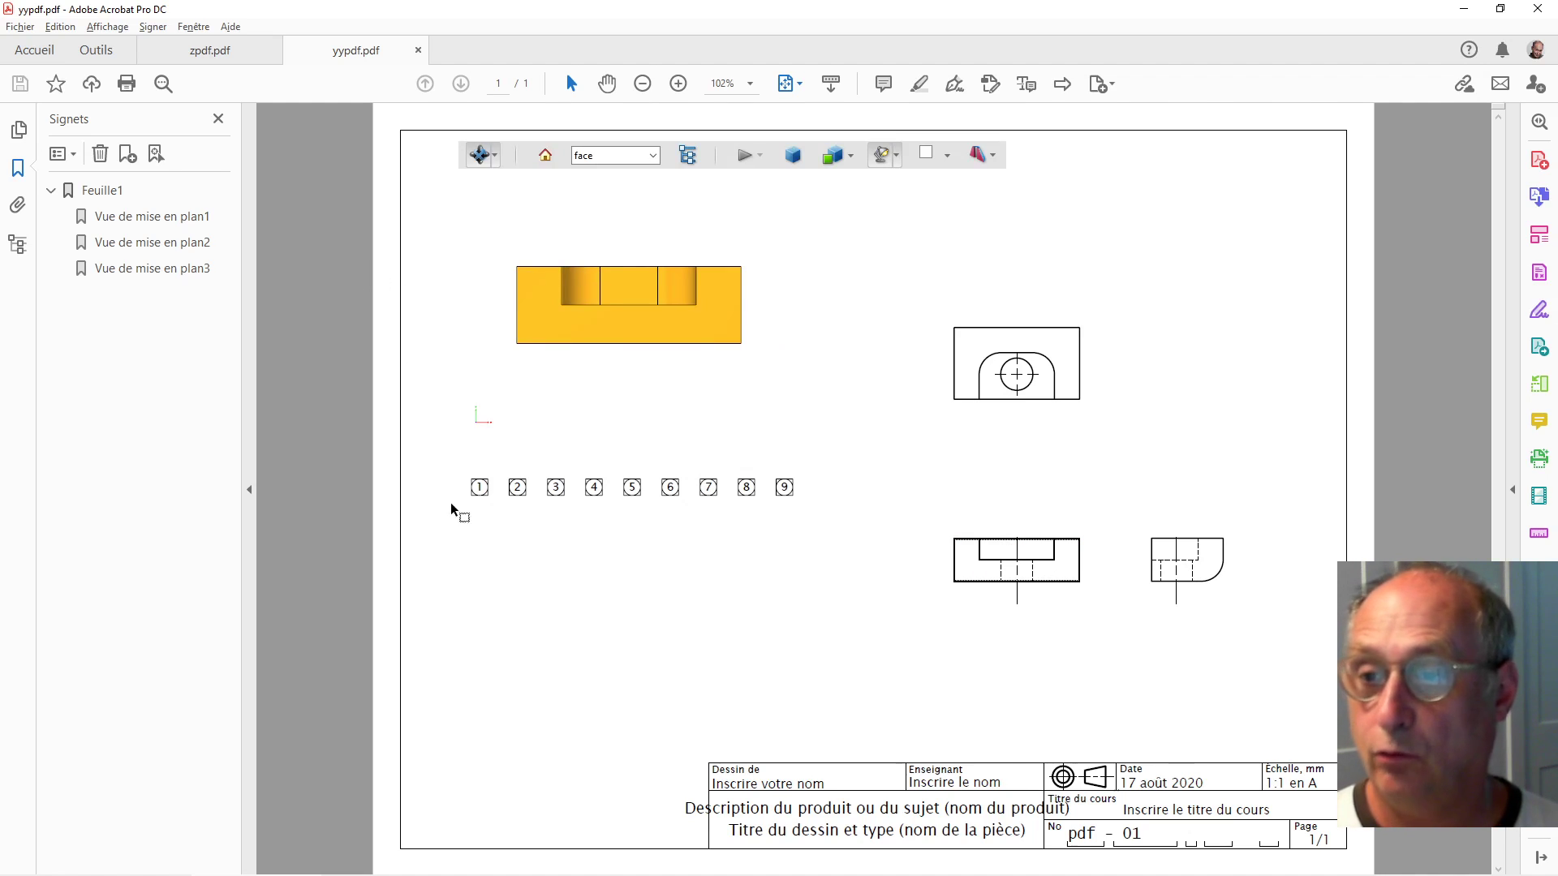
{"action": "left_click", "coordinate": [517, 488]}
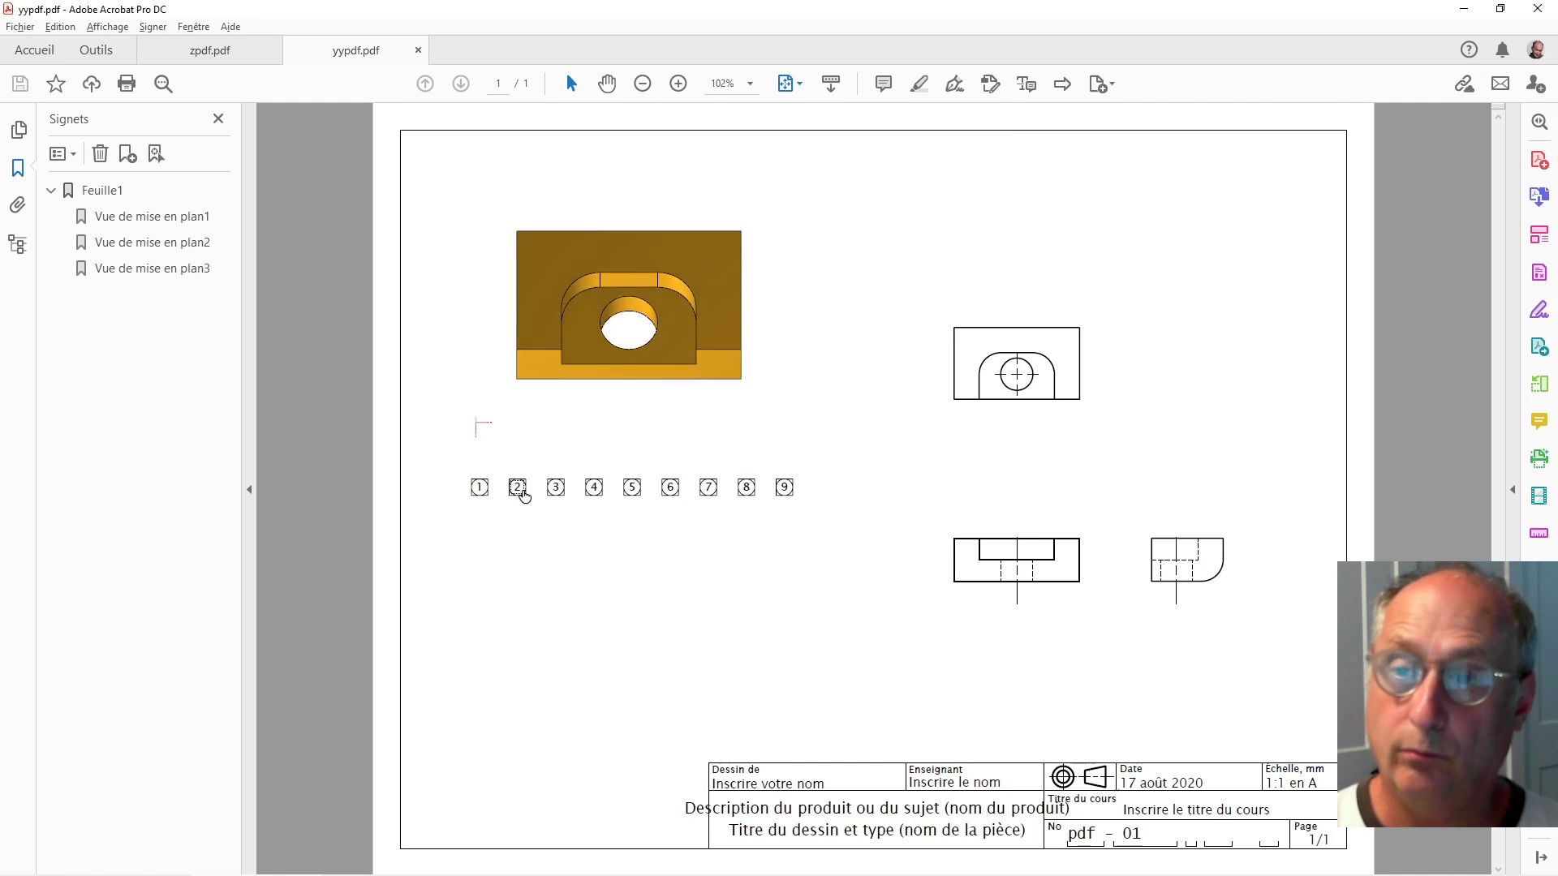
{"action": "left_click", "coordinate": [559, 489]}
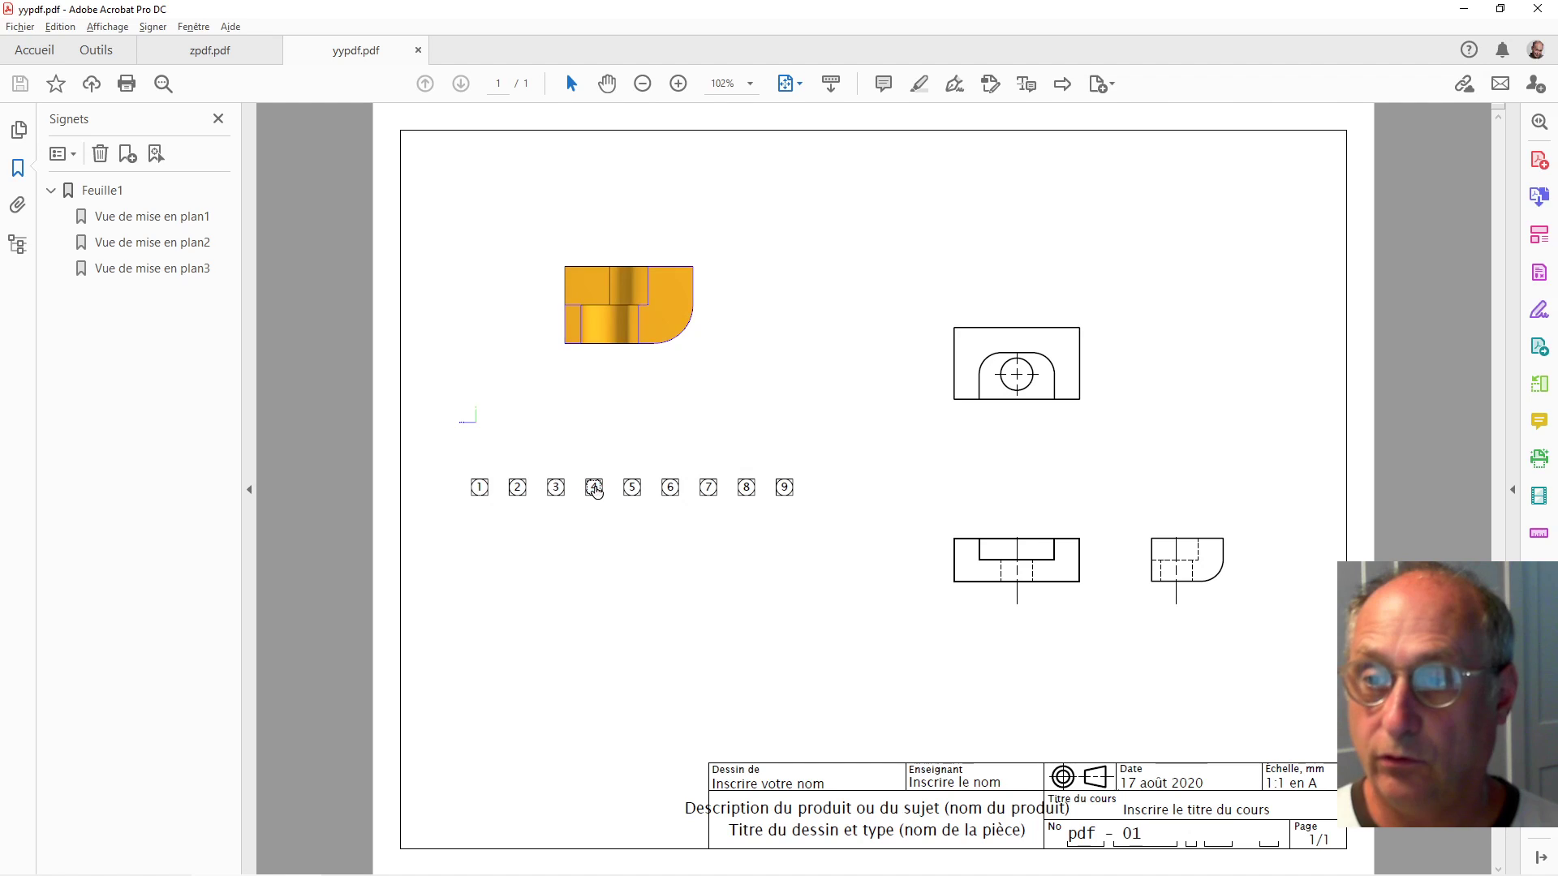
{"action": "left_click", "coordinate": [671, 487]}
{"action": "left_click", "coordinate": [709, 488]}
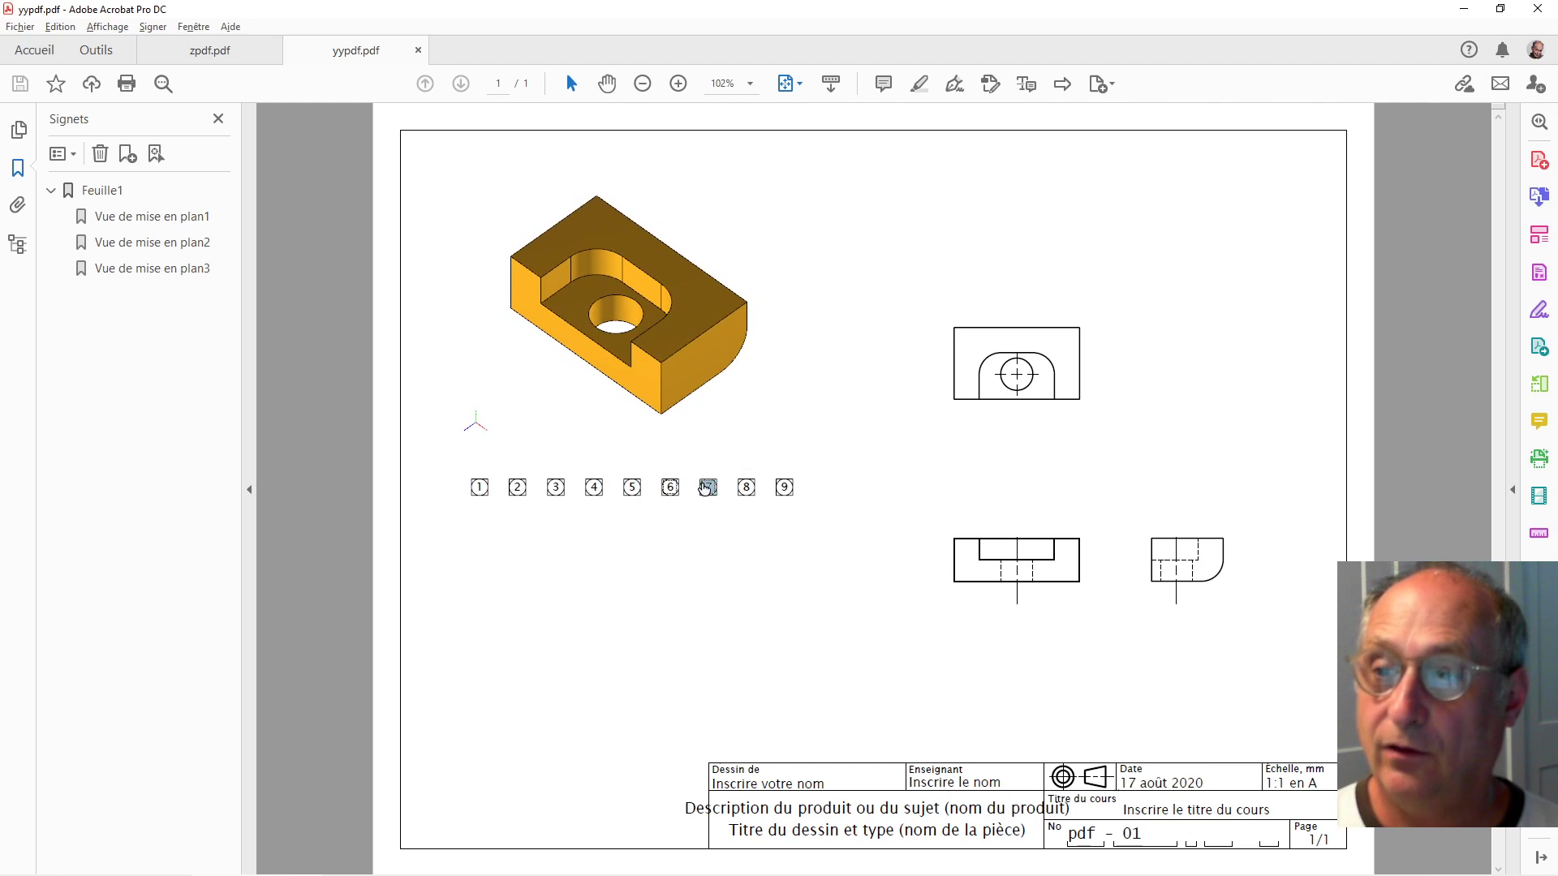
{"action": "left_click", "coordinate": [633, 490]}
{"action": "left_click", "coordinate": [784, 488]}
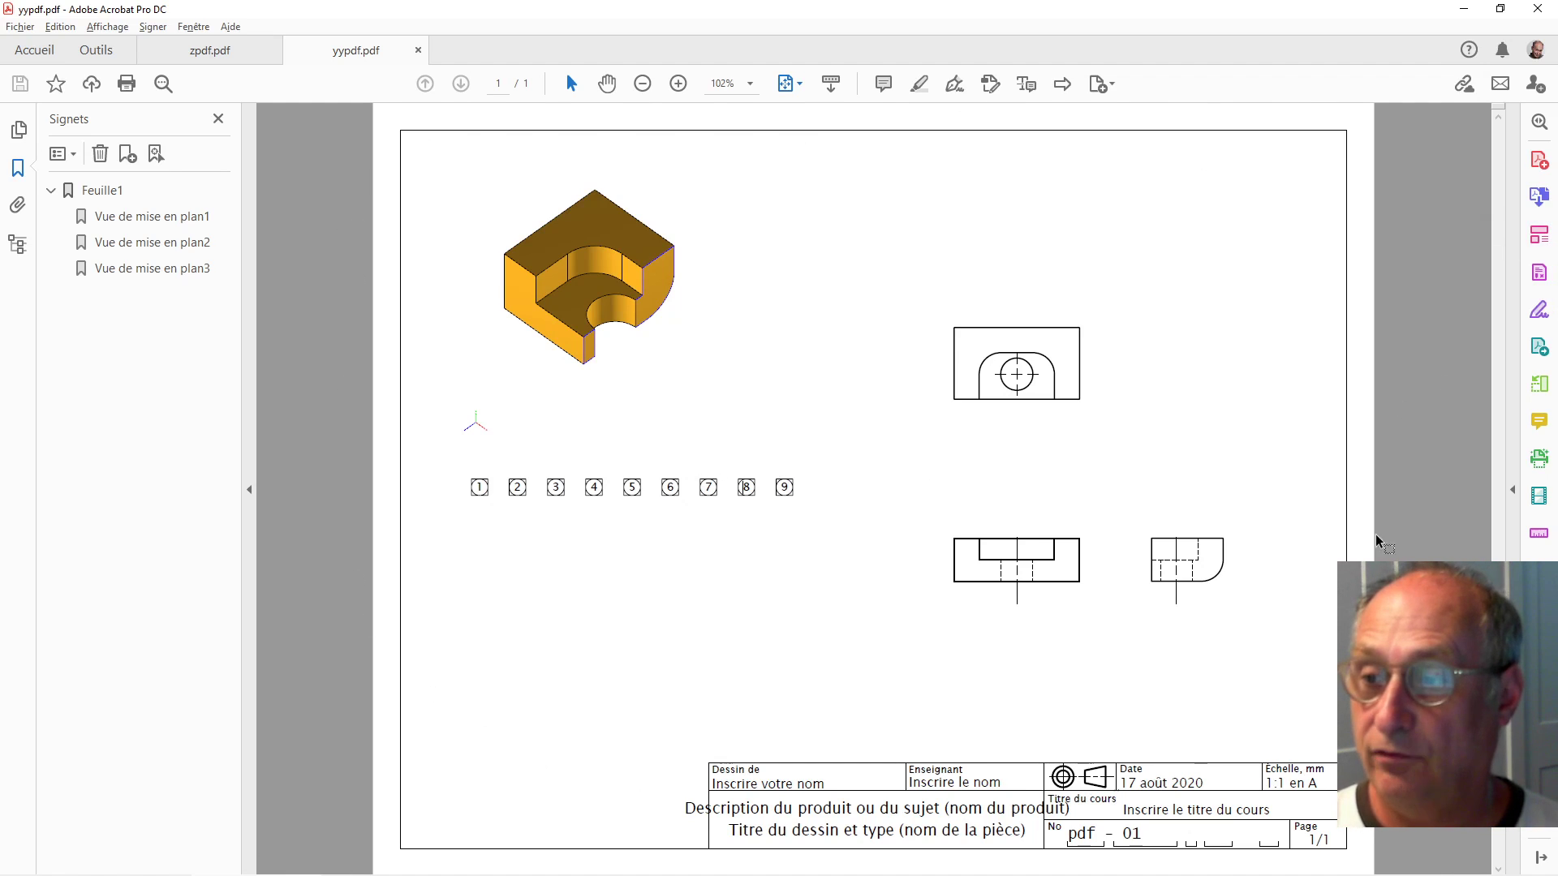
{"action": "left_click", "coordinate": [598, 146]}
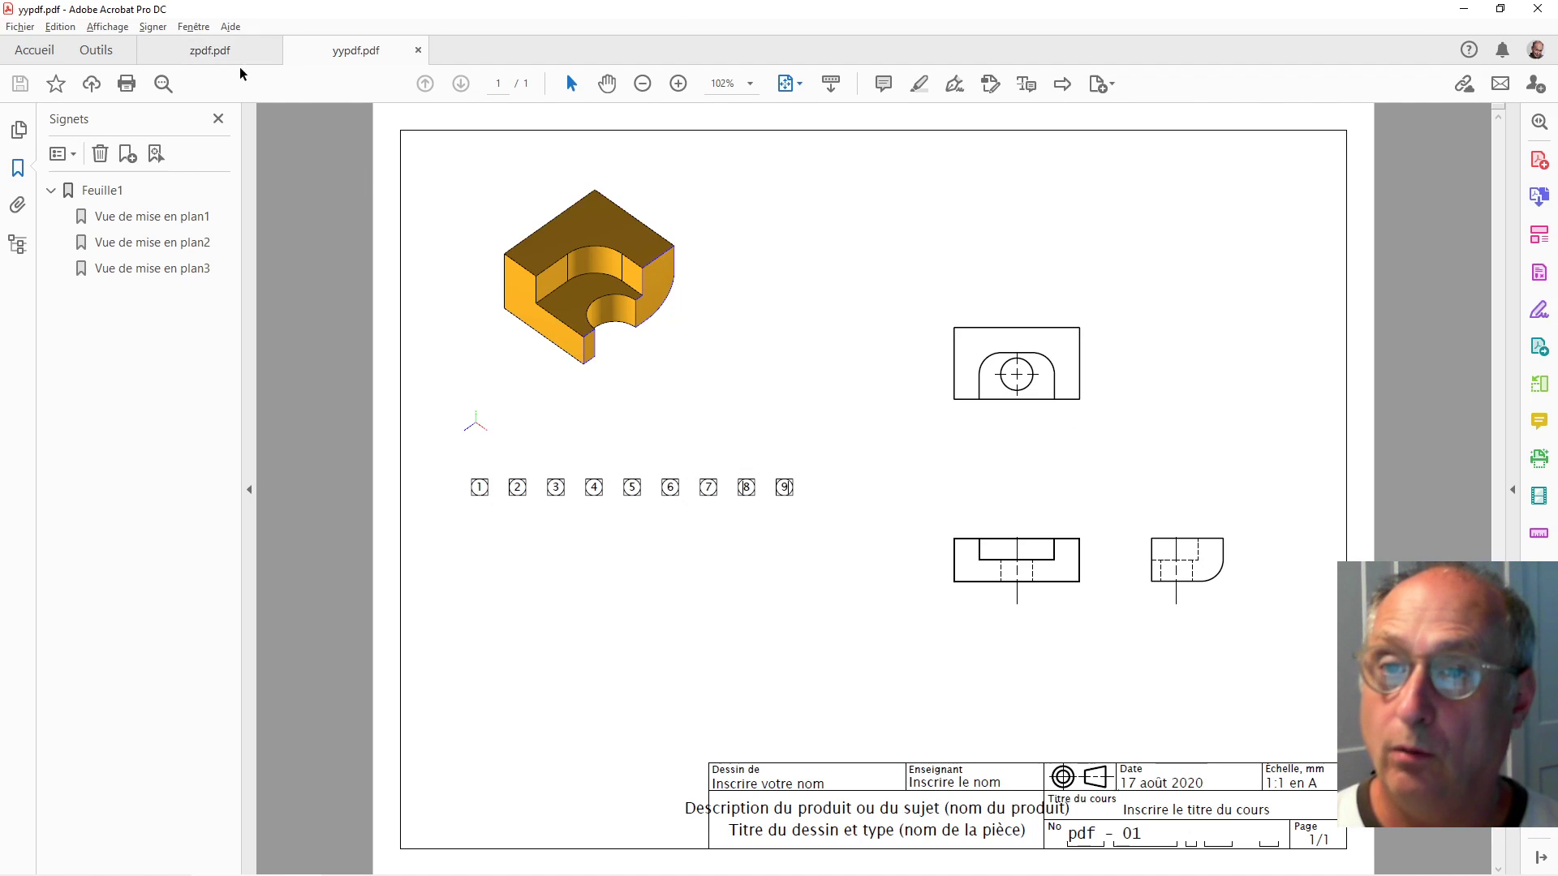
{"action": "left_click", "coordinate": [418, 51]}
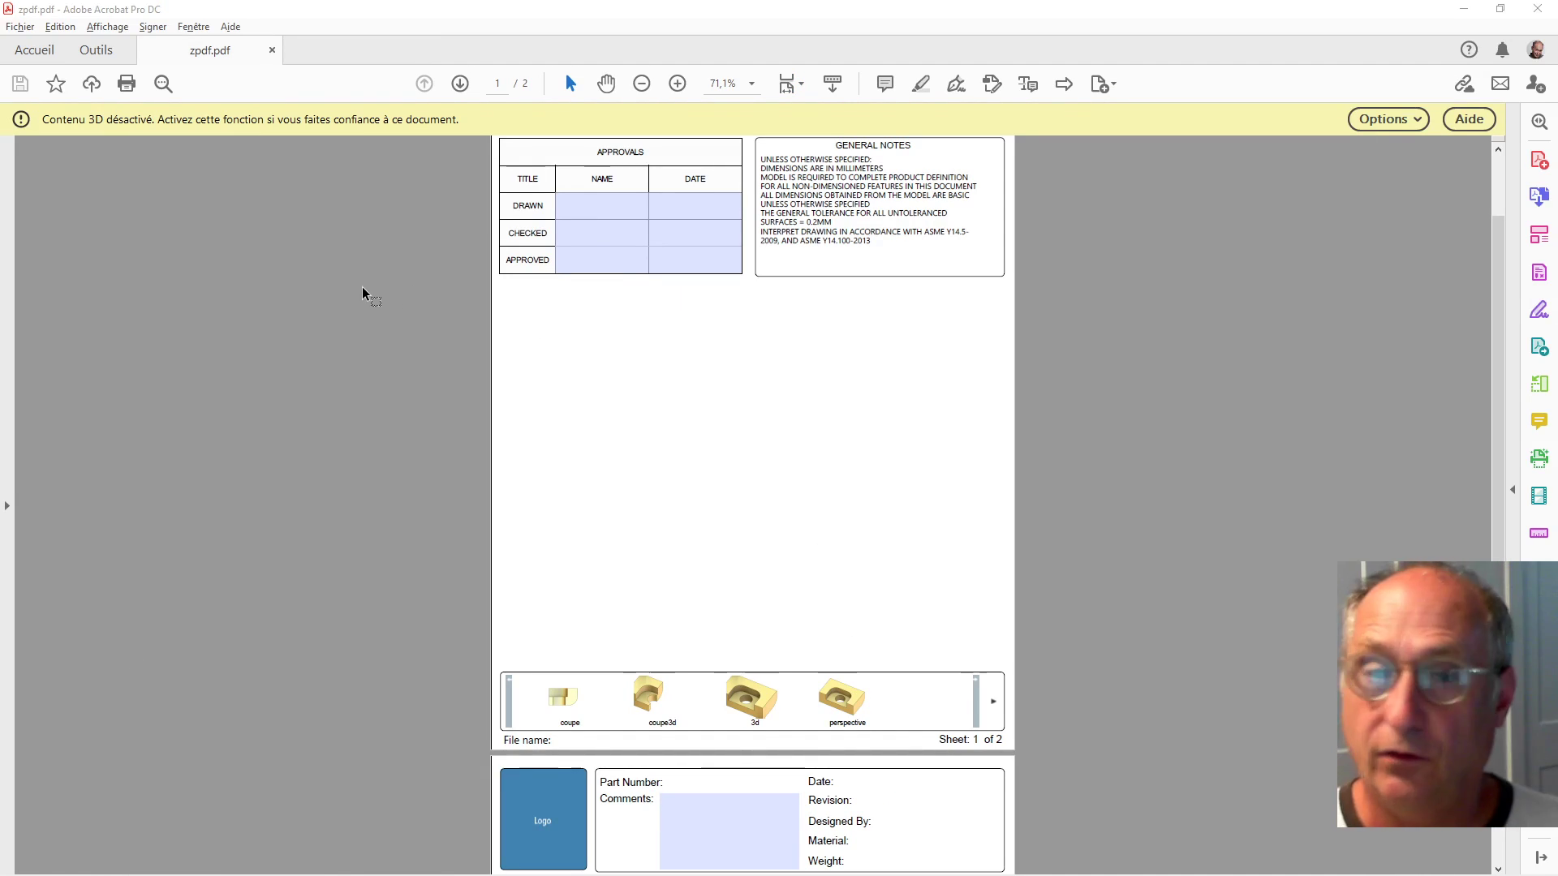
- Switch to the pdf drawing in SOLIDWORKS and delete the empty rectangle's 95 mm width and 75 mm height dimensions
{"action": "key", "text": "alt+Tab"}
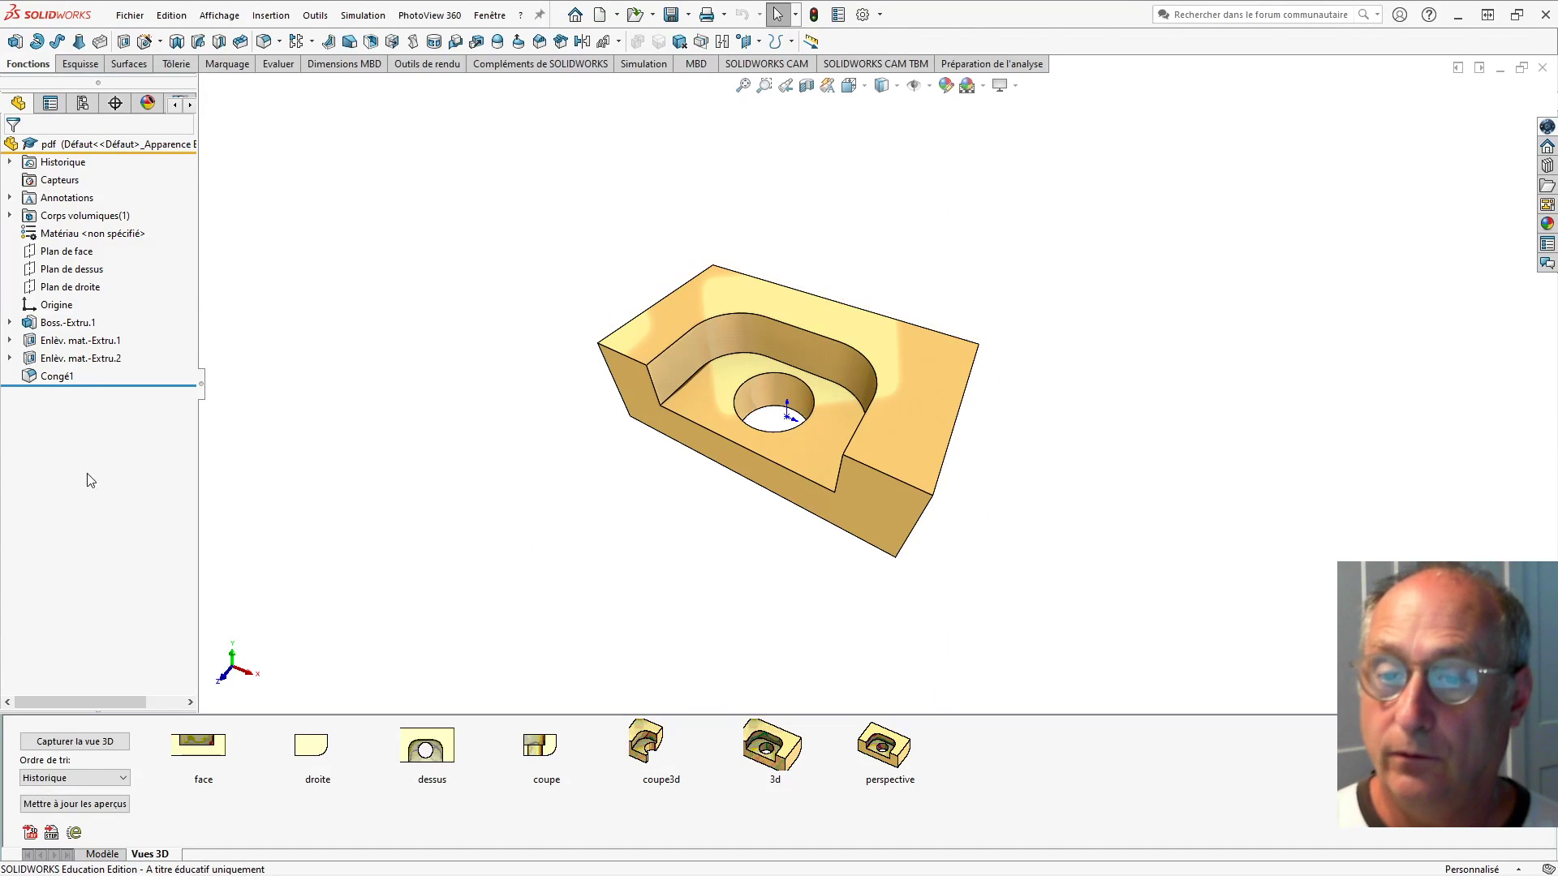
{"action": "key", "text": "ctrl+Tab"}
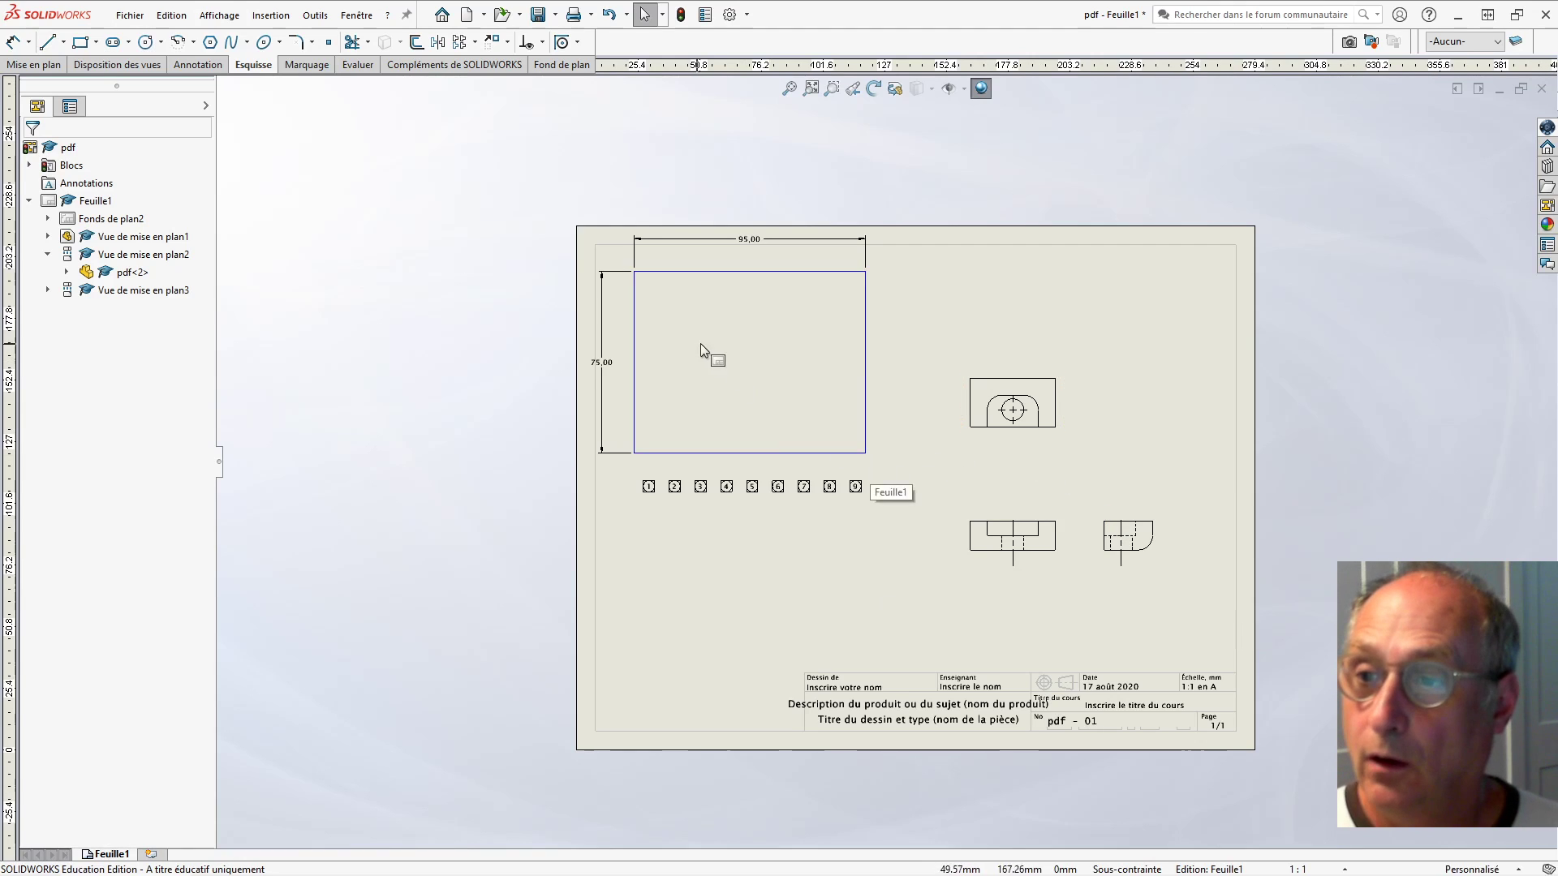
{"action": "scroll", "coordinate": [763, 267], "scroll_direction": "down", "scroll_amount": 3}
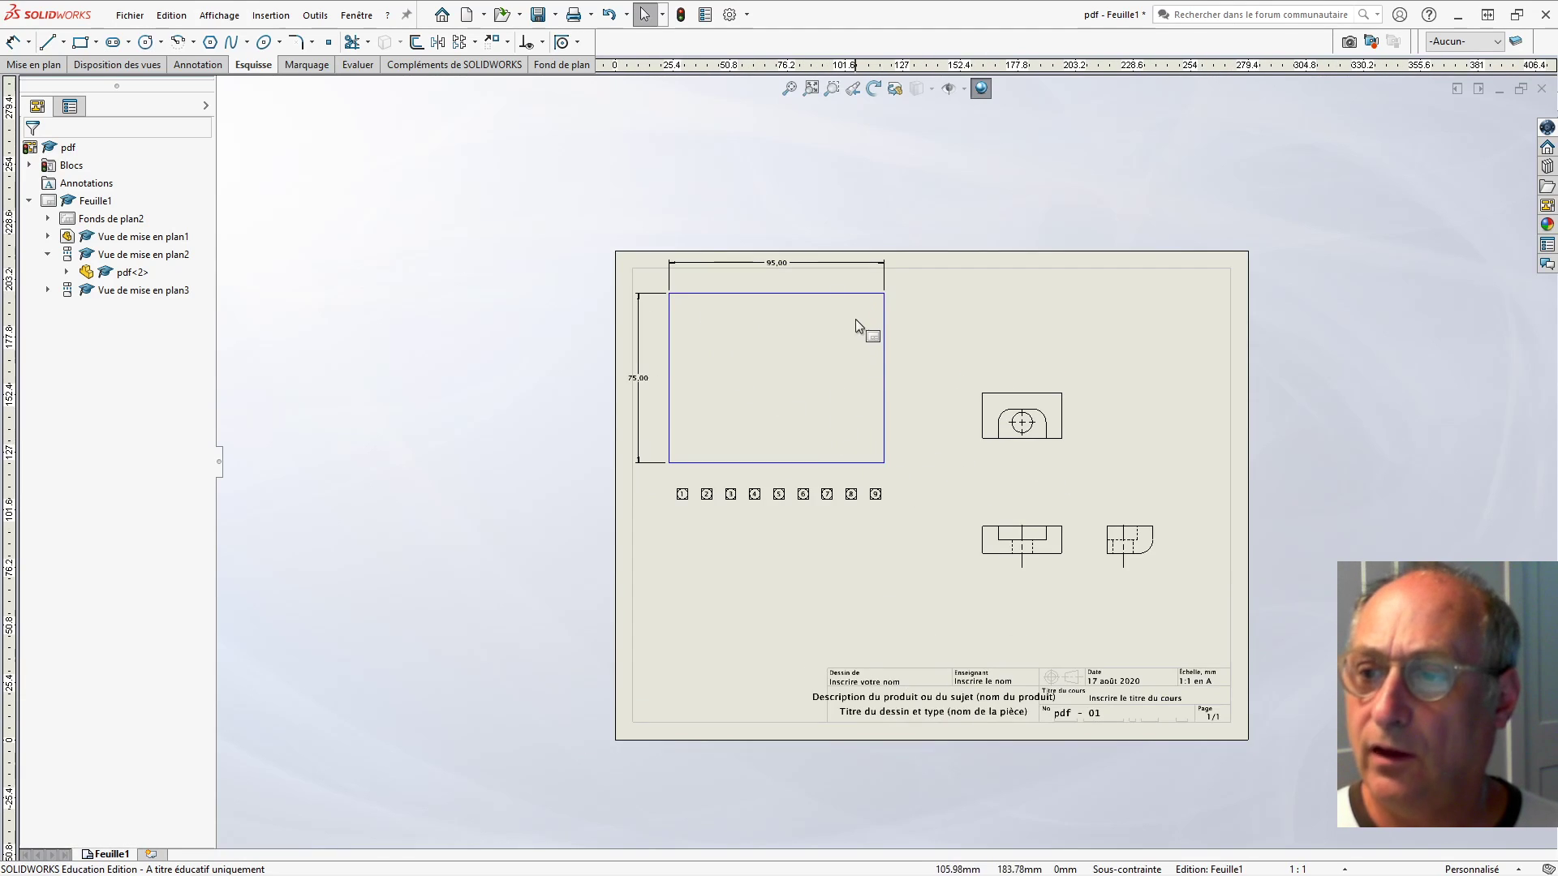
{"action": "scroll", "coordinate": [845, 328], "scroll_direction": "down", "scroll_amount": 2}
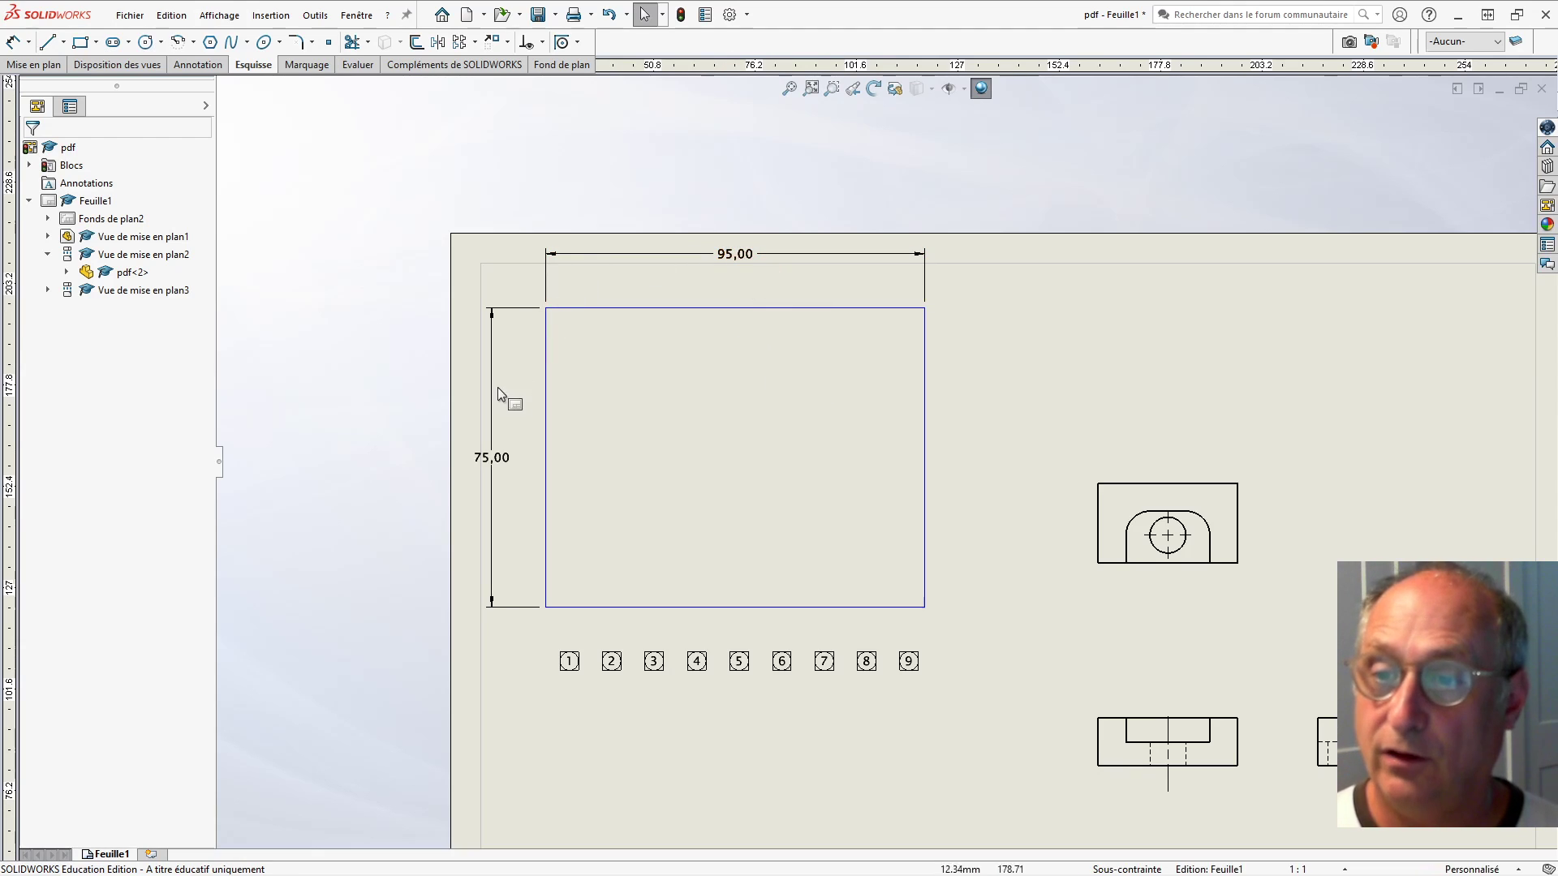
{"action": "left_click", "coordinate": [785, 258]}
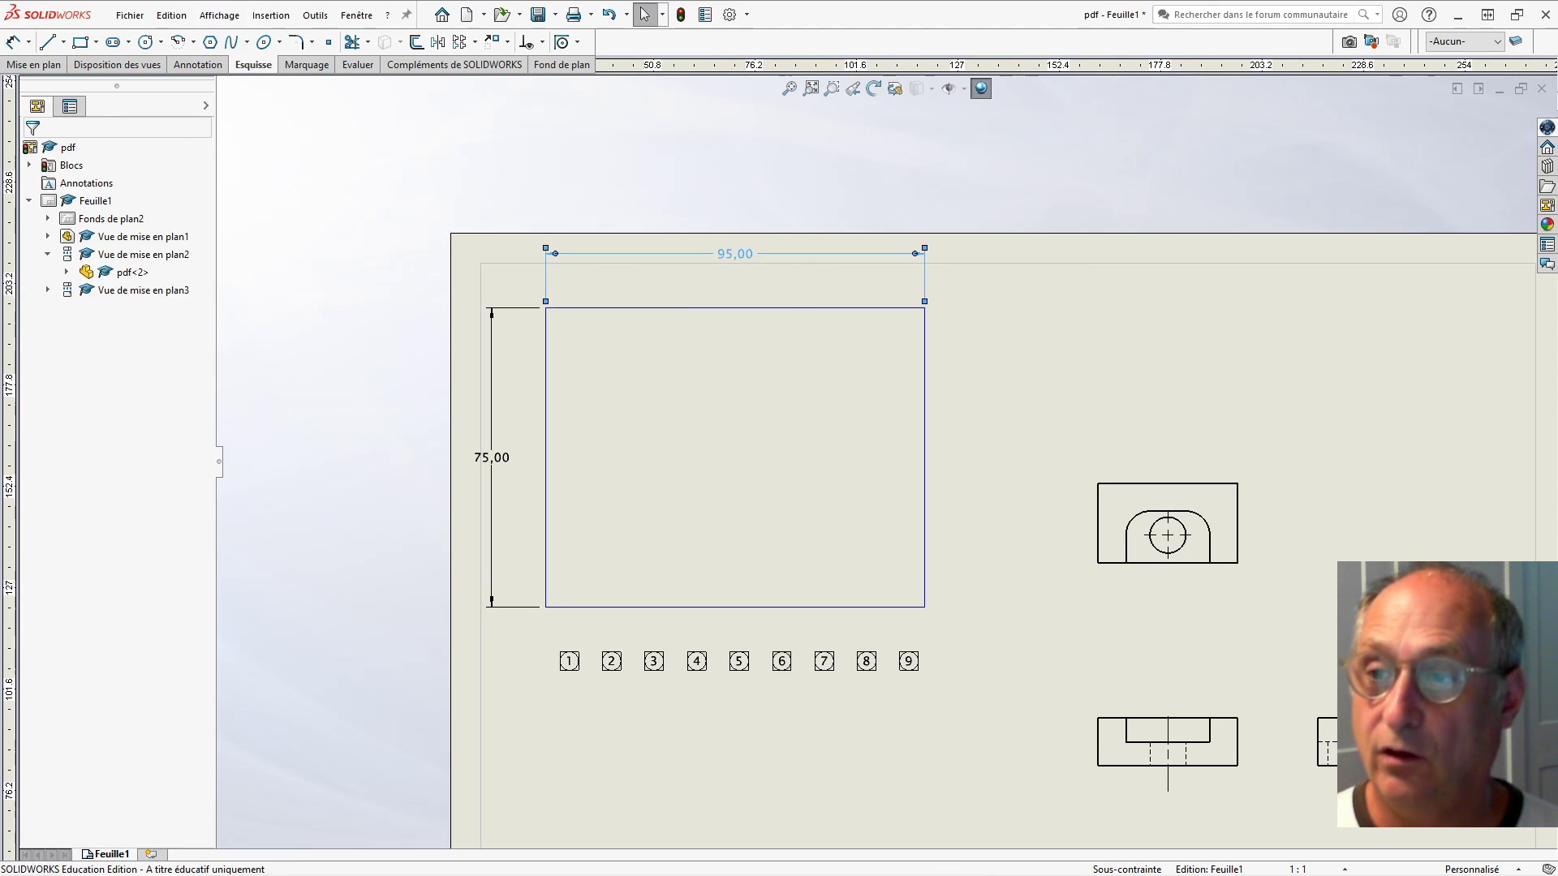
{"action": "left_click", "coordinate": [981, 324]}
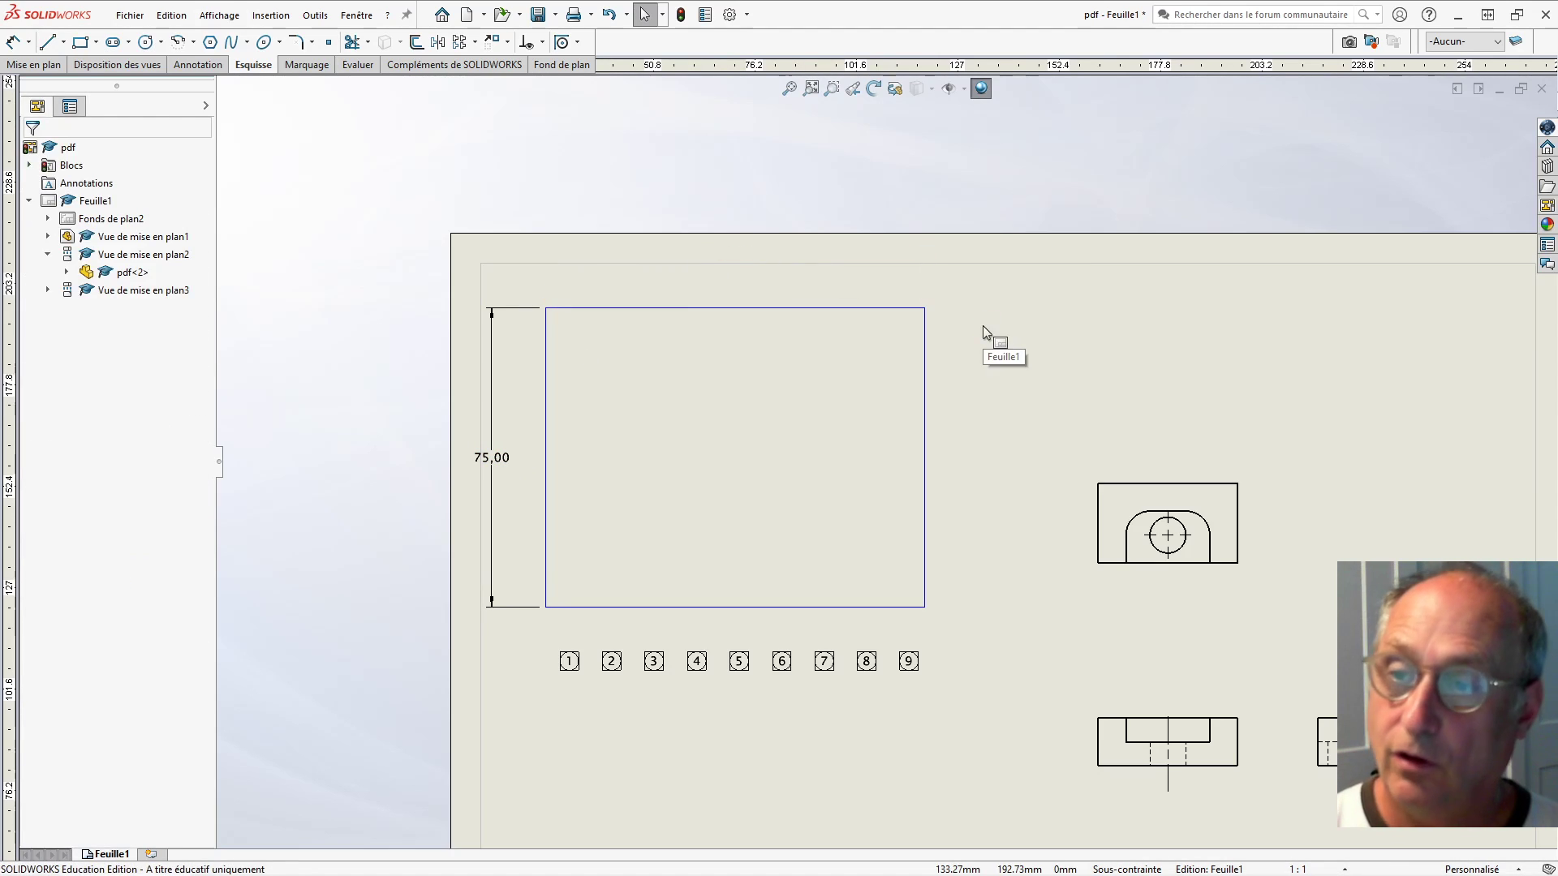
{"action": "left_click", "coordinate": [490, 365]}
{"action": "key", "text": "Delete"}
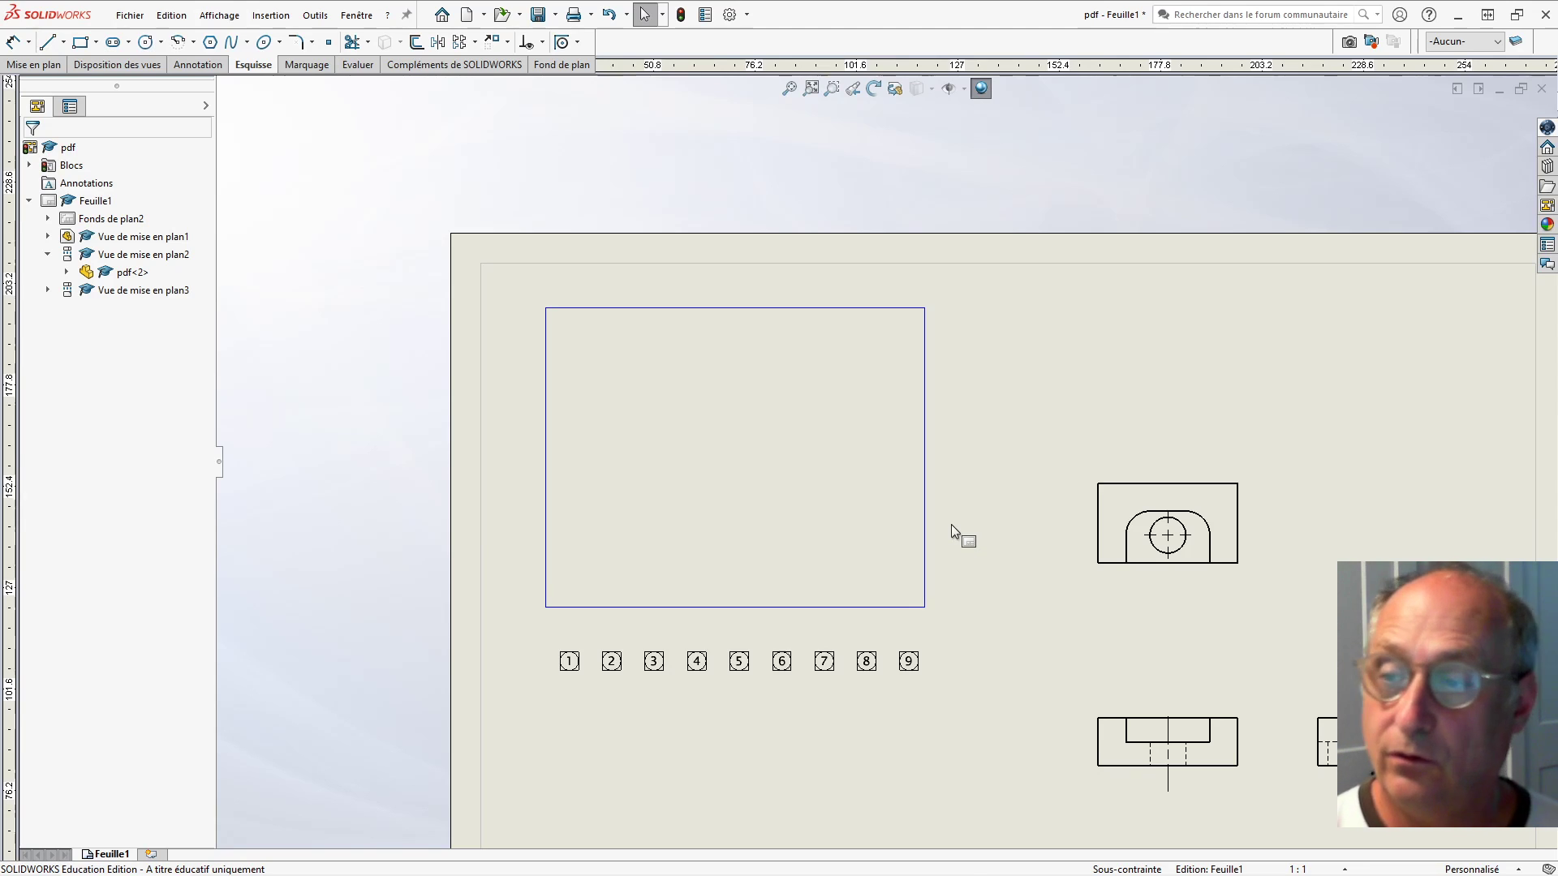
- Start saving the drawing as Adobe Portable Document Format and check the PDF export options without changing them
{"action": "scroll", "coordinate": [1039, 548], "scroll_direction": "down", "scroll_amount": 1}
{"action": "scroll", "coordinate": [1044, 547], "scroll_direction": "up", "scroll_amount": 3}
{"action": "scroll", "coordinate": [1044, 547], "scroll_direction": "down", "scroll_amount": 2}
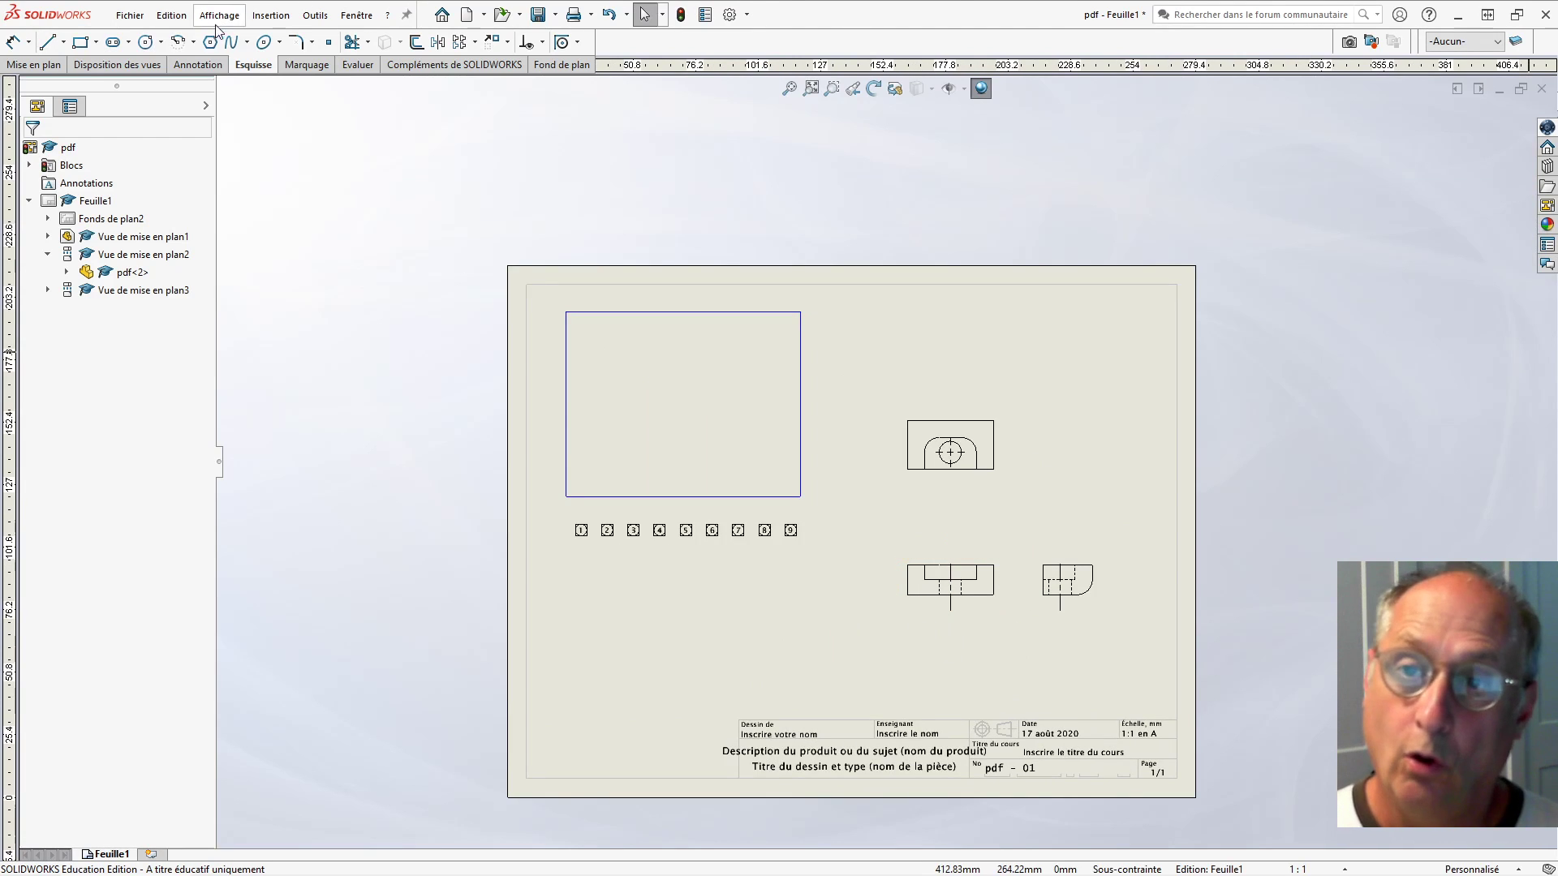
{"action": "left_click", "coordinate": [130, 15]}
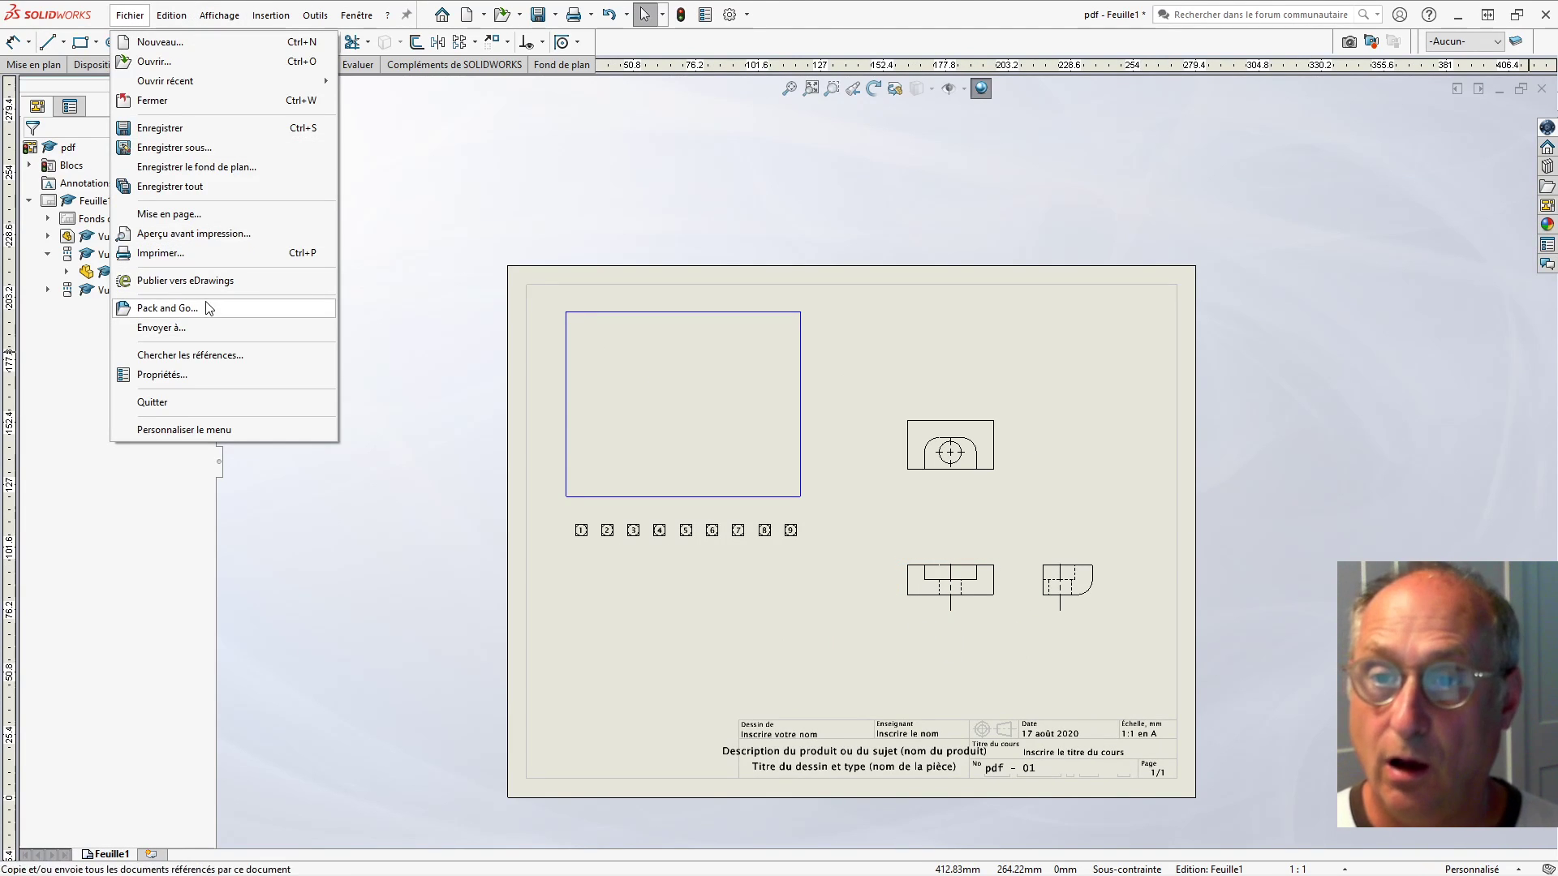
{"action": "left_click", "coordinate": [174, 147]}
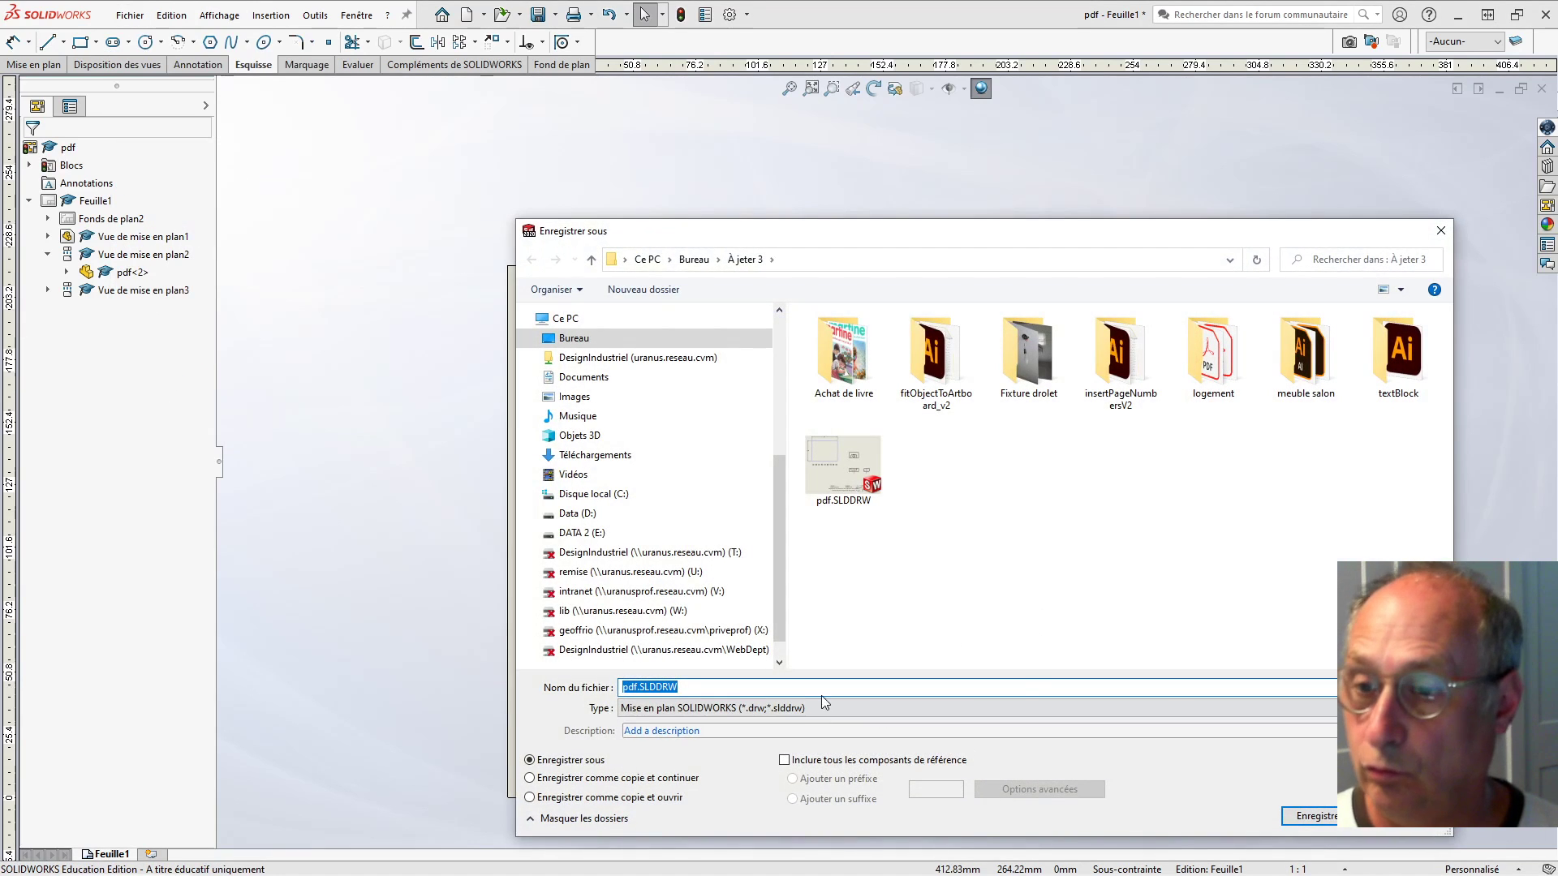
{"action": "left_click", "coordinate": [836, 712]}
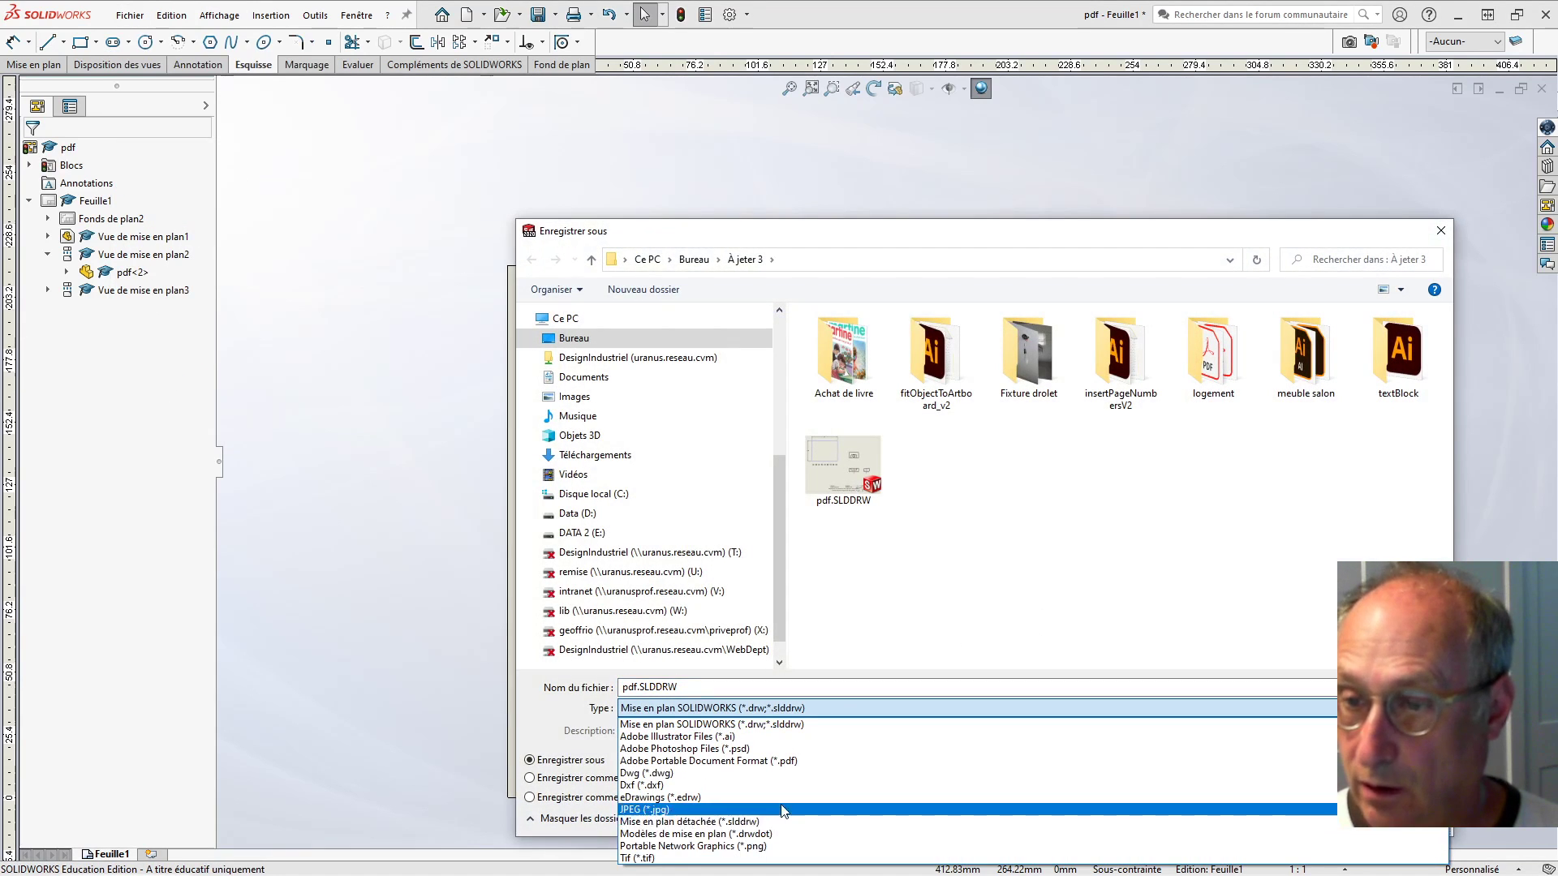
{"action": "left_click", "coordinate": [763, 761]}
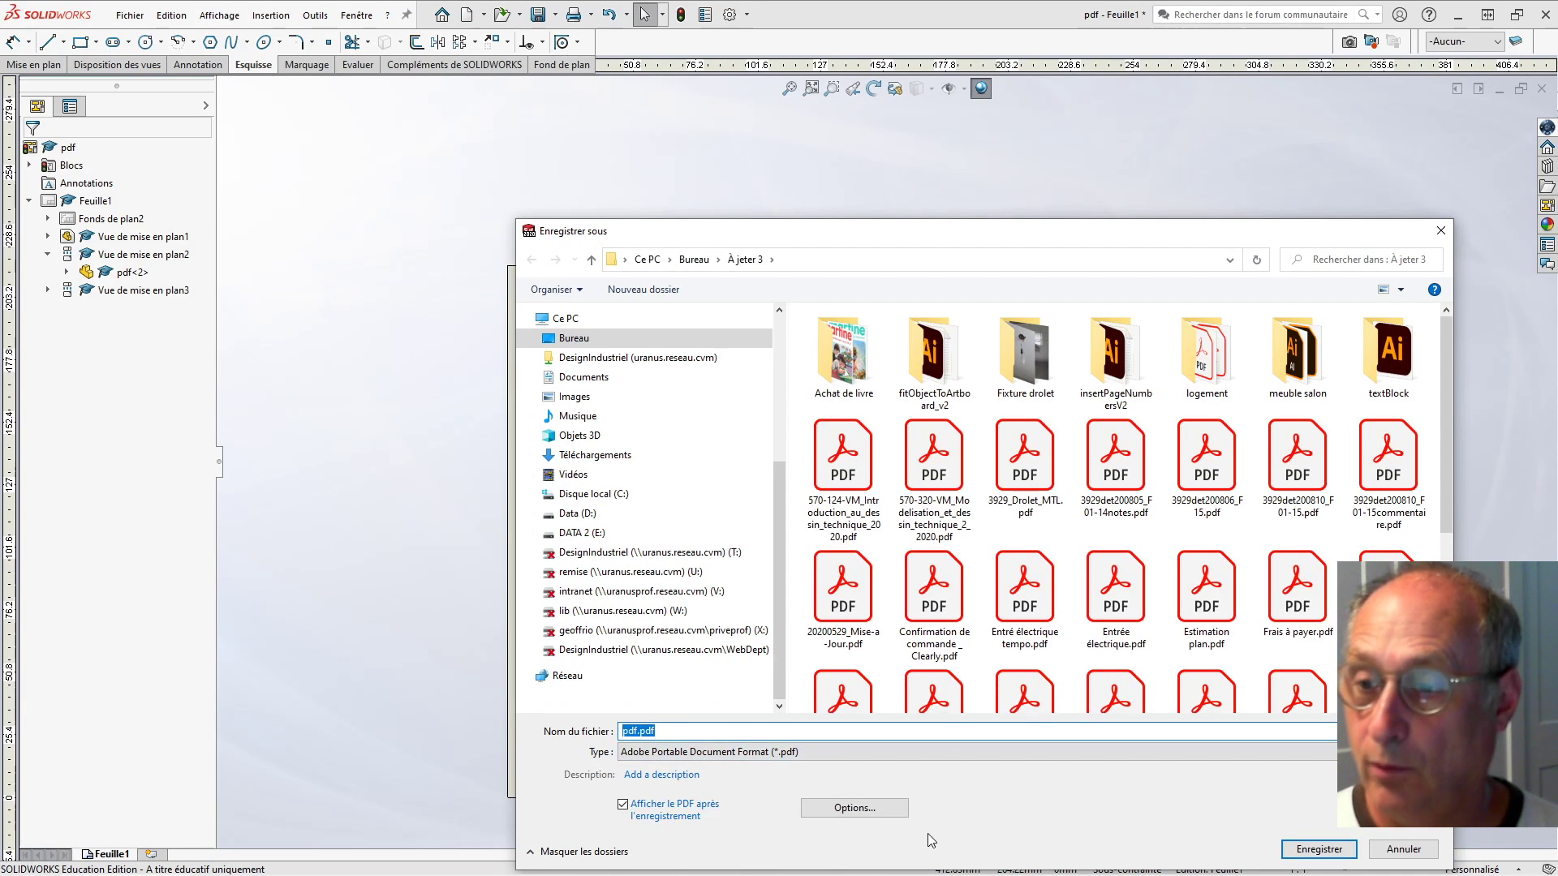
{"action": "left_click", "coordinate": [857, 811]}
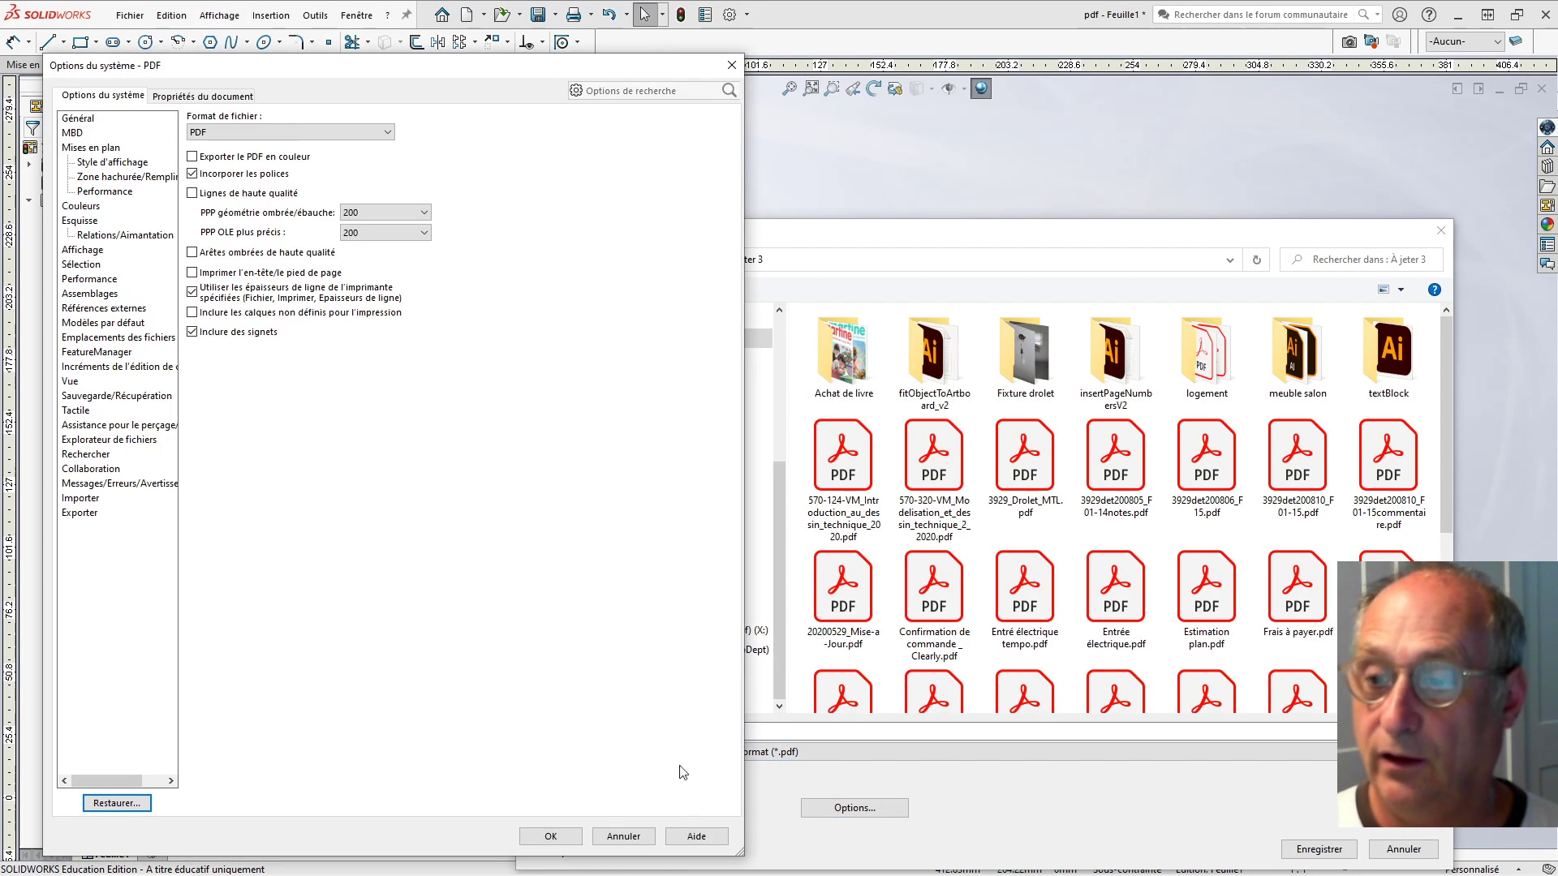
{"action": "left_click", "coordinate": [623, 836]}
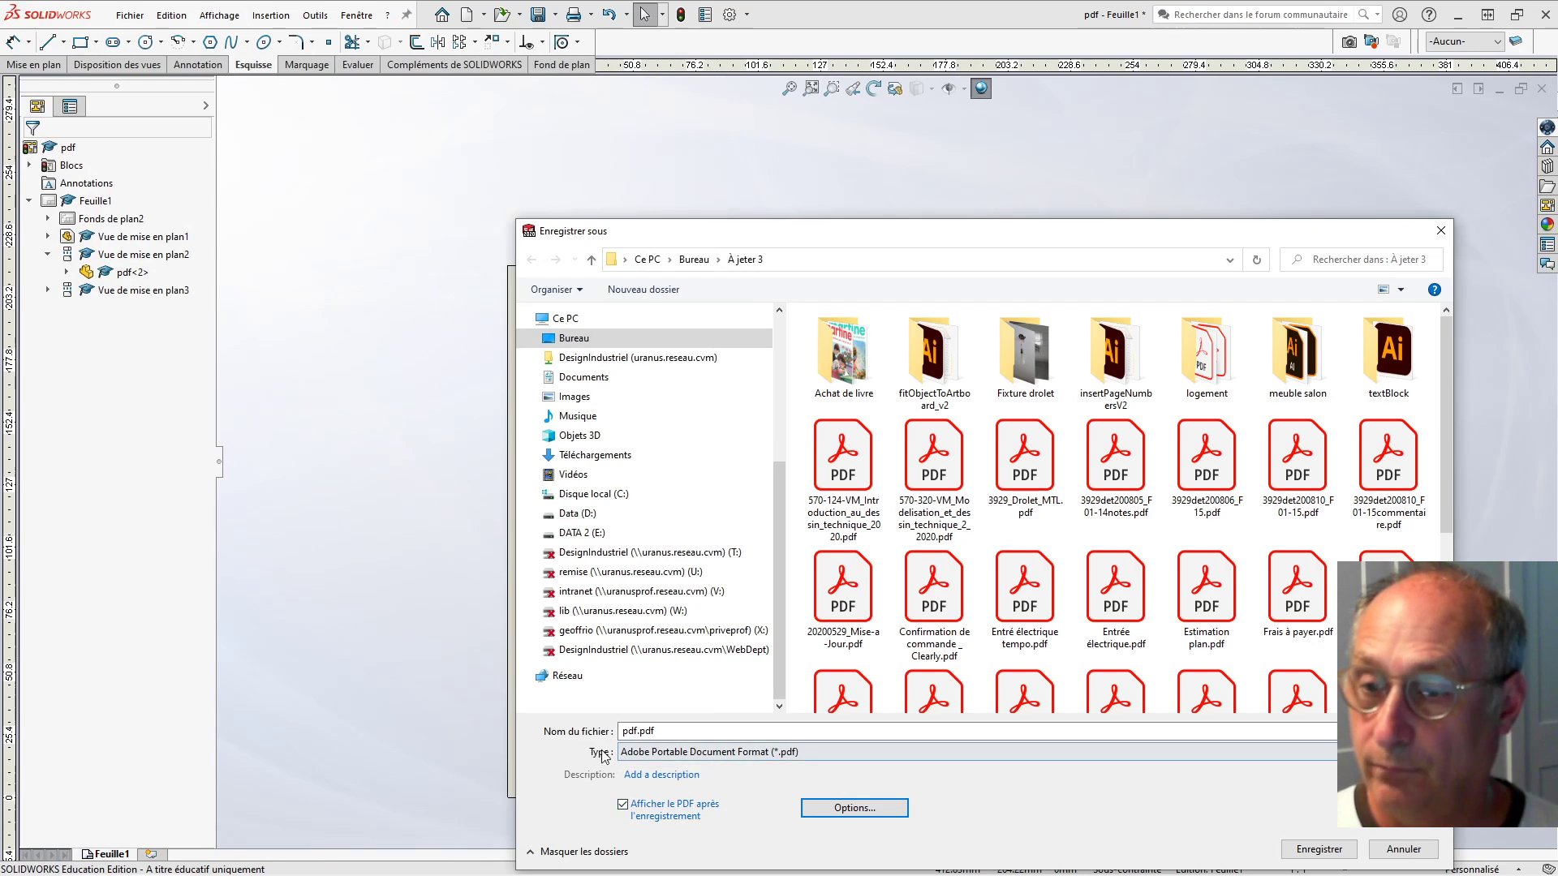
- Name the drawing's PDF zzpdf.pdf and save it
{"action": "double_click", "coordinate": [625, 732]}
{"action": "left_click", "coordinate": [625, 733]}
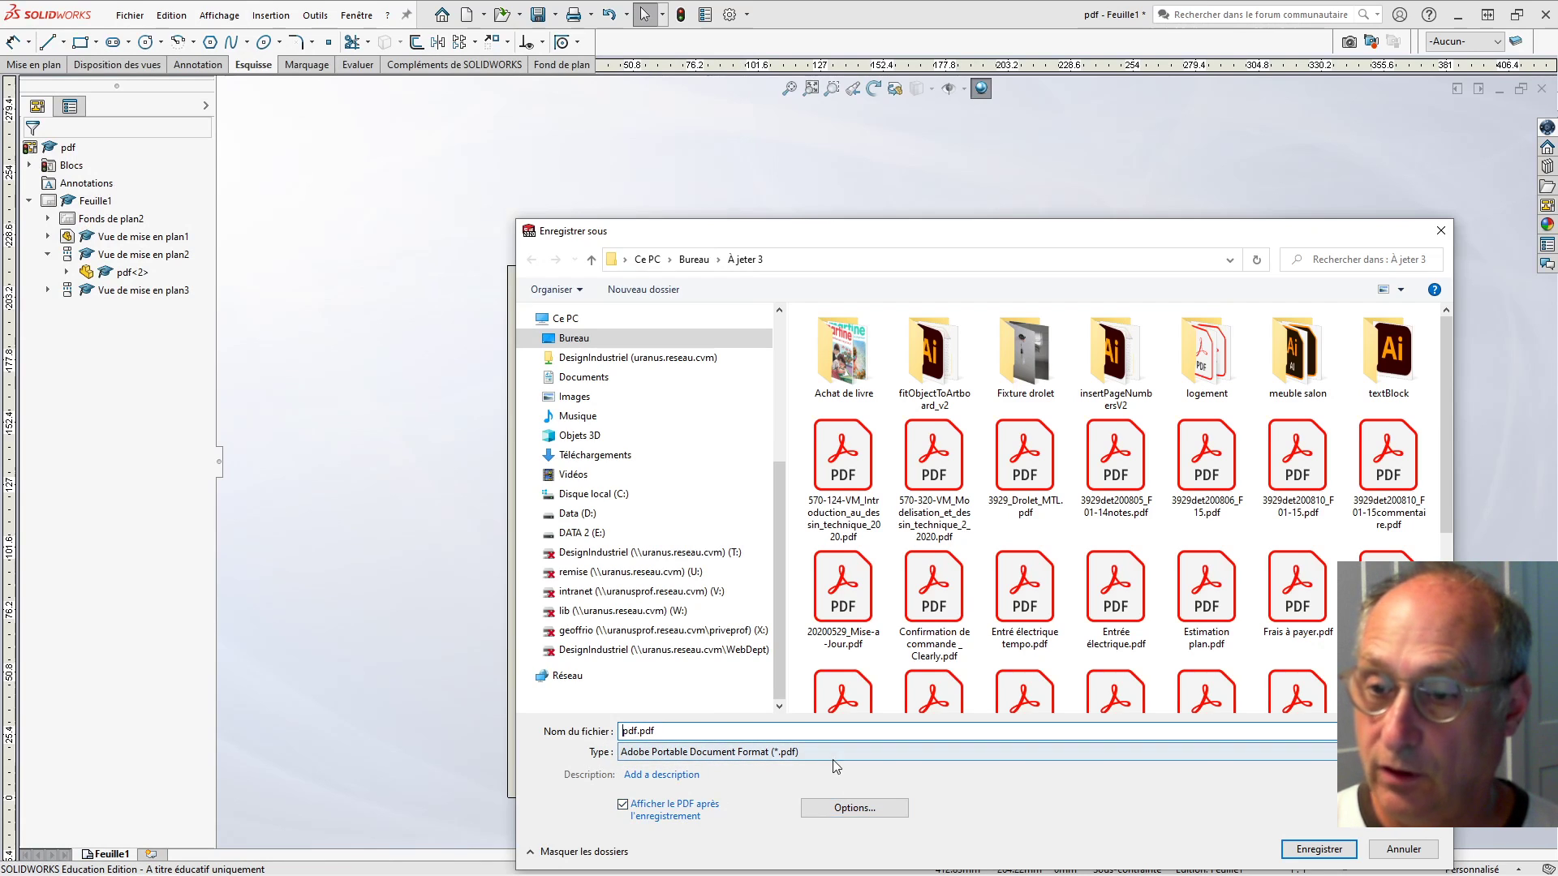
{"action": "type", "text": "zz"}
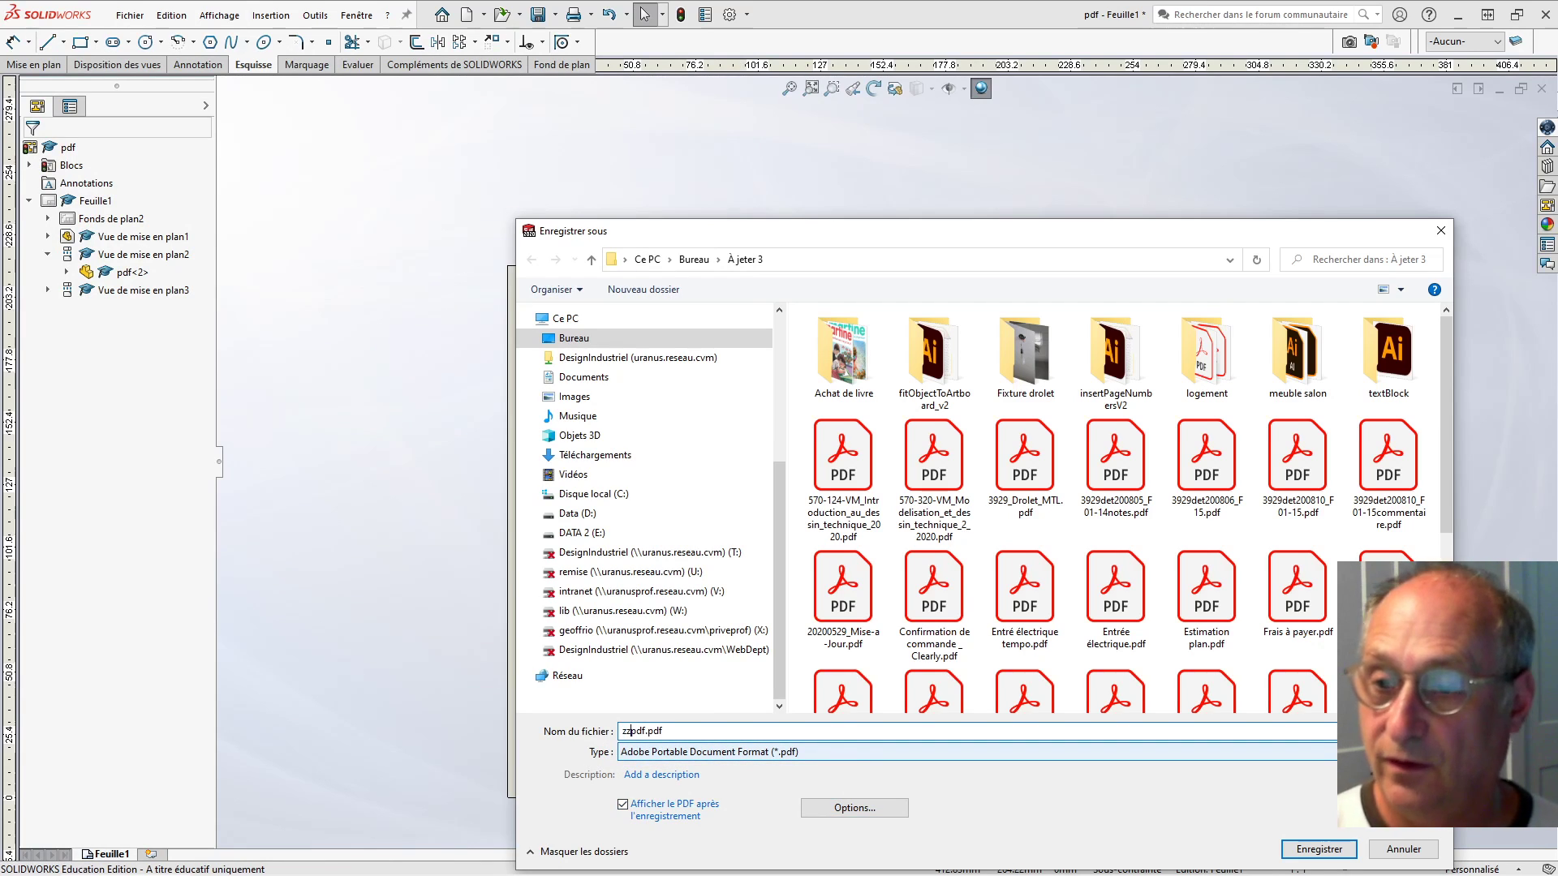
{"action": "left_click", "coordinate": [1318, 848]}
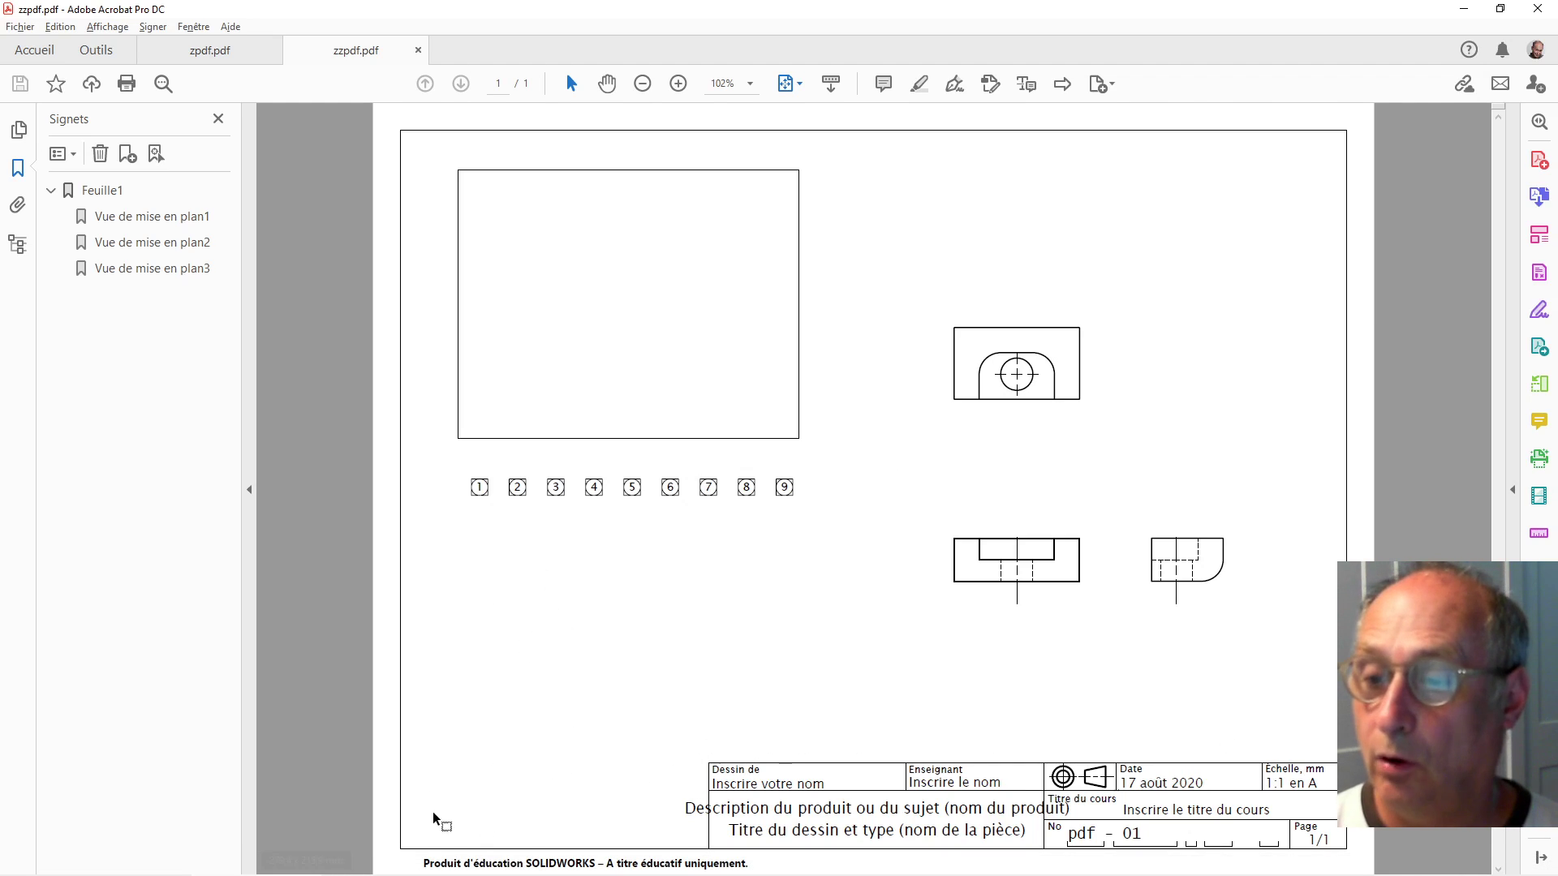
- Open zzpdf.pdf for editing and delete the line "Produit d'éducation SOLIDWORKS – A titre éducatif uniquement." below the drawing frame
{"action": "left_click_drag", "start_coordinate": [424, 865], "coordinate": [747, 865]}
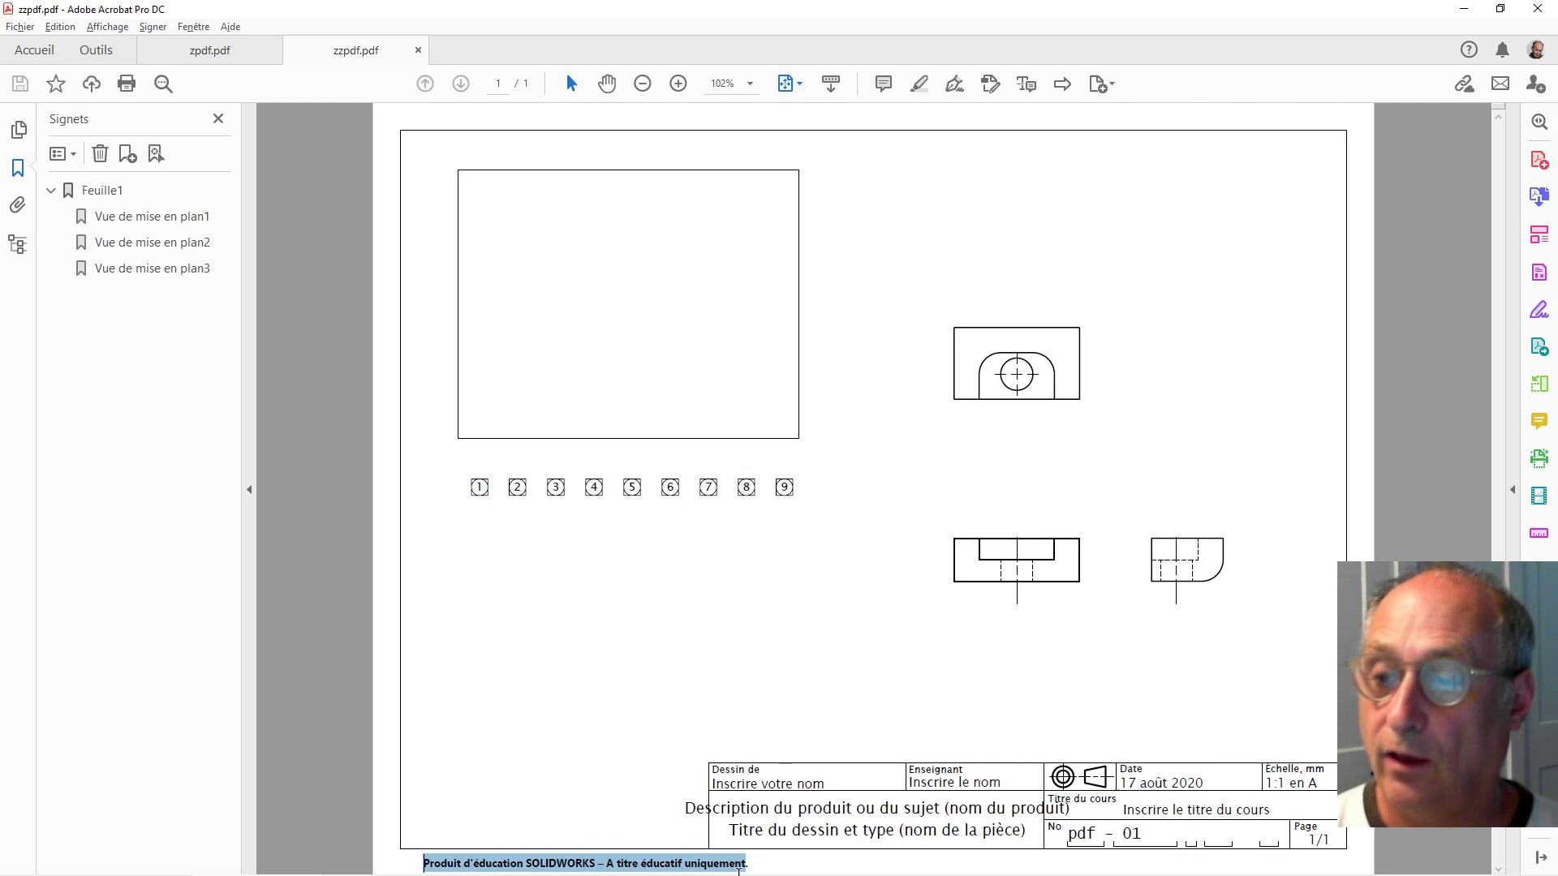
{"action": "left_click", "coordinate": [639, 705]}
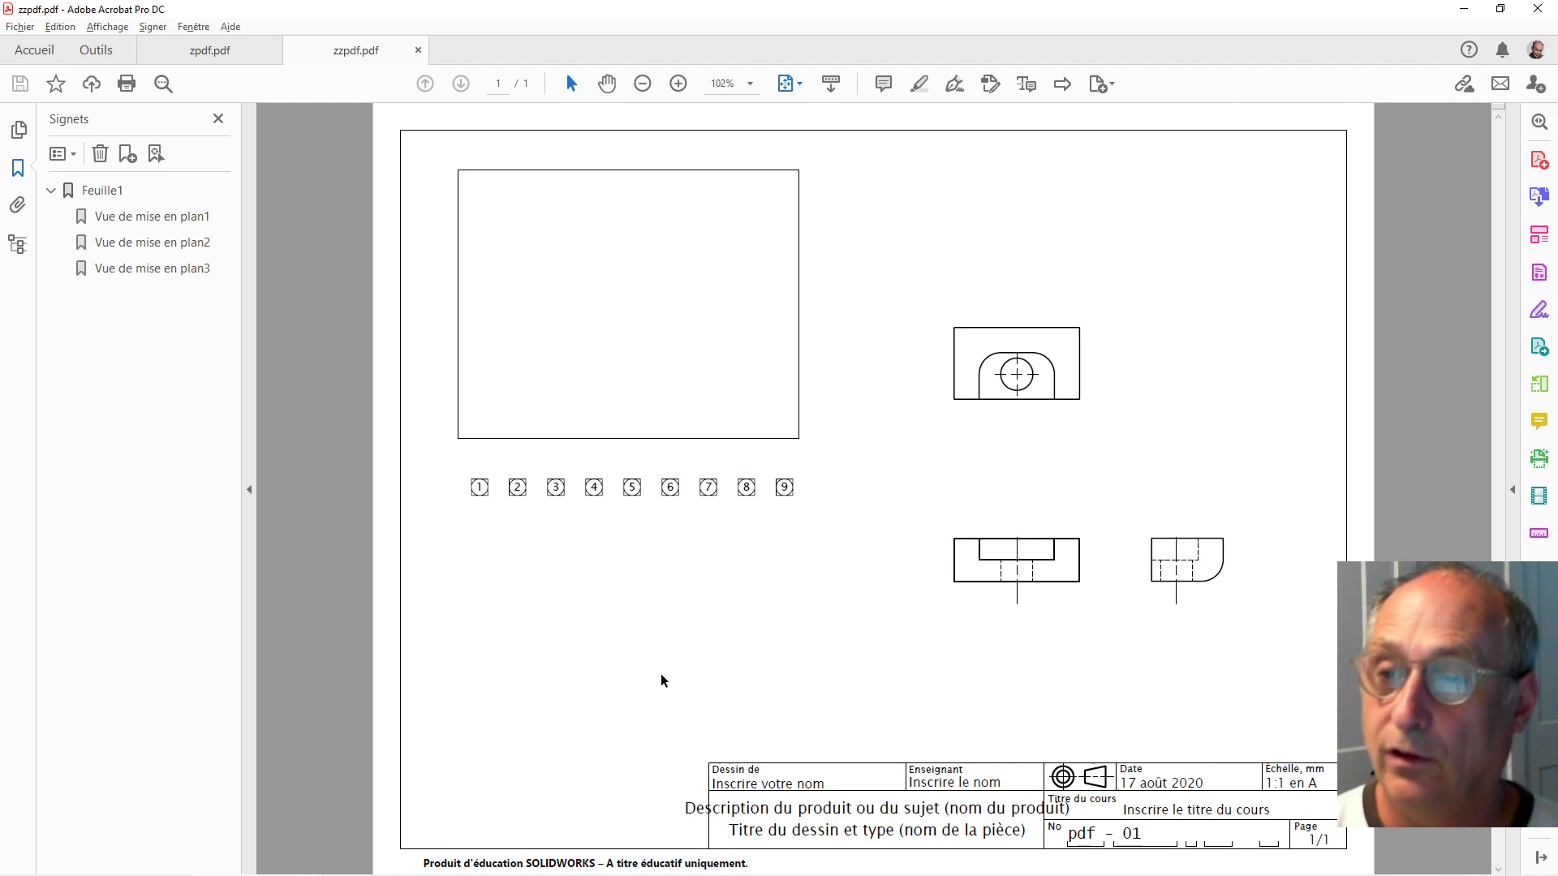
{"action": "left_click", "coordinate": [96, 50]}
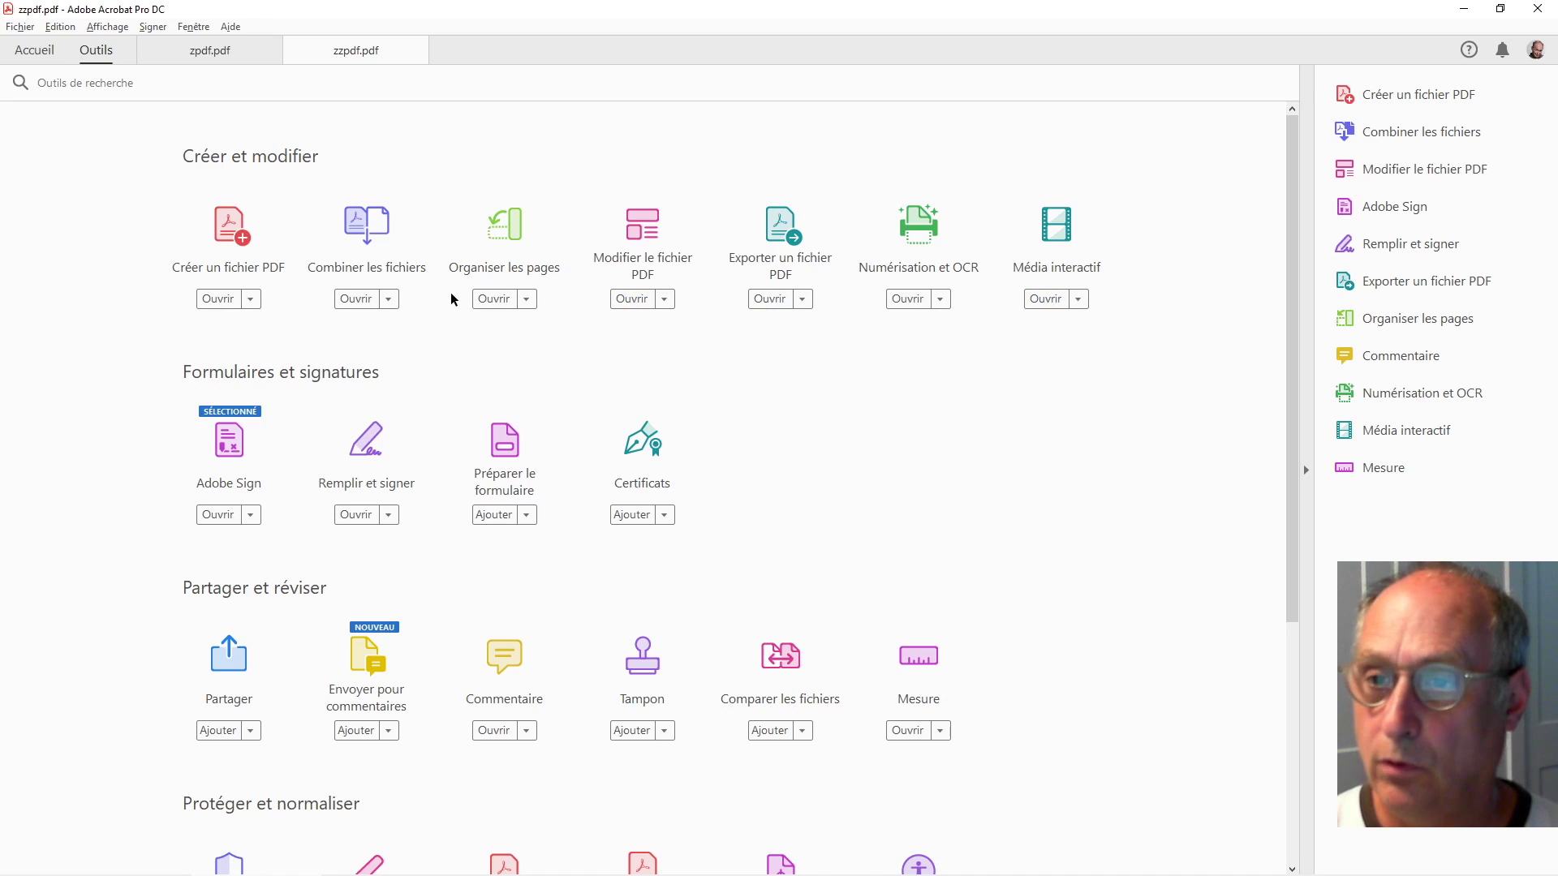
{"action": "left_click", "coordinate": [646, 219]}
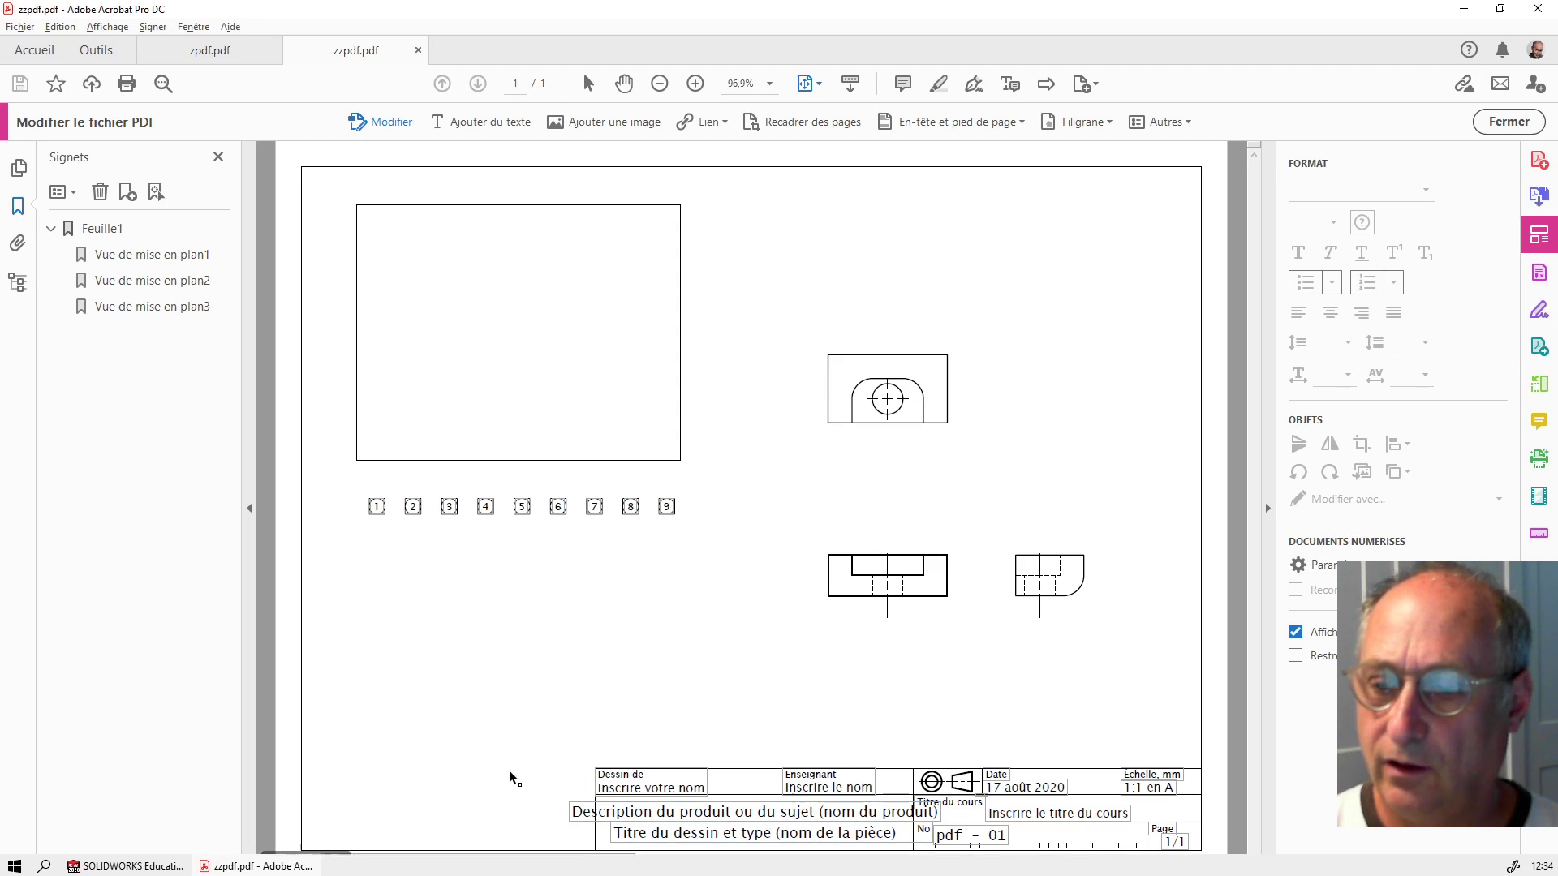
{"action": "left_click", "coordinate": [633, 862]}
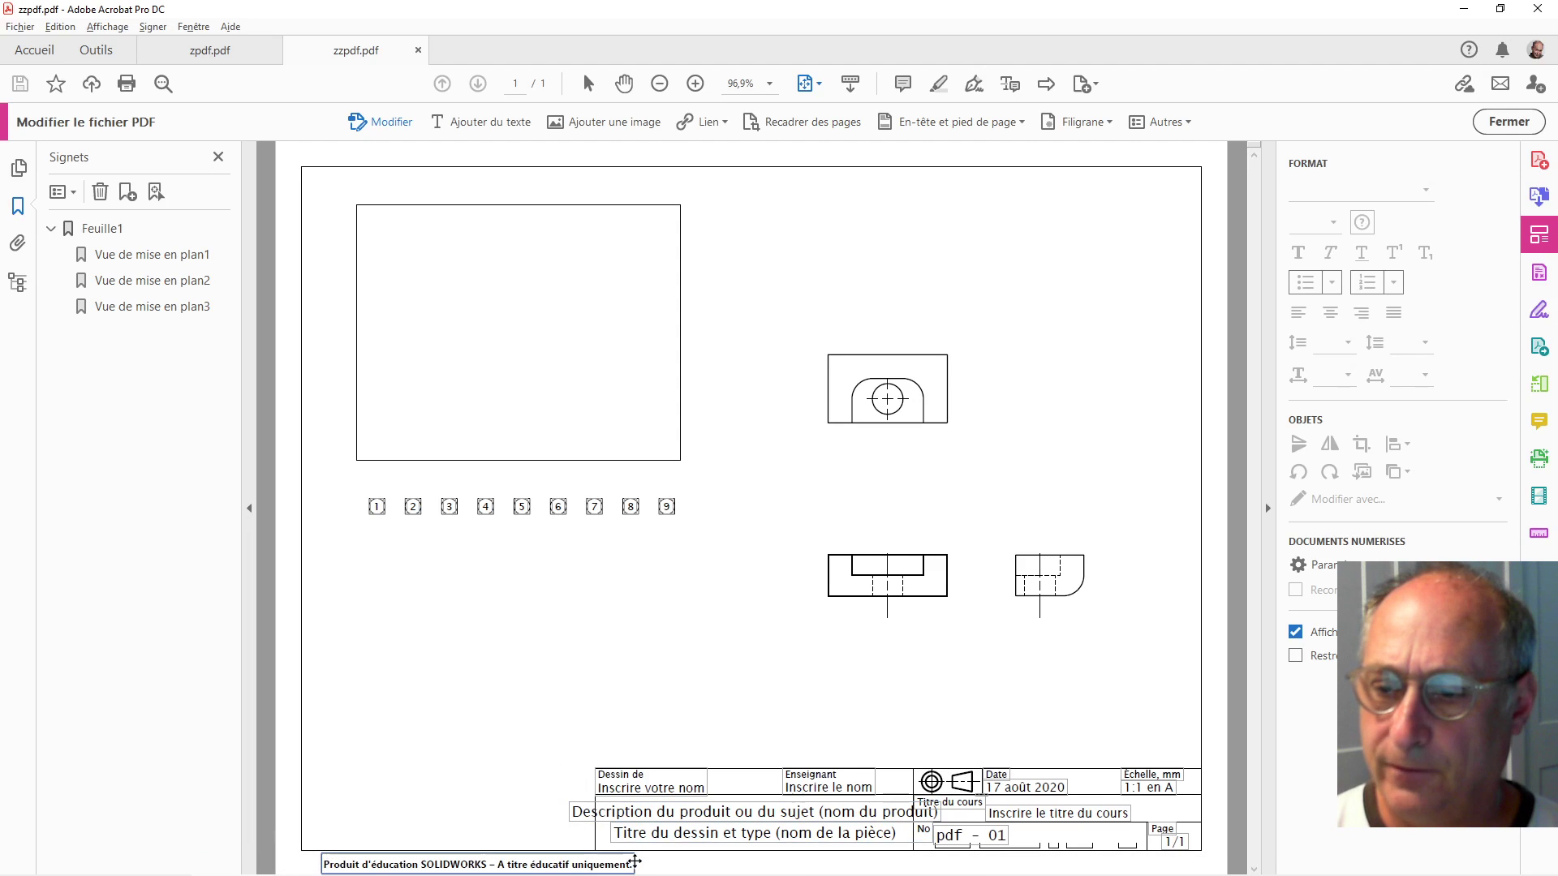
{"action": "key", "text": "Delete"}
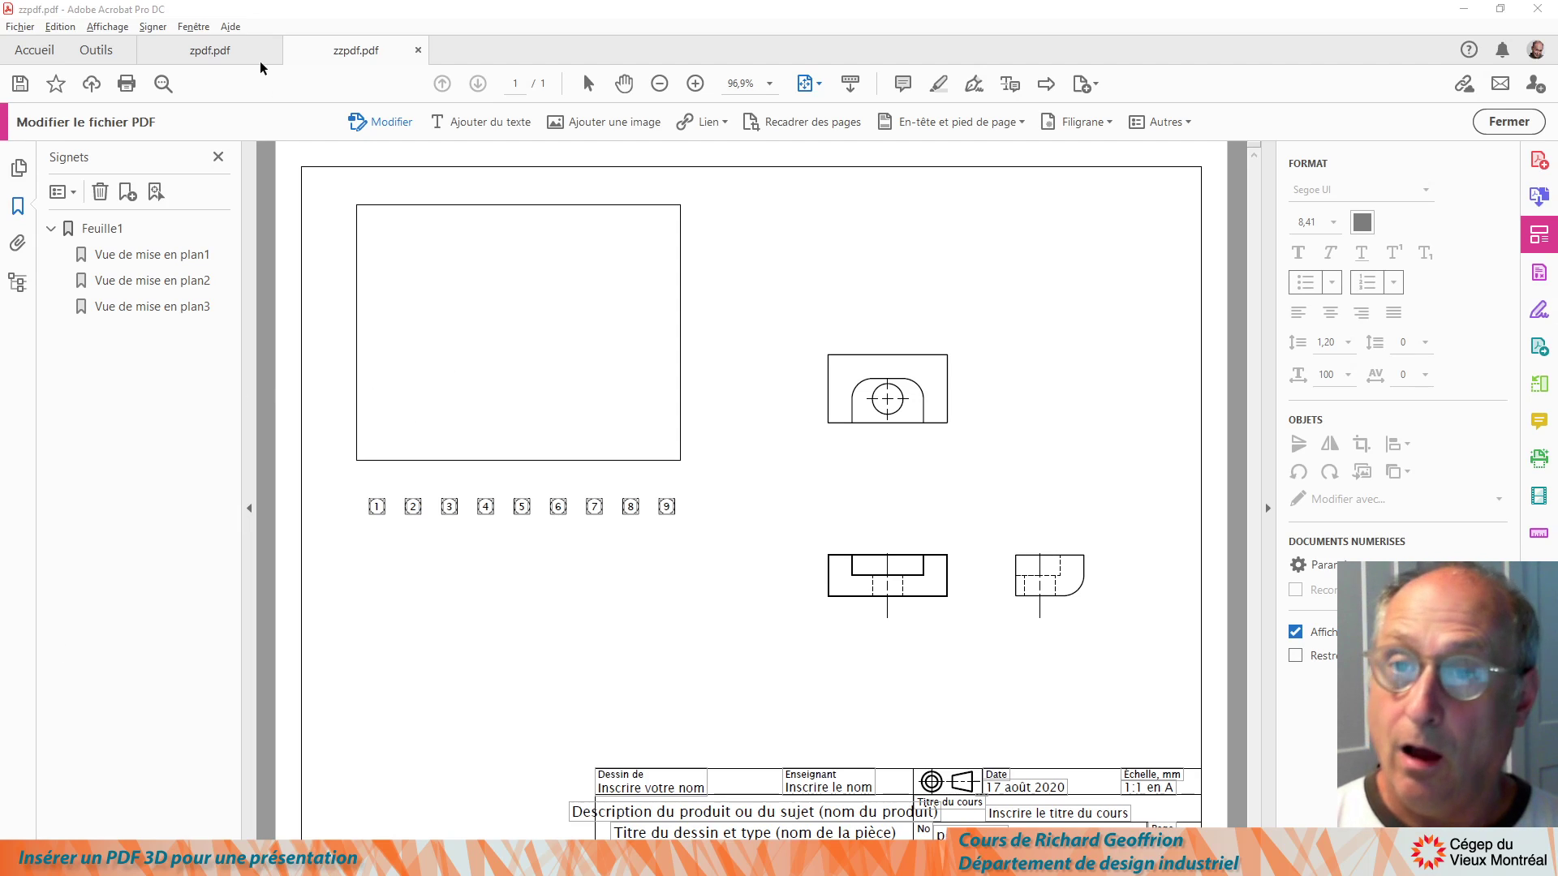
- Switch to the zpdf.pdf document containing the published 3D views
{"action": "left_click", "coordinate": [216, 50]}
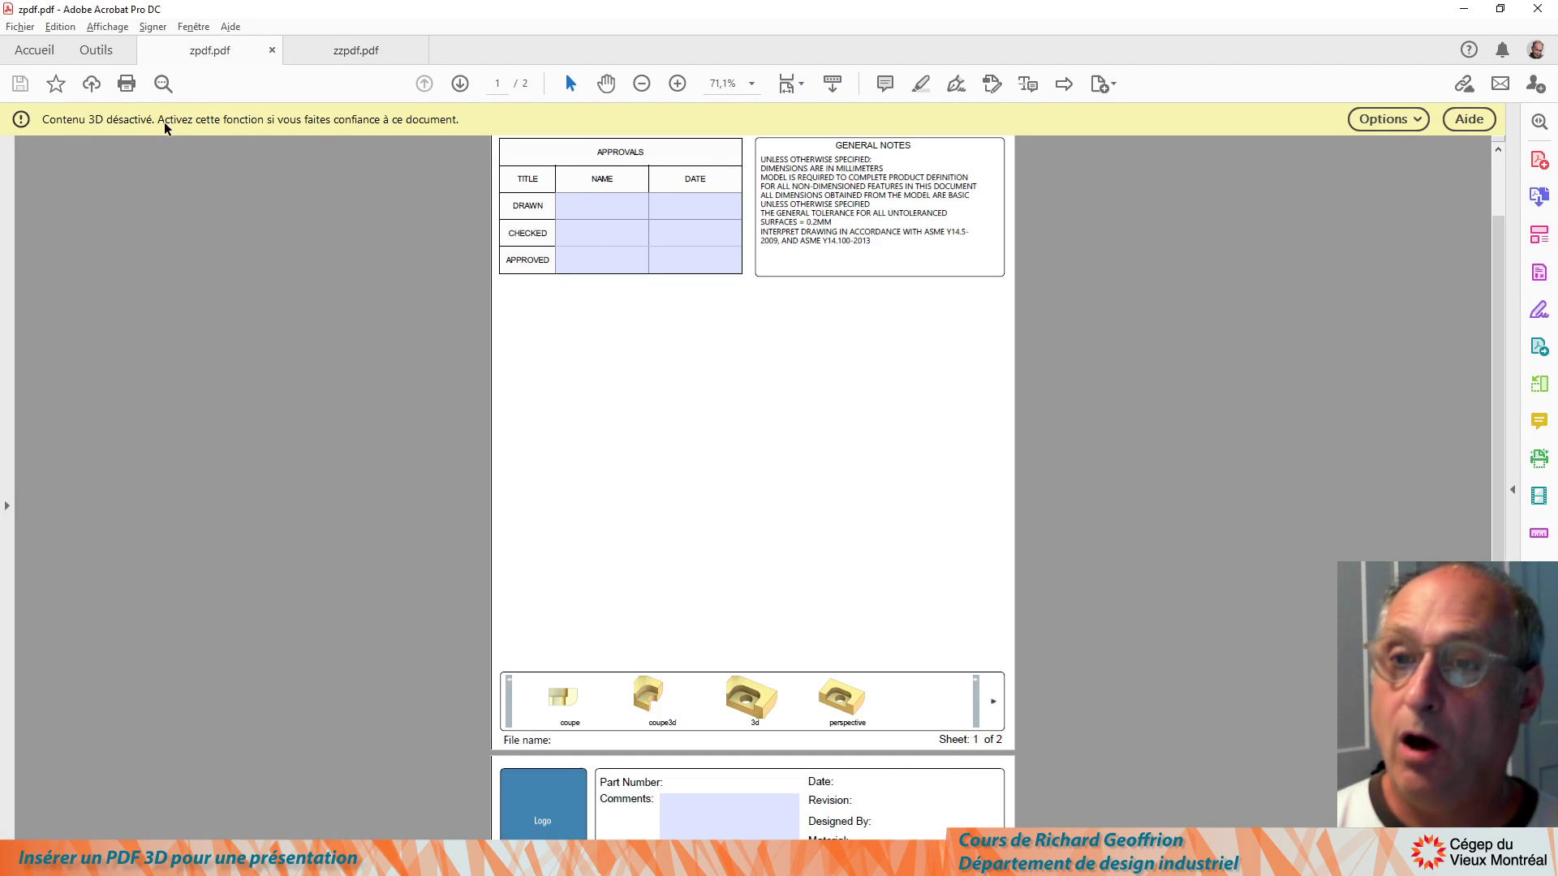